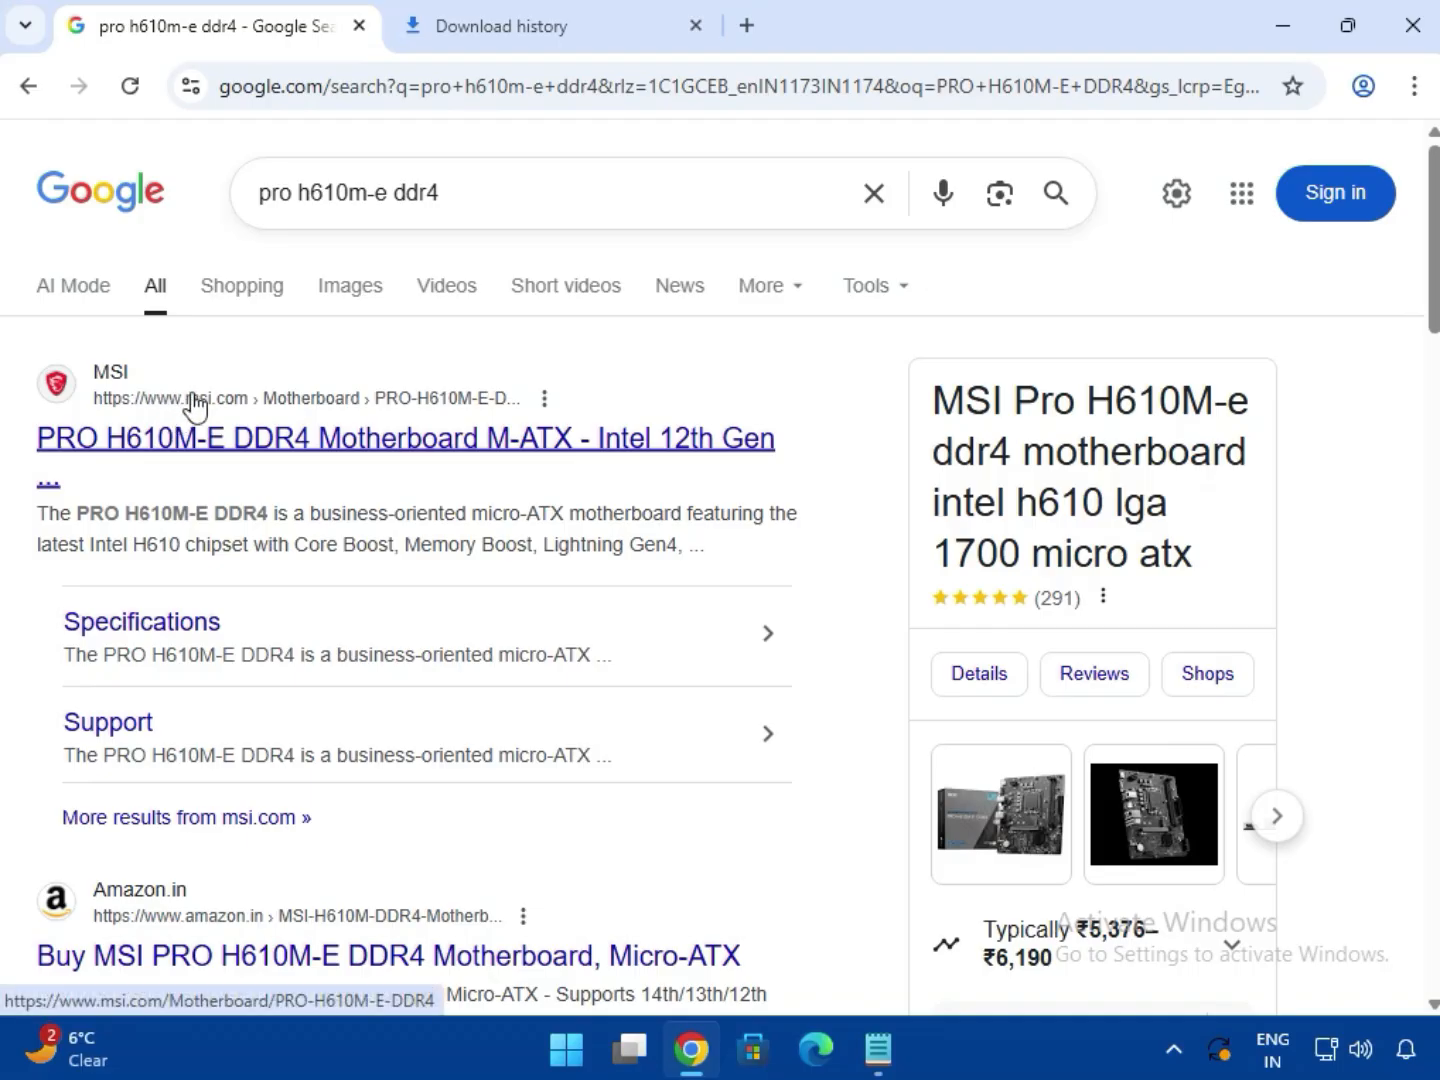
# Open the MSI product page for the PRO H610M-E DDR4 motherboard and go to its support section.
pyautogui.click(308, 440)
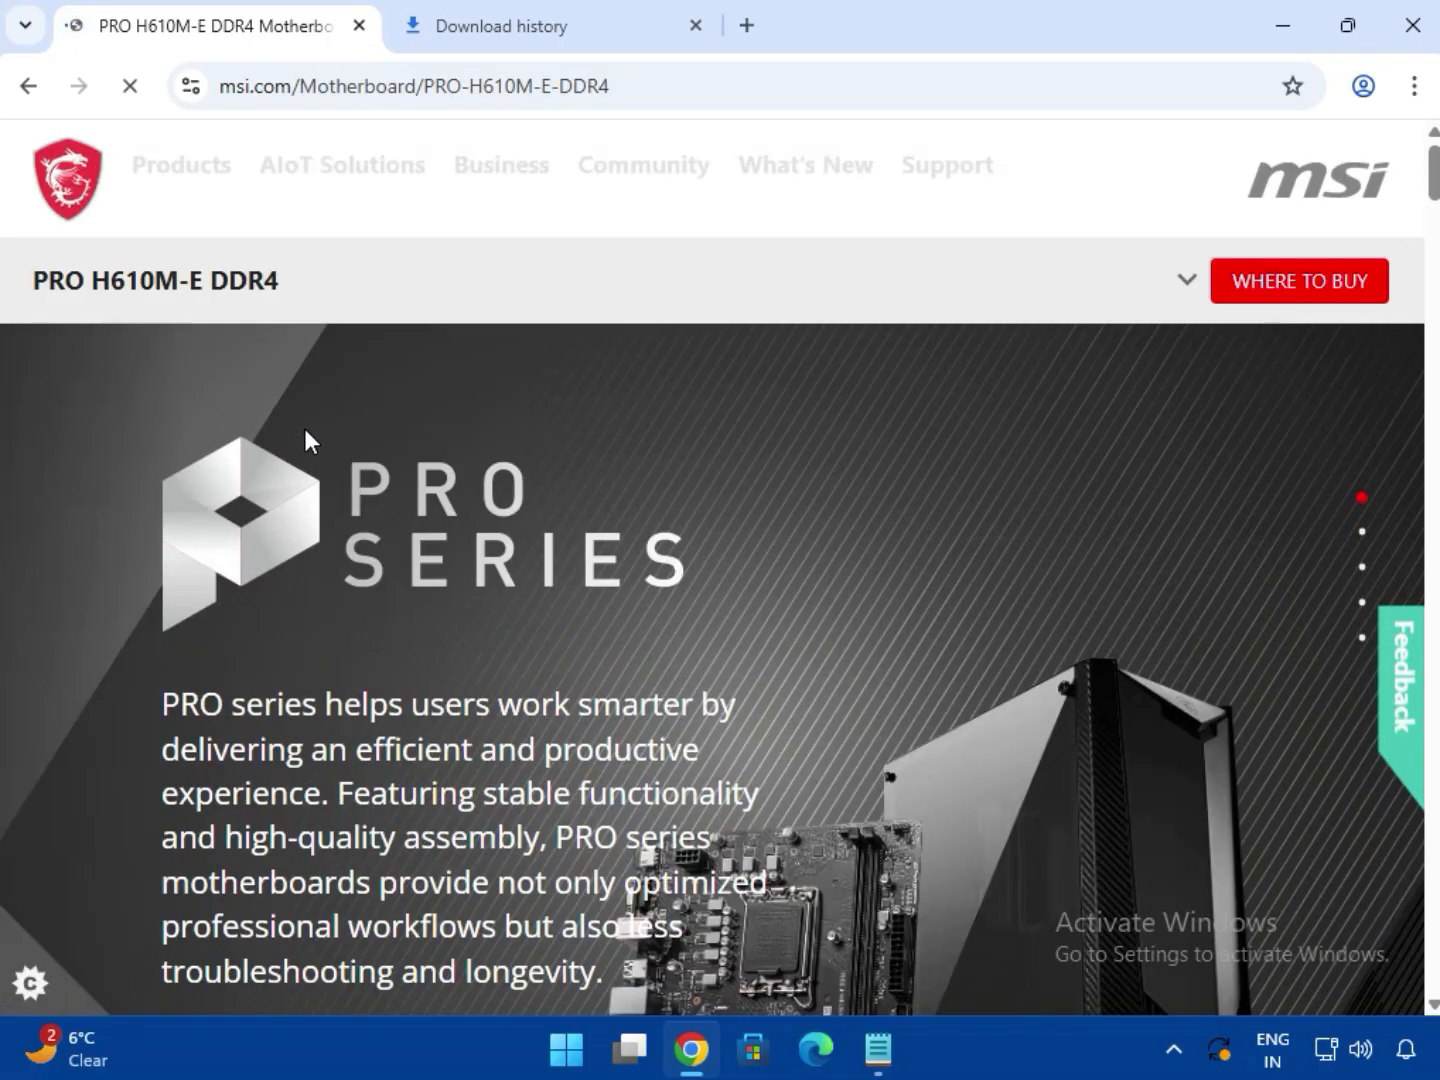
pyautogui.click(1187, 282)
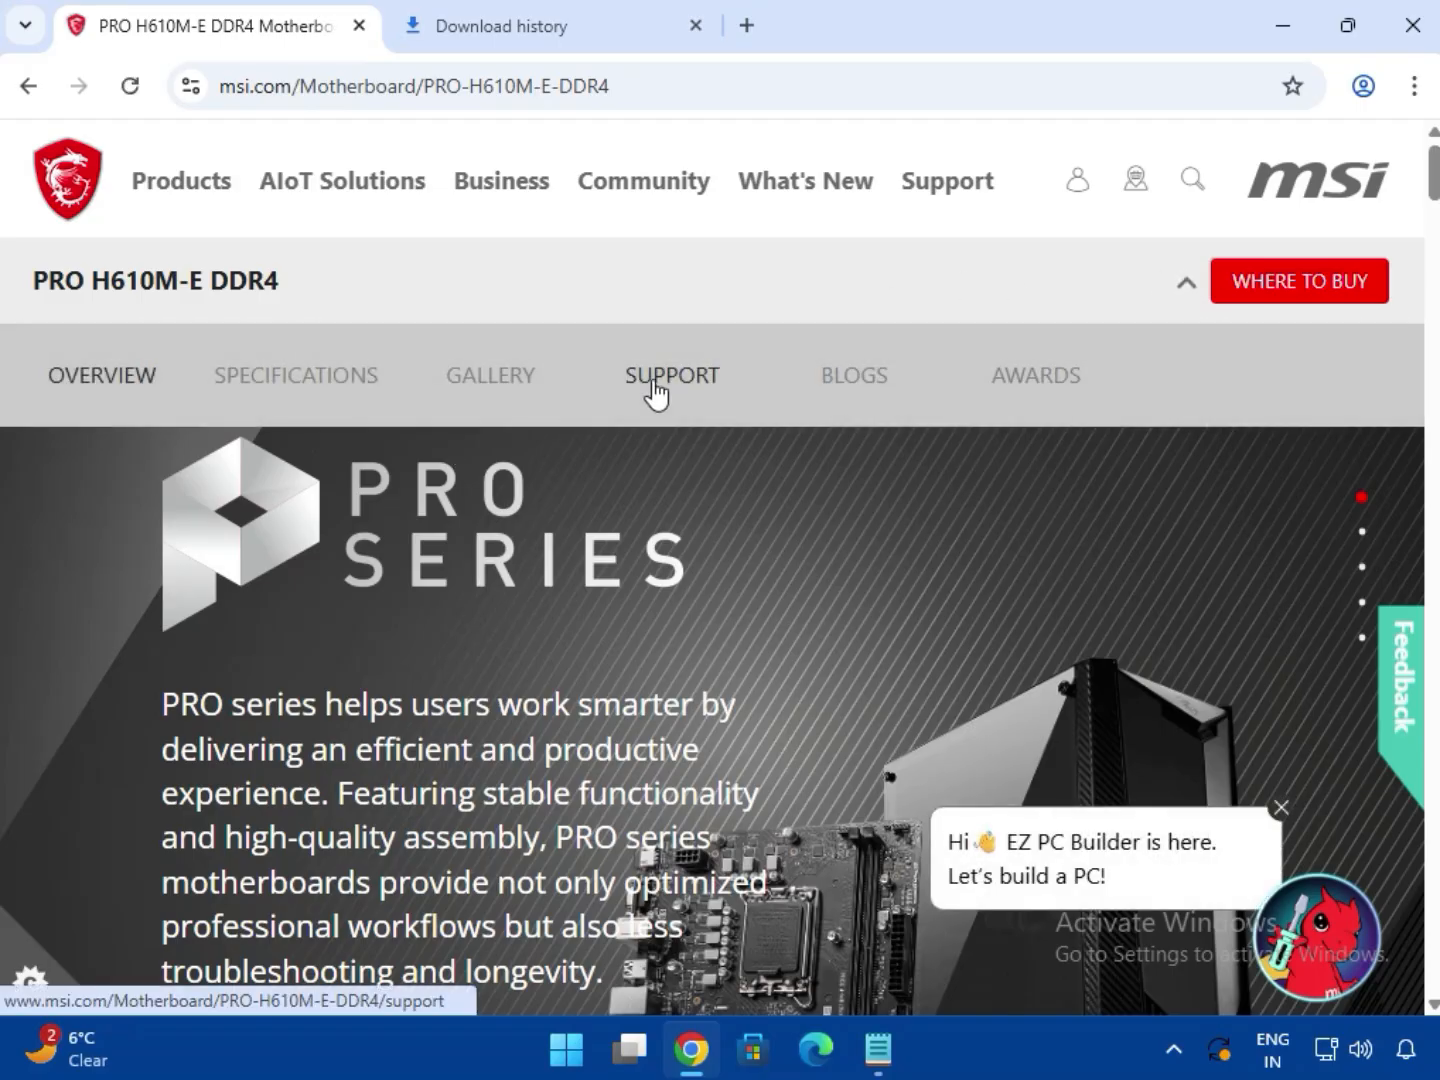
pyautogui.click(655, 390)
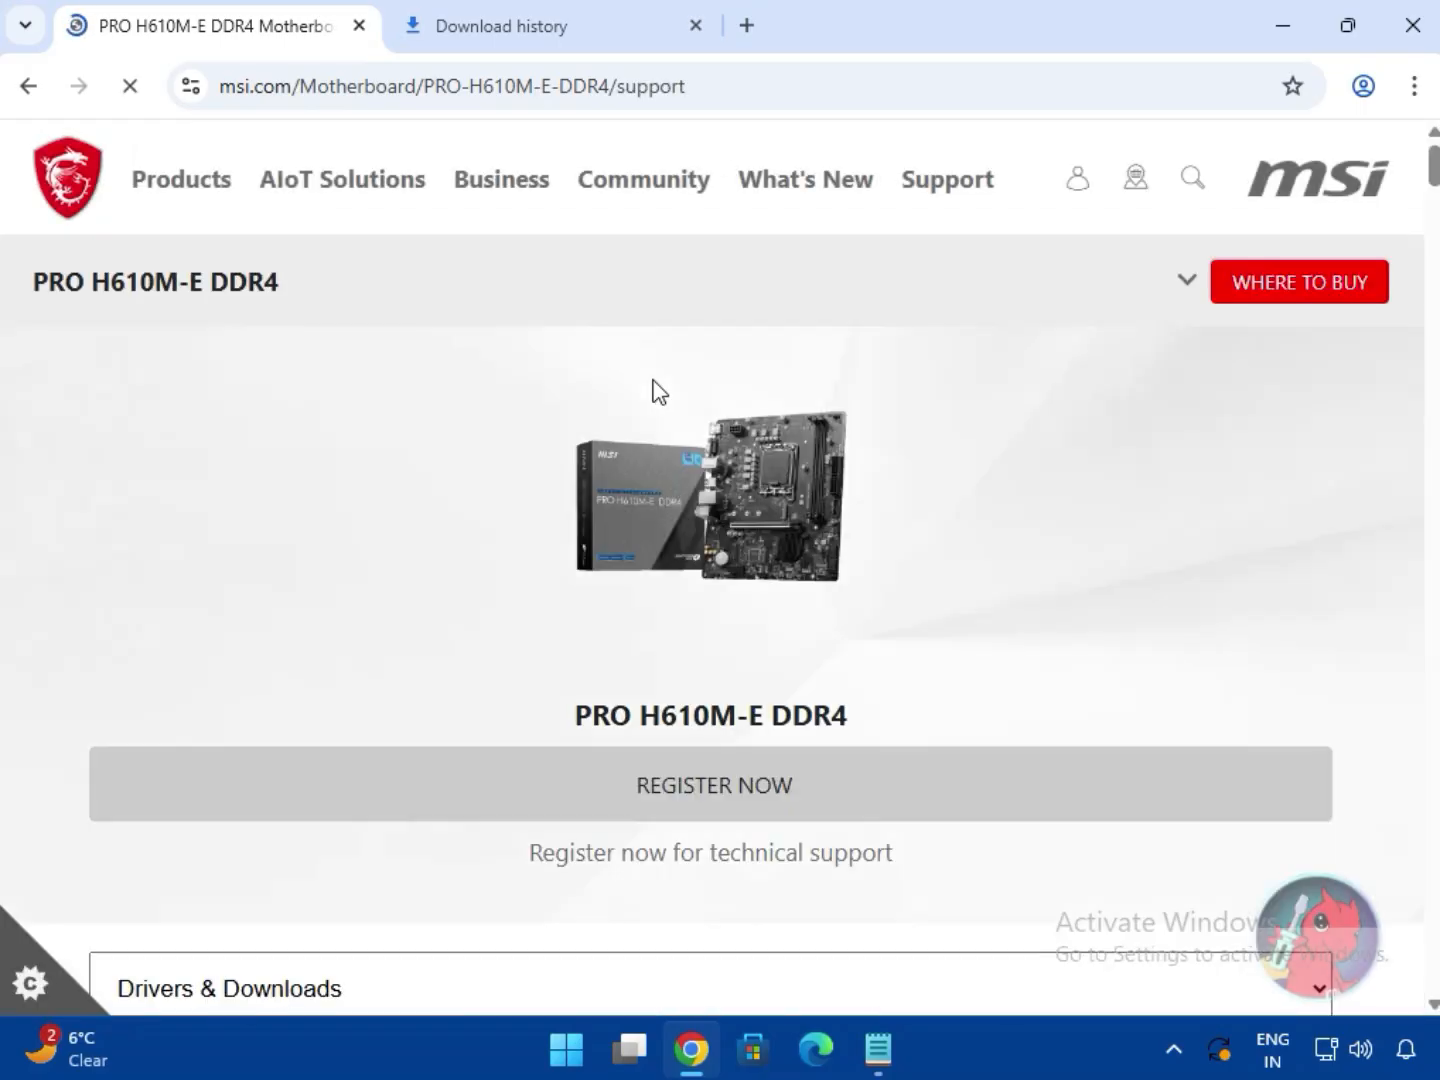
# Show the Driver downloads for the motherboard and choose Win11 64 as the operating system.
pyautogui.scroll(-4, 595, 719)
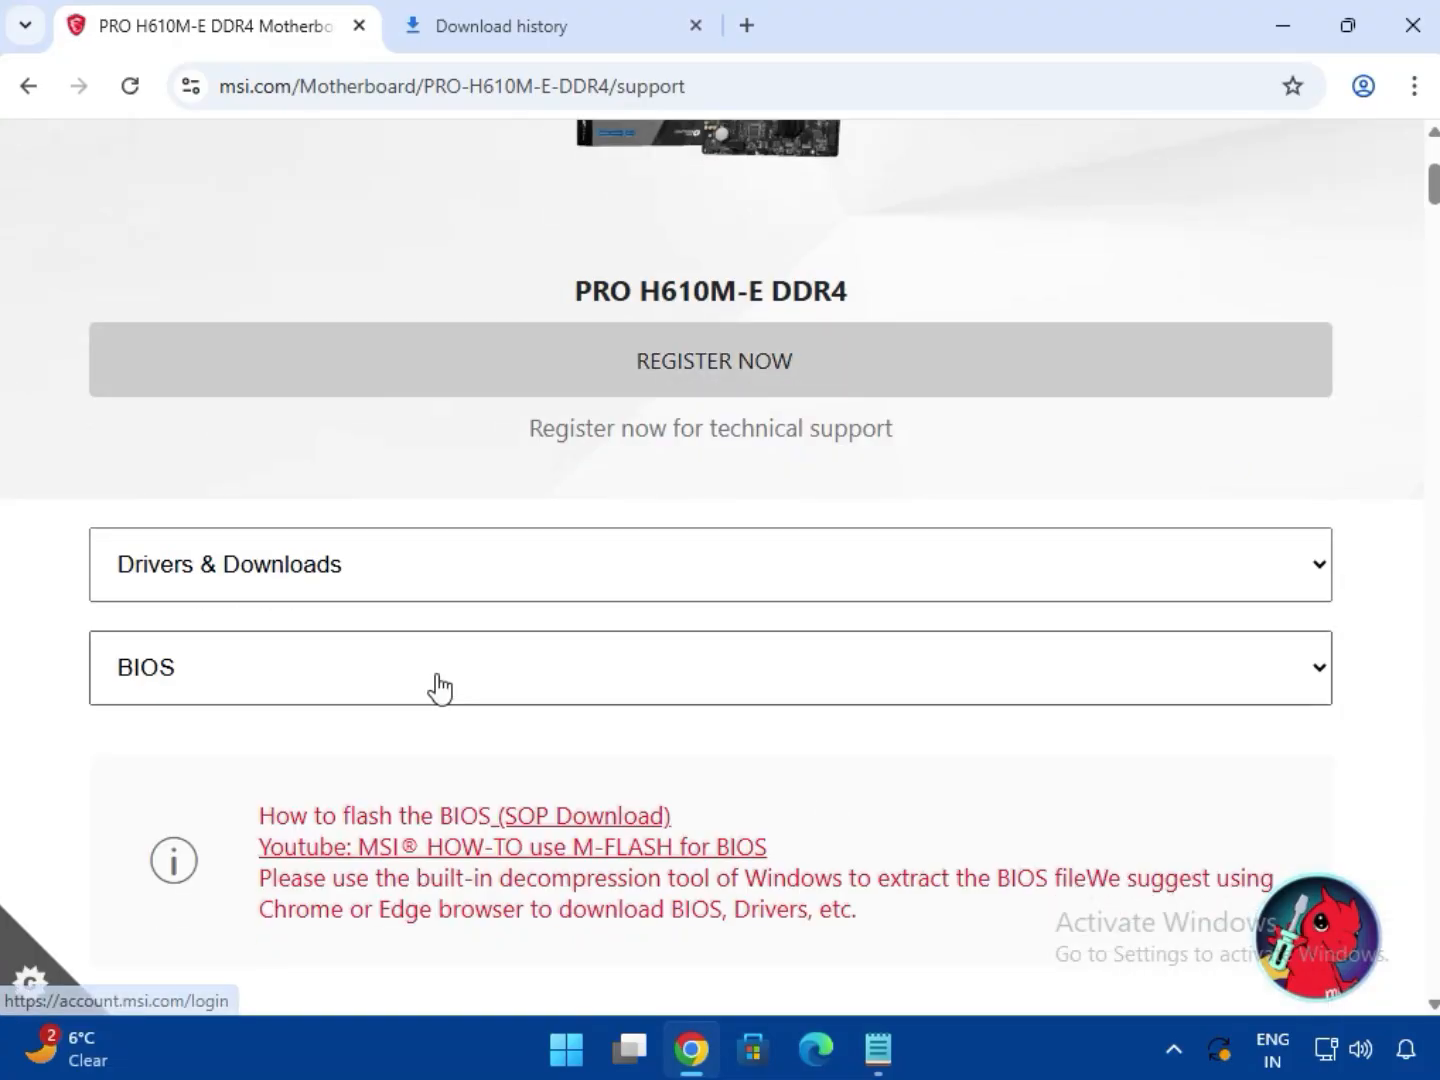
pyautogui.click(436, 685)
pyautogui.click(370, 775)
pyautogui.scroll(-3, 820, 758)
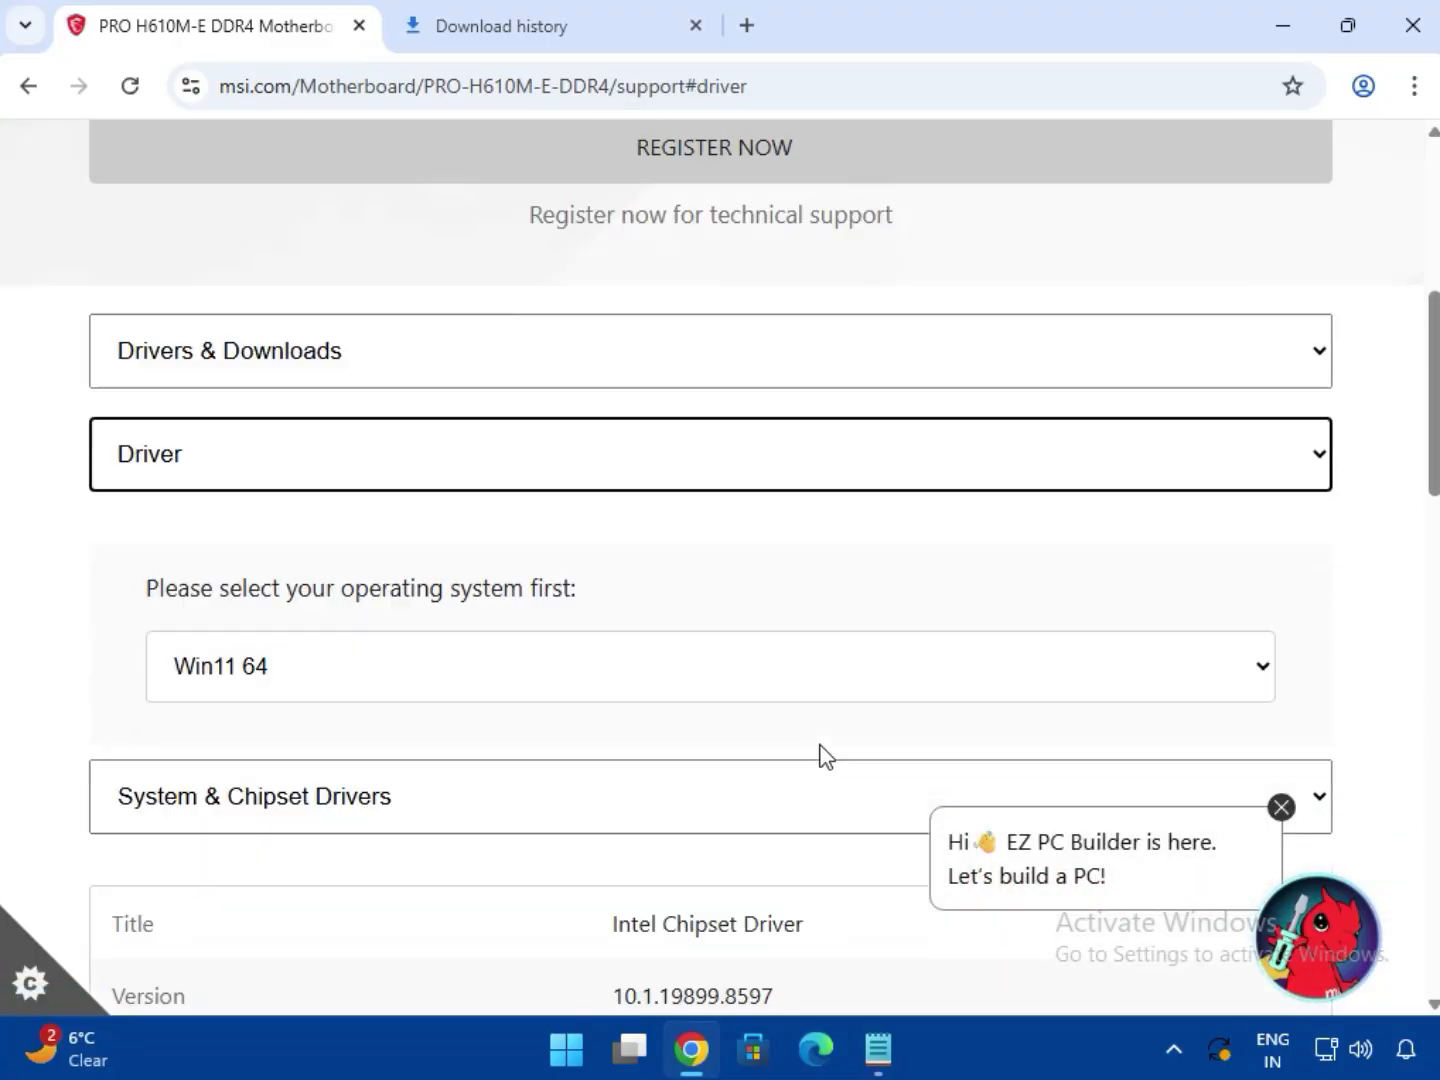
pyautogui.click(410, 615)
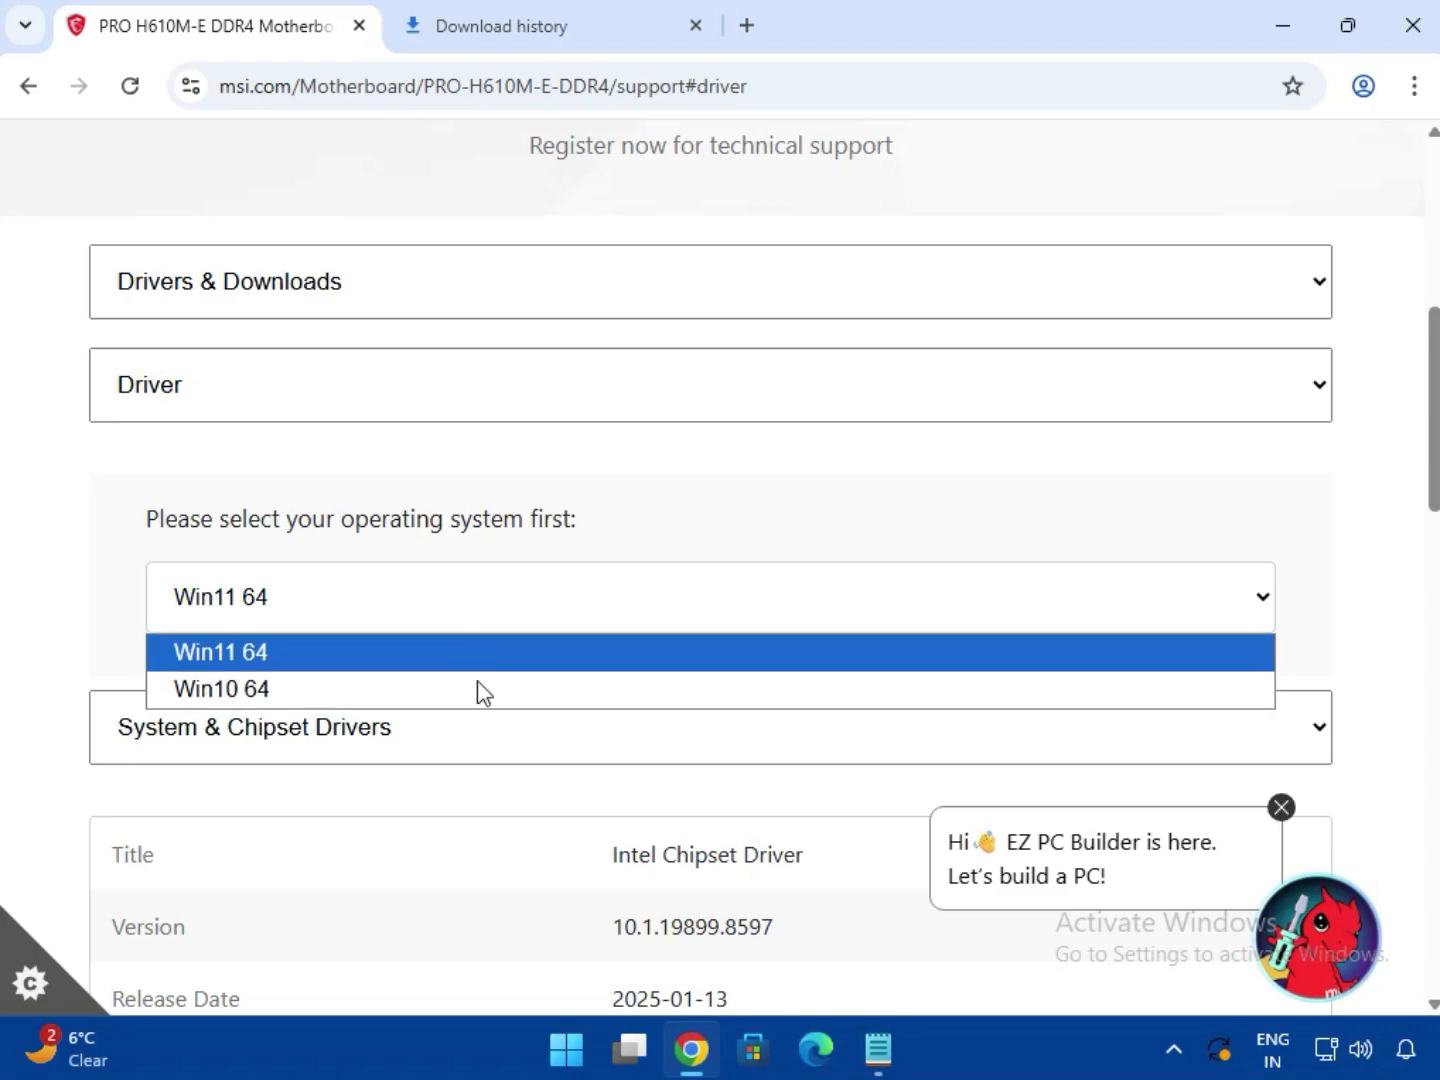
pyautogui.click(373, 669)
pyautogui.scroll(-1, 390, 765)
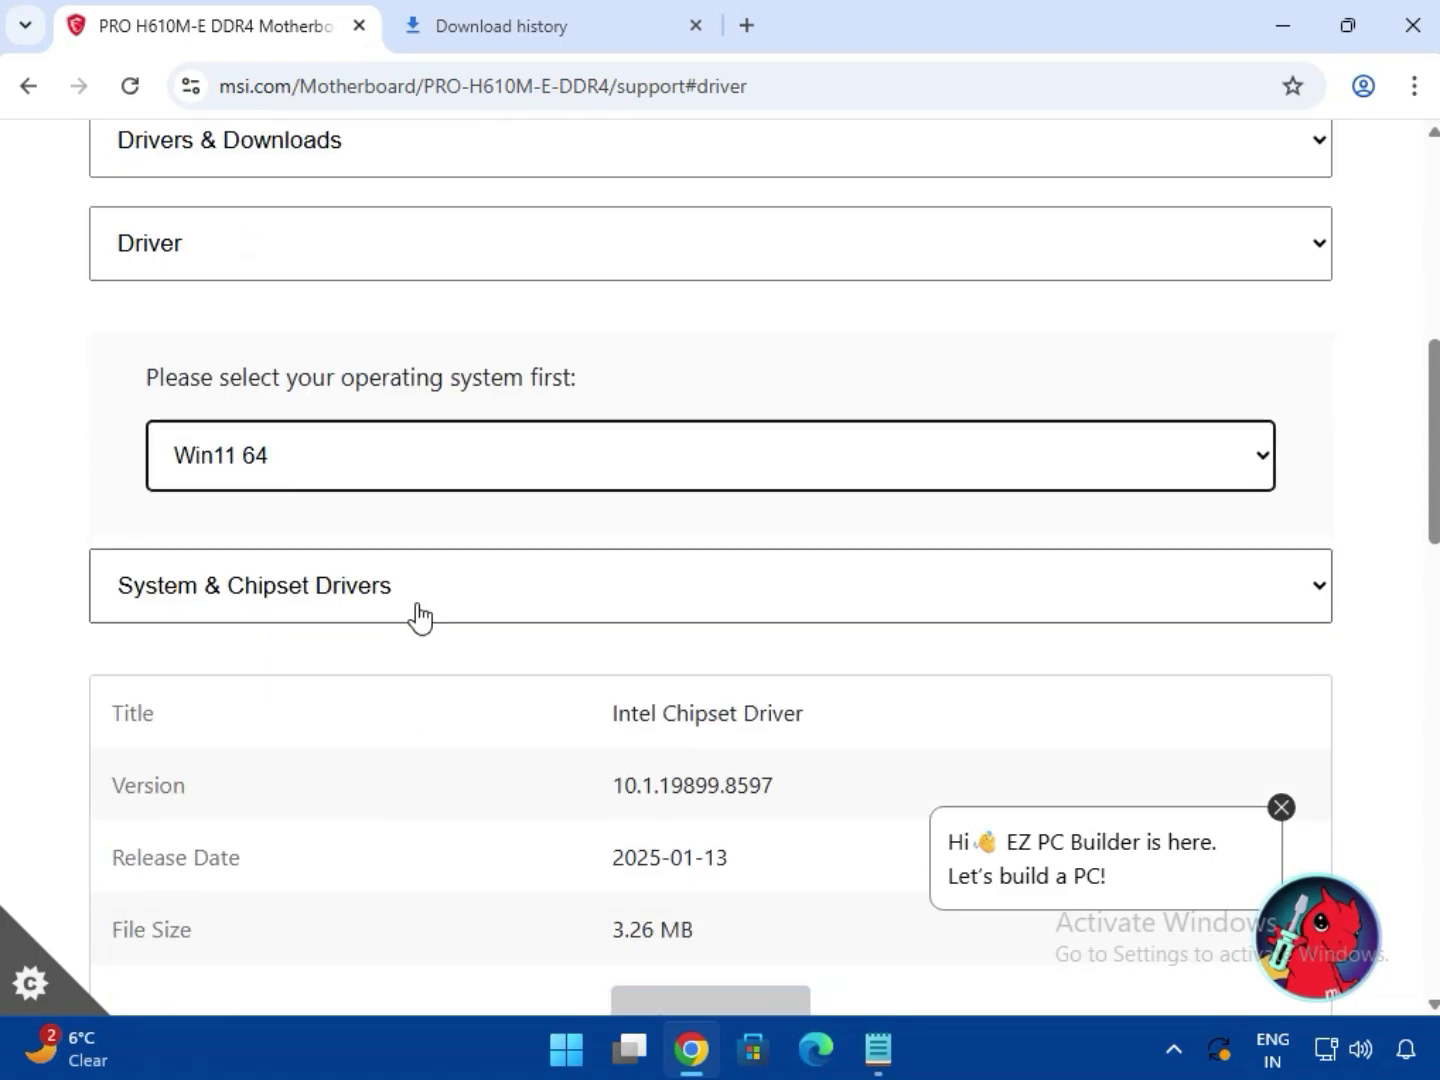
# Dismiss the EZ PC Builder chat bubble and download the Intel Chipset Driver from System & Chipset Drivers.
pyautogui.click(1279, 808)
pyautogui.scroll(-2, 640, 643)
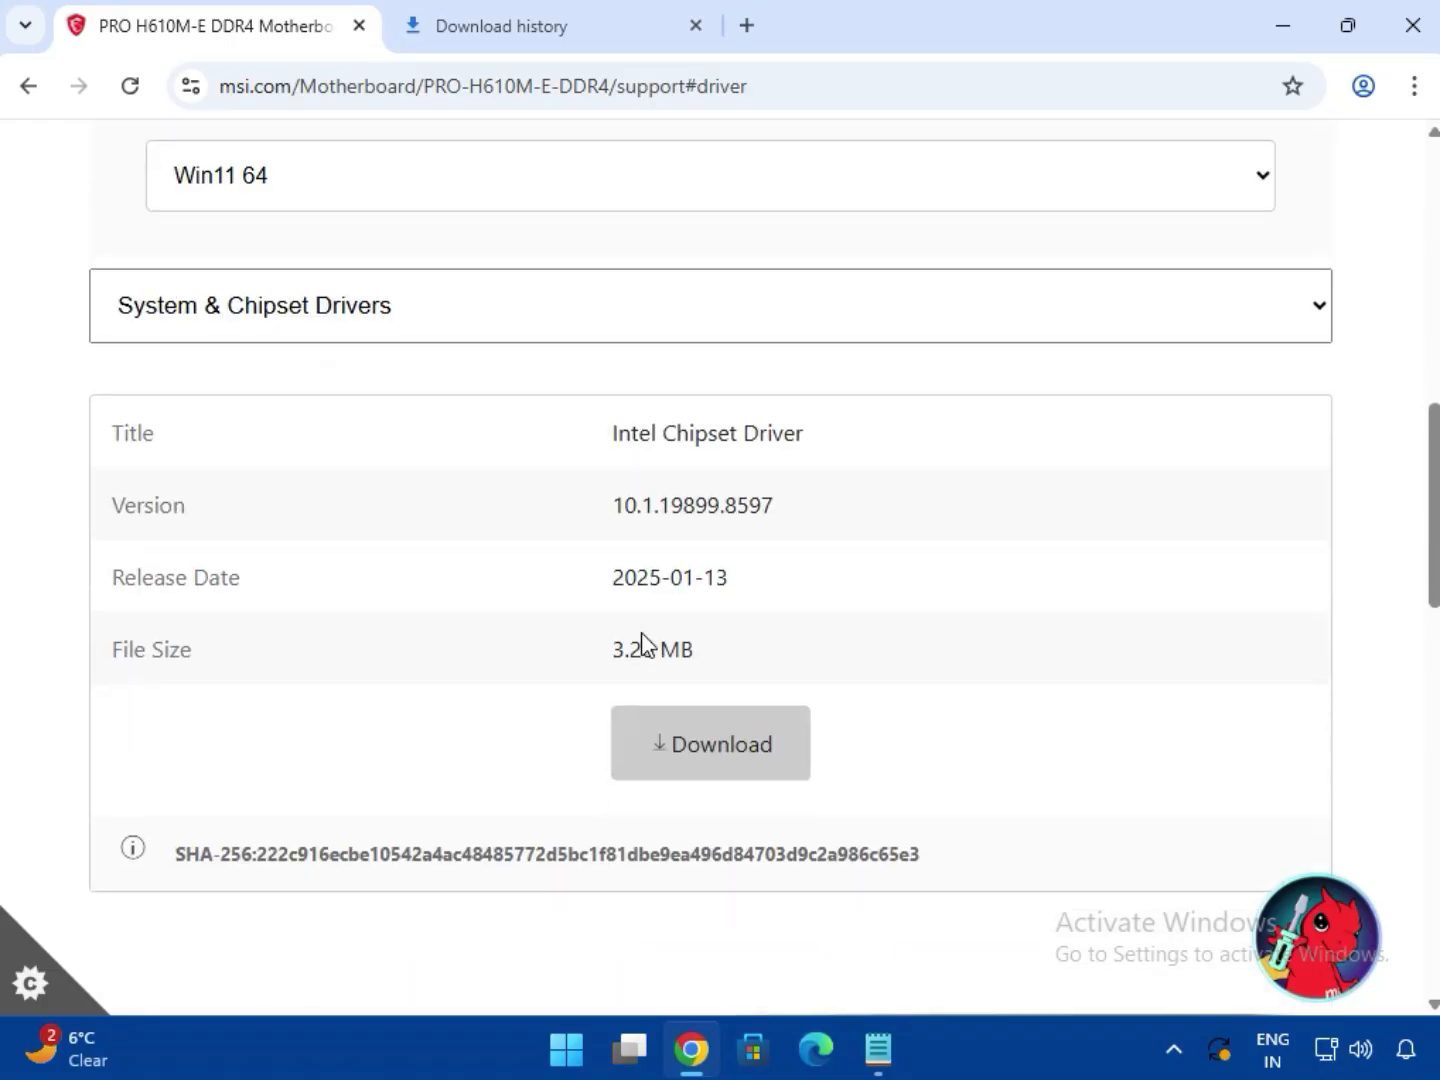
pyautogui.click(450, 329)
pyautogui.click(430, 360)
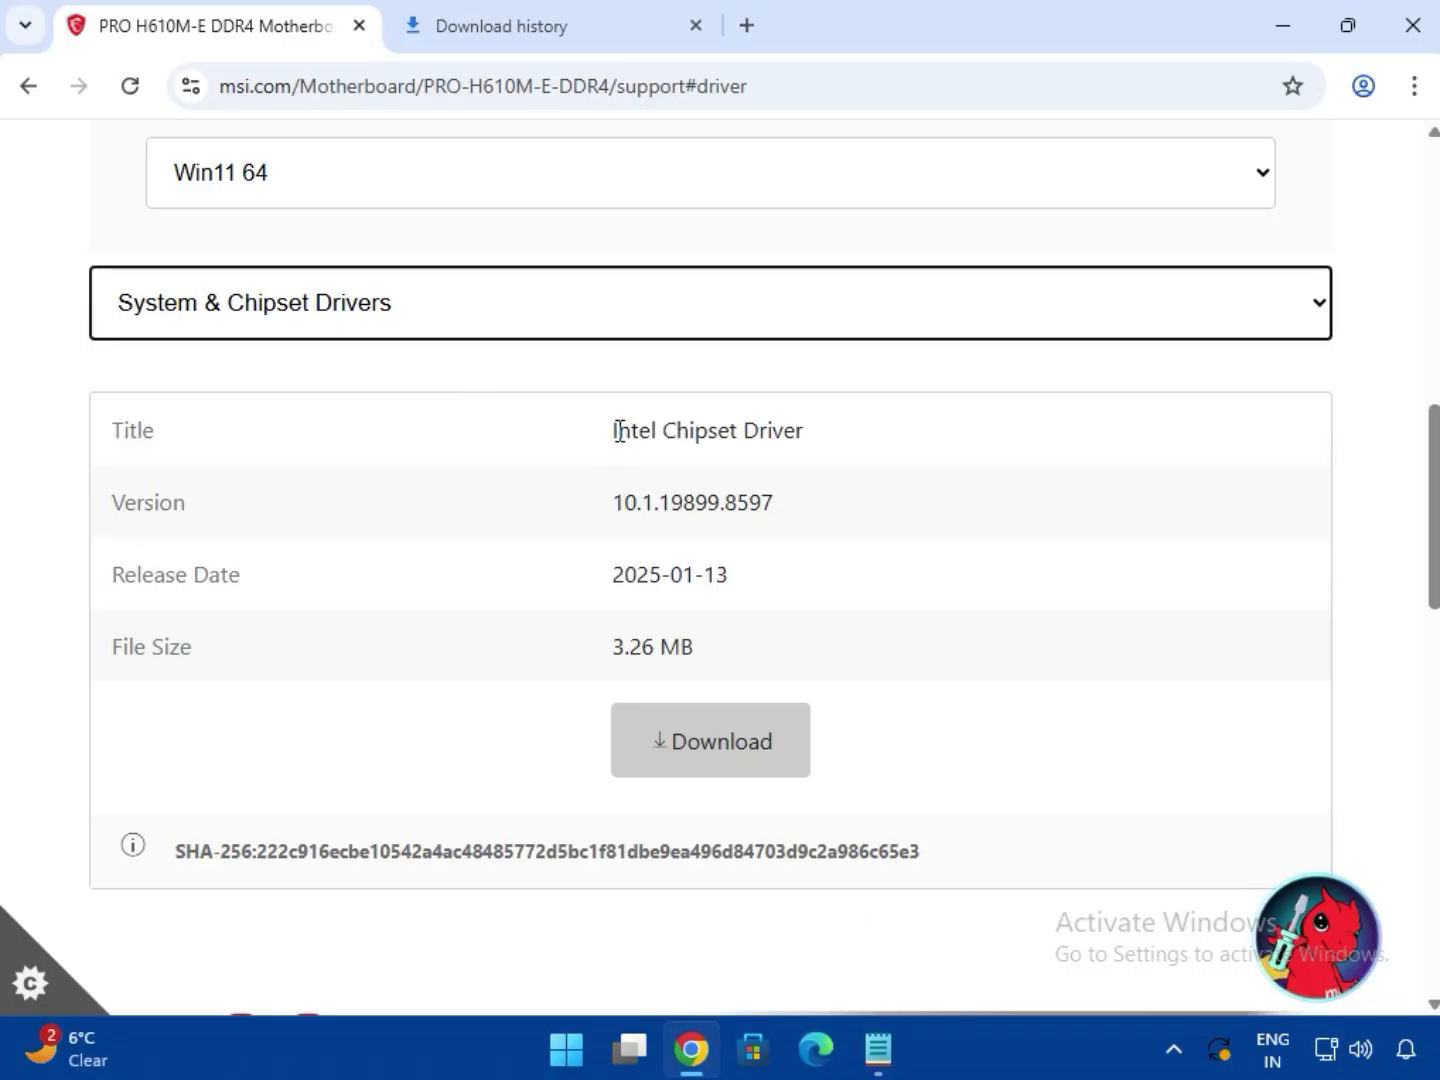
pyautogui.moveTo(614, 430); pyautogui.dragTo(806, 432)
pyautogui.click(765, 770)
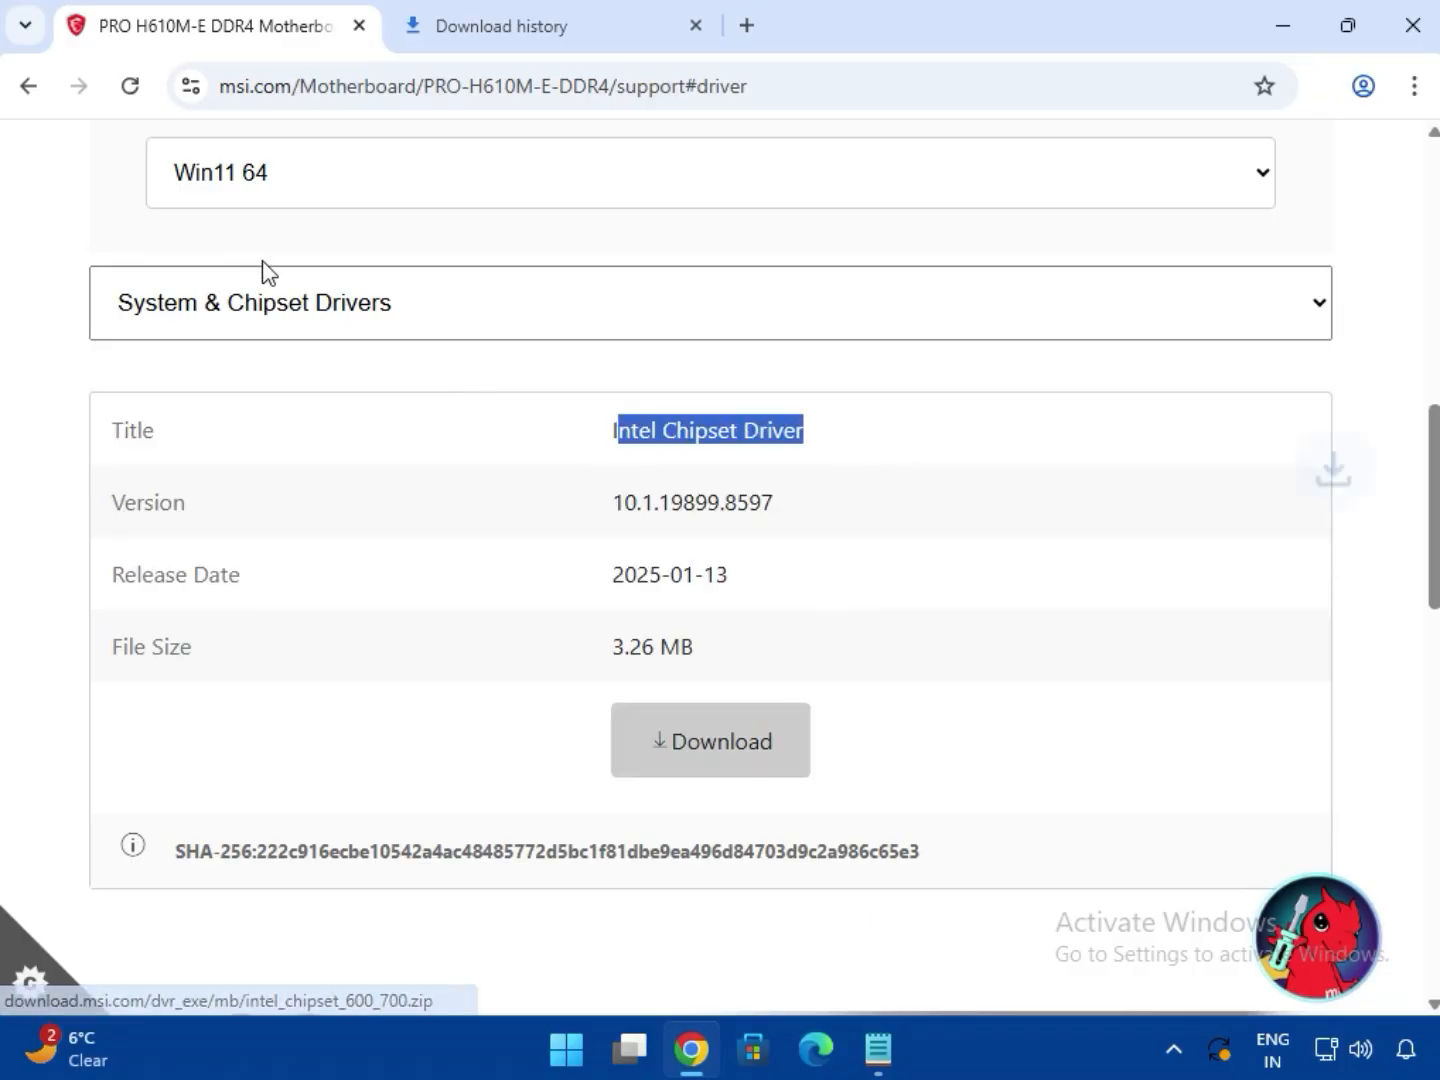
# Switch to the On-Board VGA Drivers category and download the Intel SVGA Drivers.
pyautogui.click(363, 319)
pyautogui.click(320, 401)
pyautogui.moveTo(681, 435); pyautogui.dragTo(905, 445)
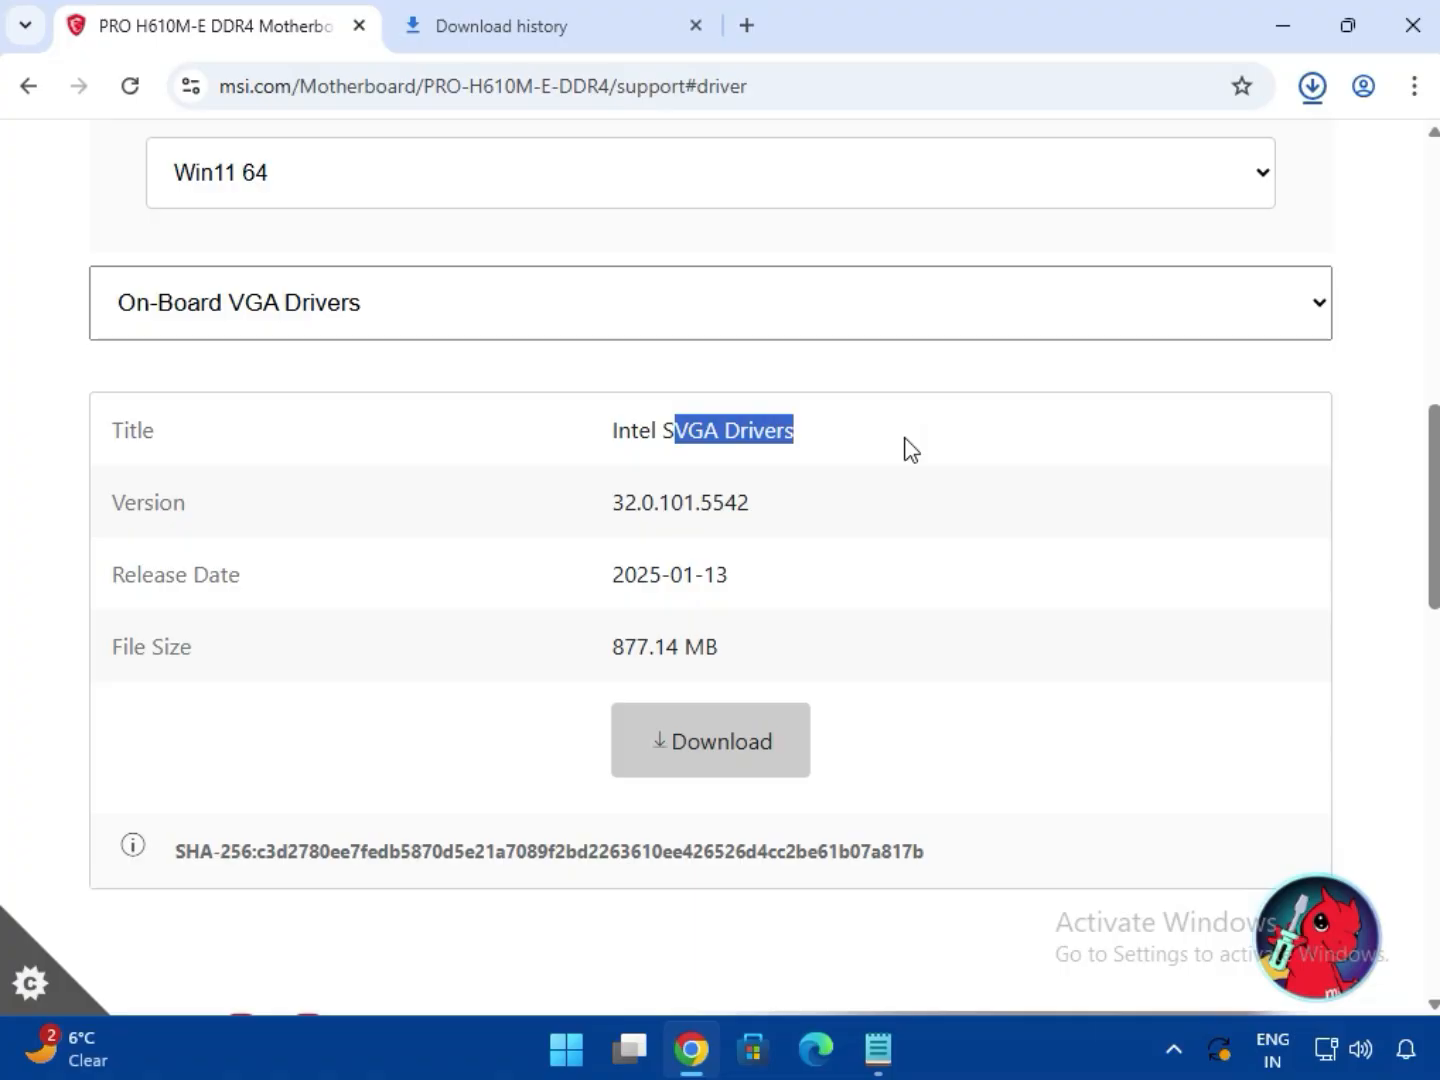
pyautogui.click(714, 758)
# Switch to the On-Board Audio Drivers category and download the Realtek HD Universal Driver.
pyautogui.click(283, 331)
pyautogui.click(323, 446)
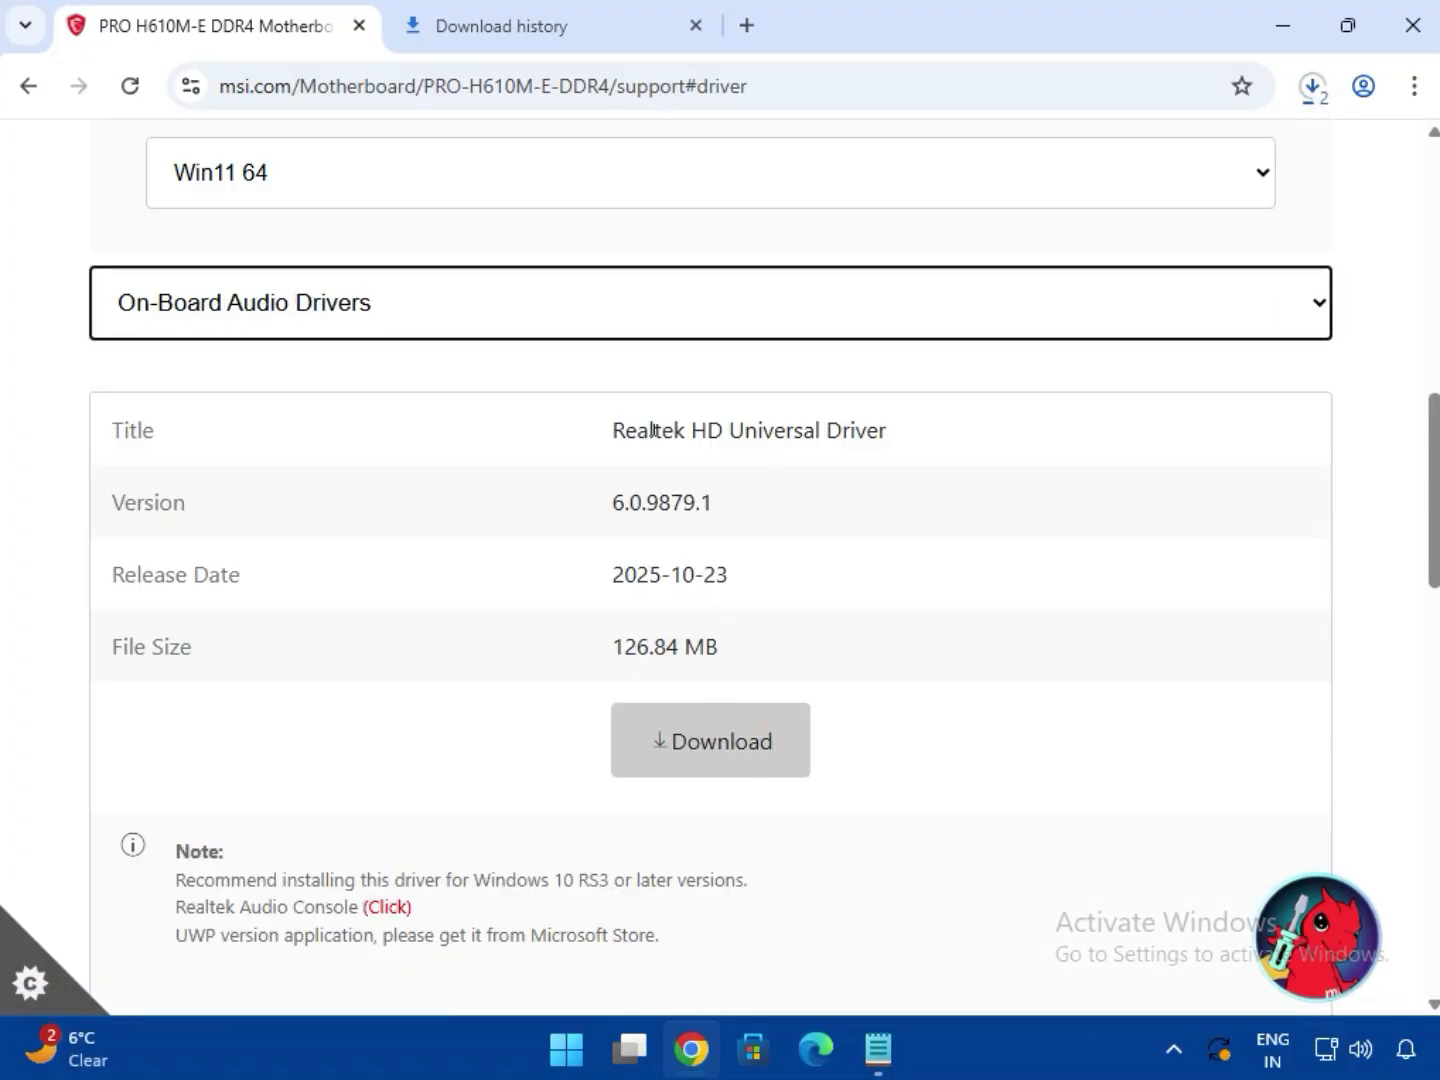
pyautogui.moveTo(736, 430); pyautogui.dragTo(887, 434)
pyautogui.click(746, 762)
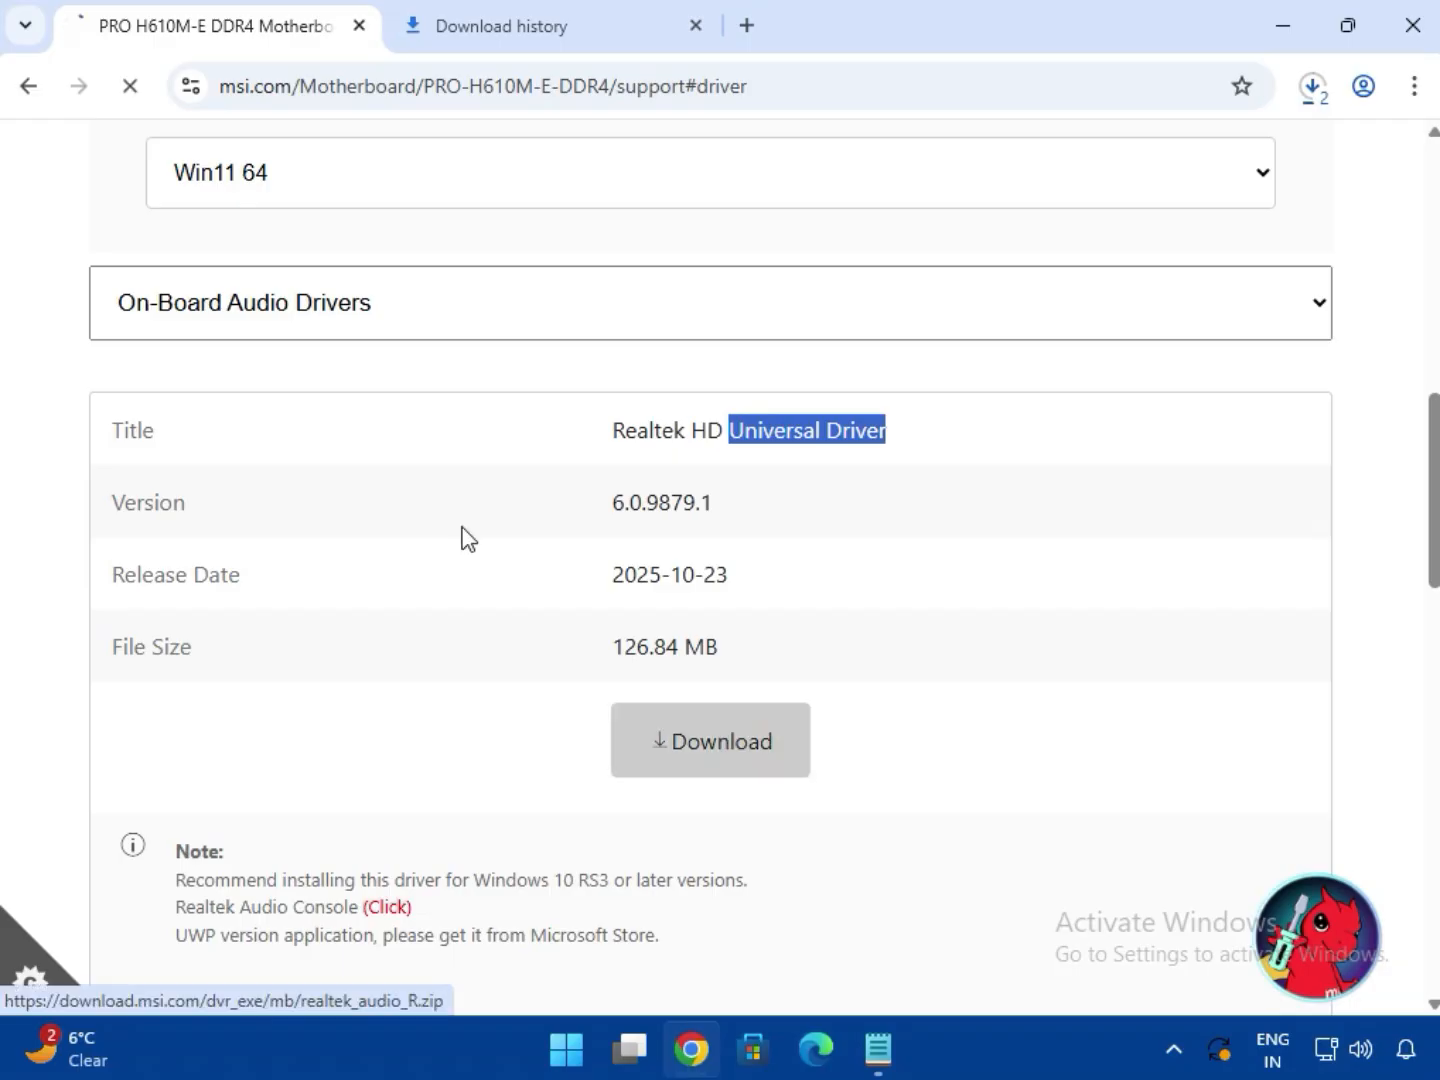
# Switch to the LAN Drivers category and download the Realtek PCI-E Ethernet Drivers.
pyautogui.click(305, 308)
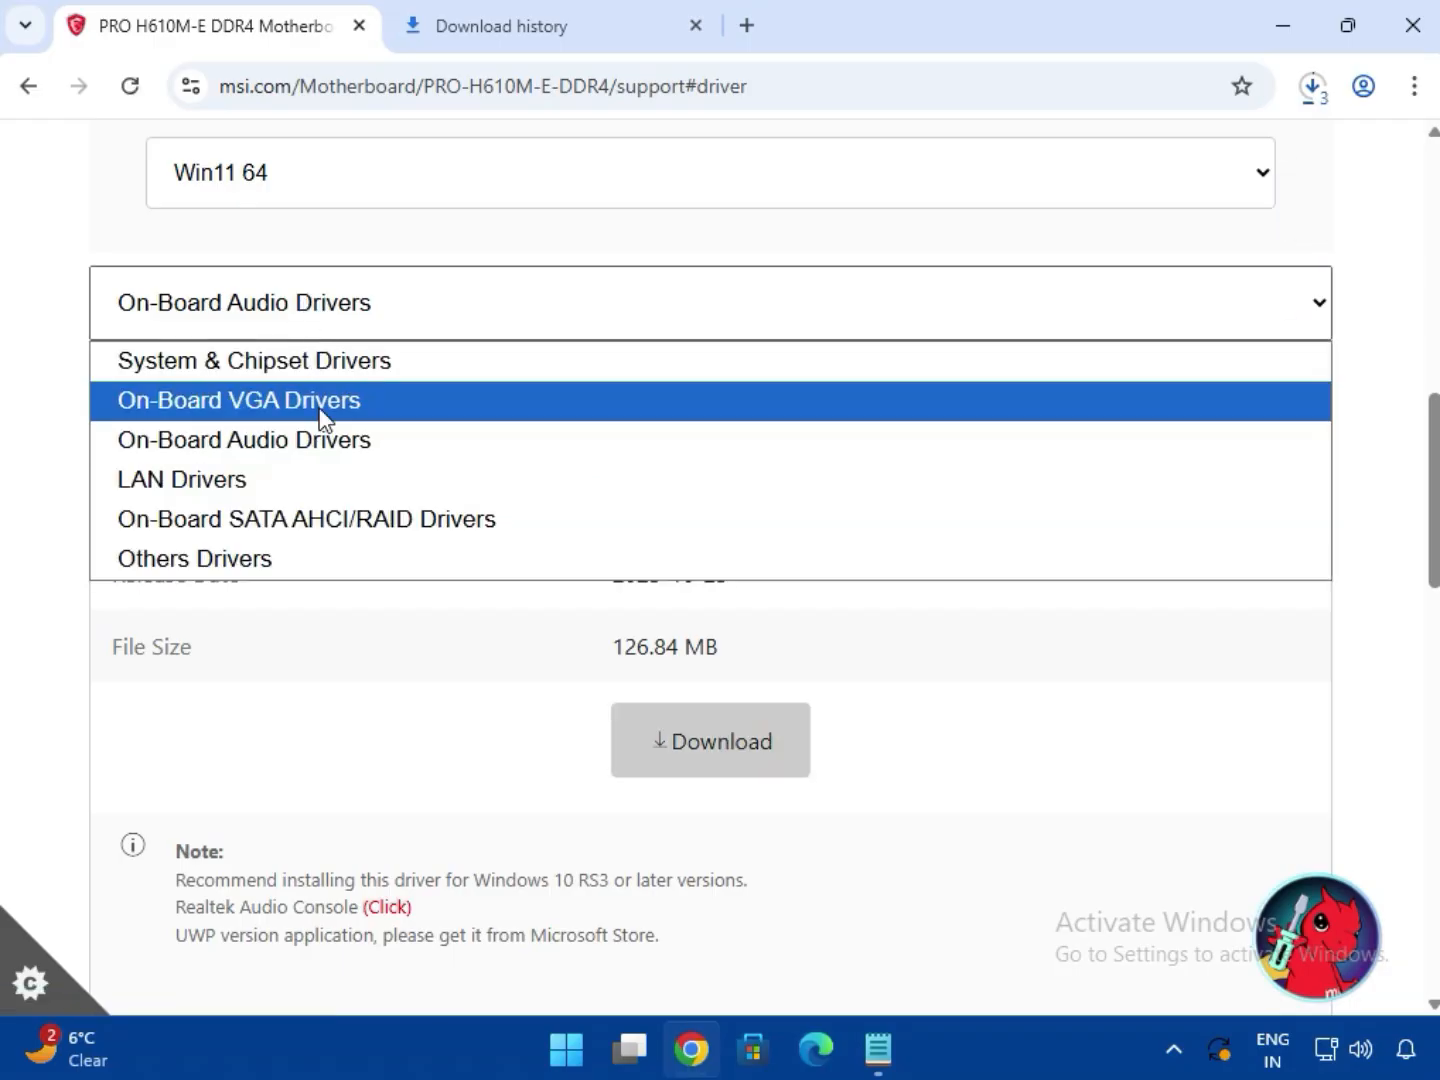
pyautogui.click(329, 468)
pyautogui.moveTo(686, 430); pyautogui.dragTo(942, 460)
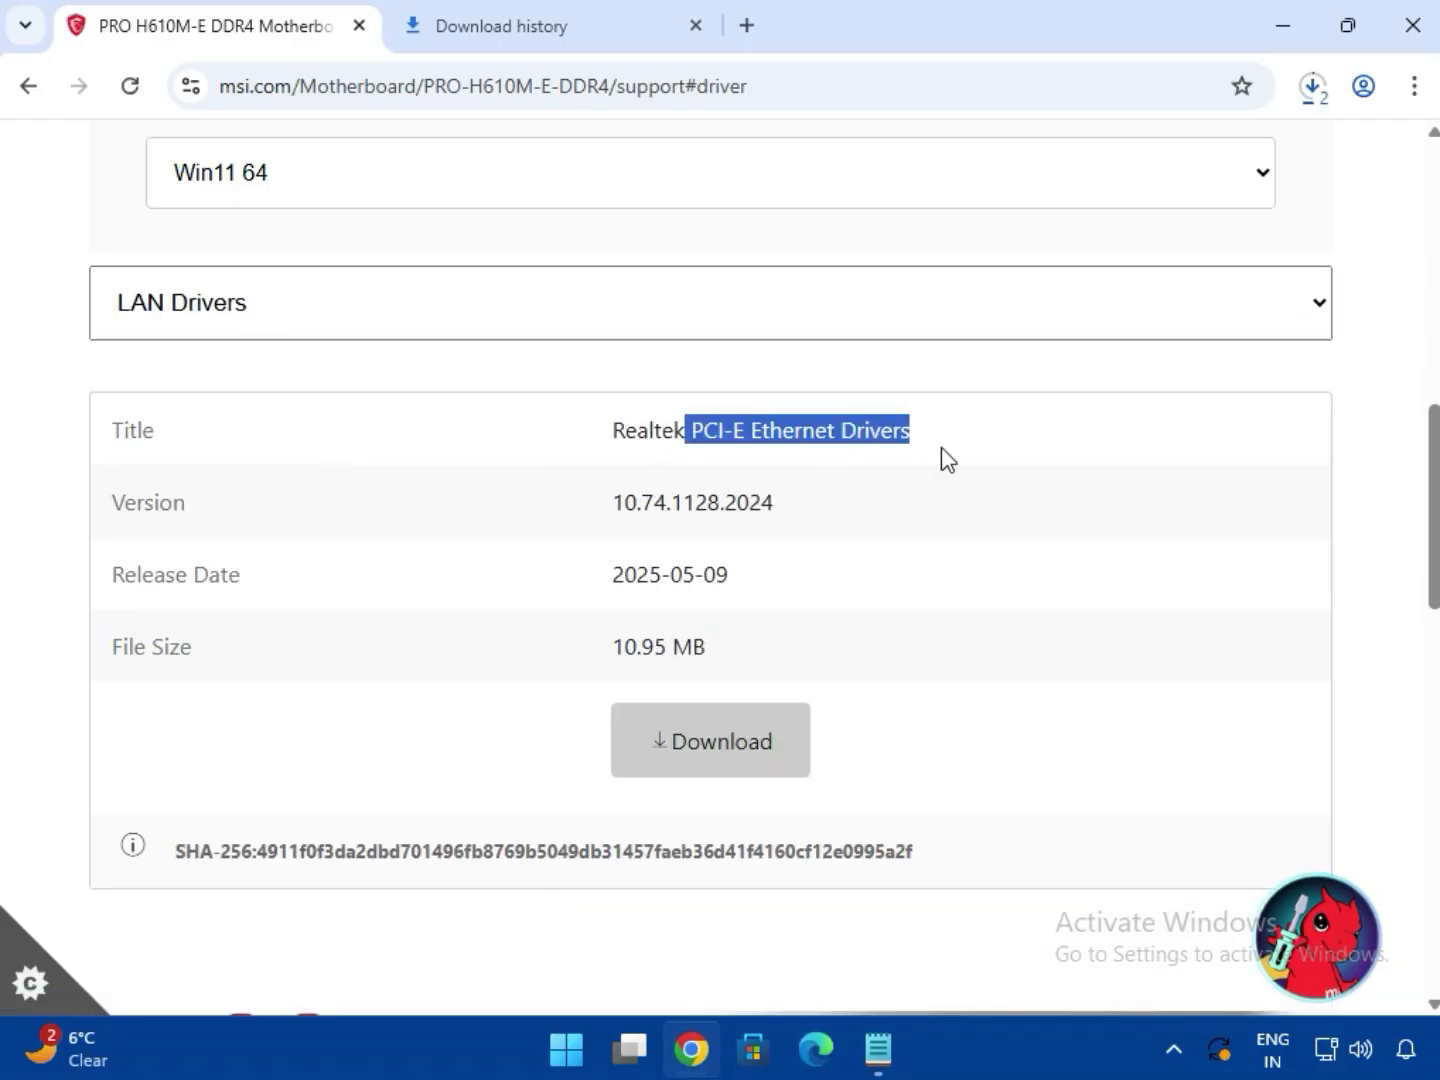
pyautogui.click(786, 765)
pyautogui.scroll(-3, 733, 739)
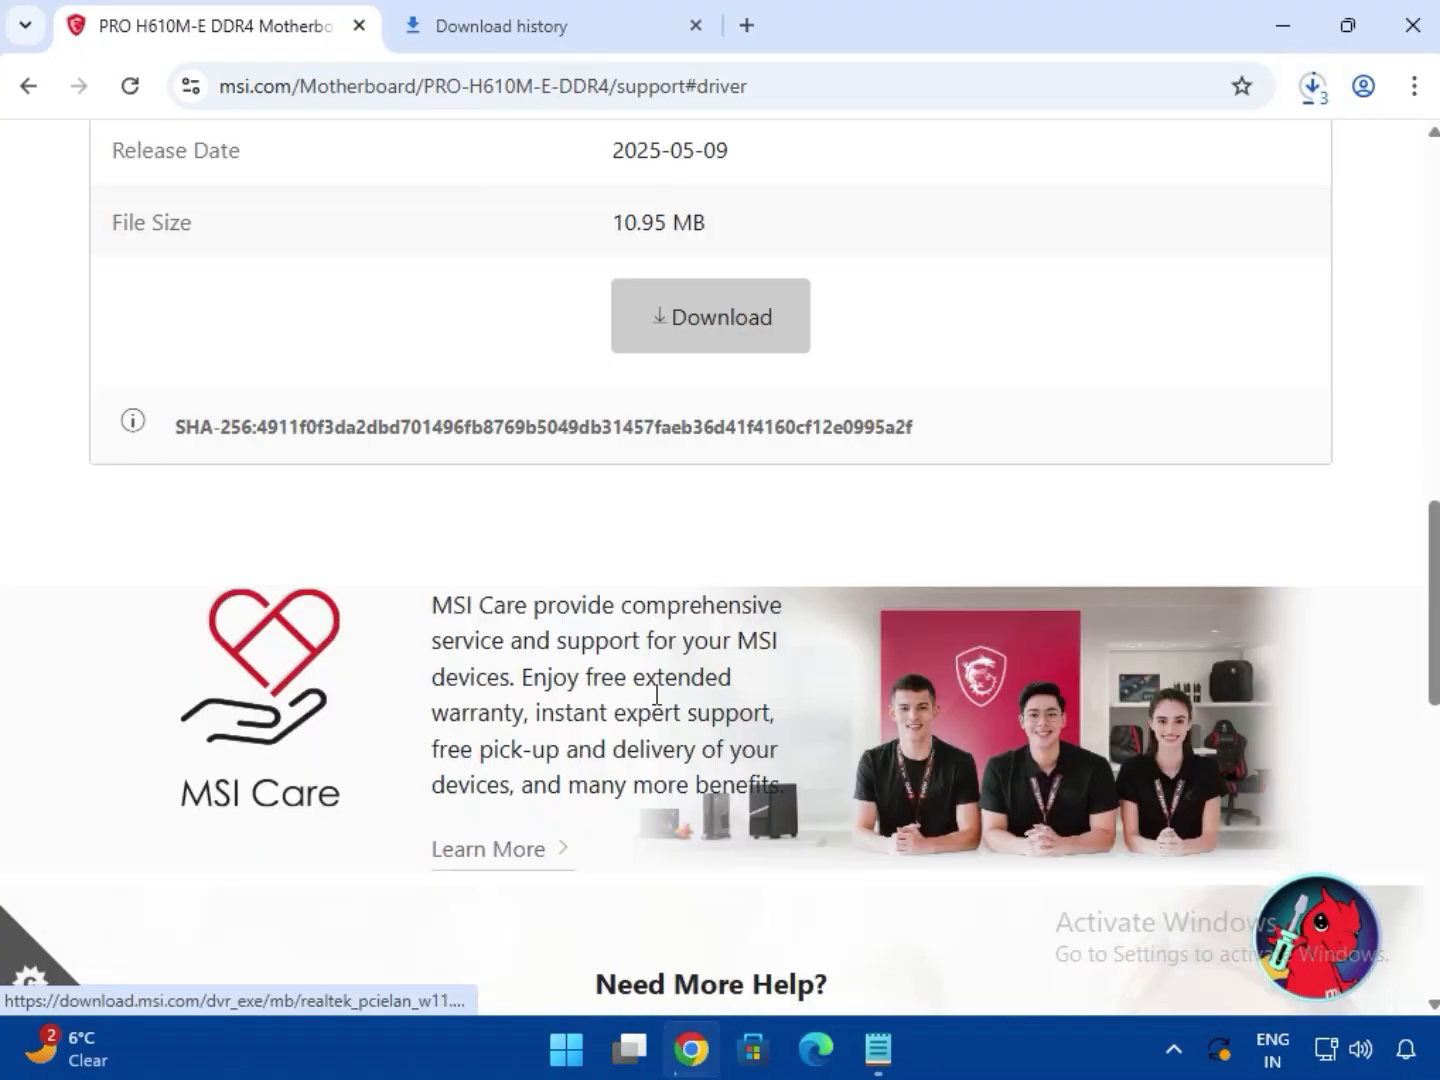
pyautogui.scroll(3, 800, 600)
# Open the full download history and show bt_drivers (3).zip in its Downloads folder.
pyautogui.click(1310, 97)
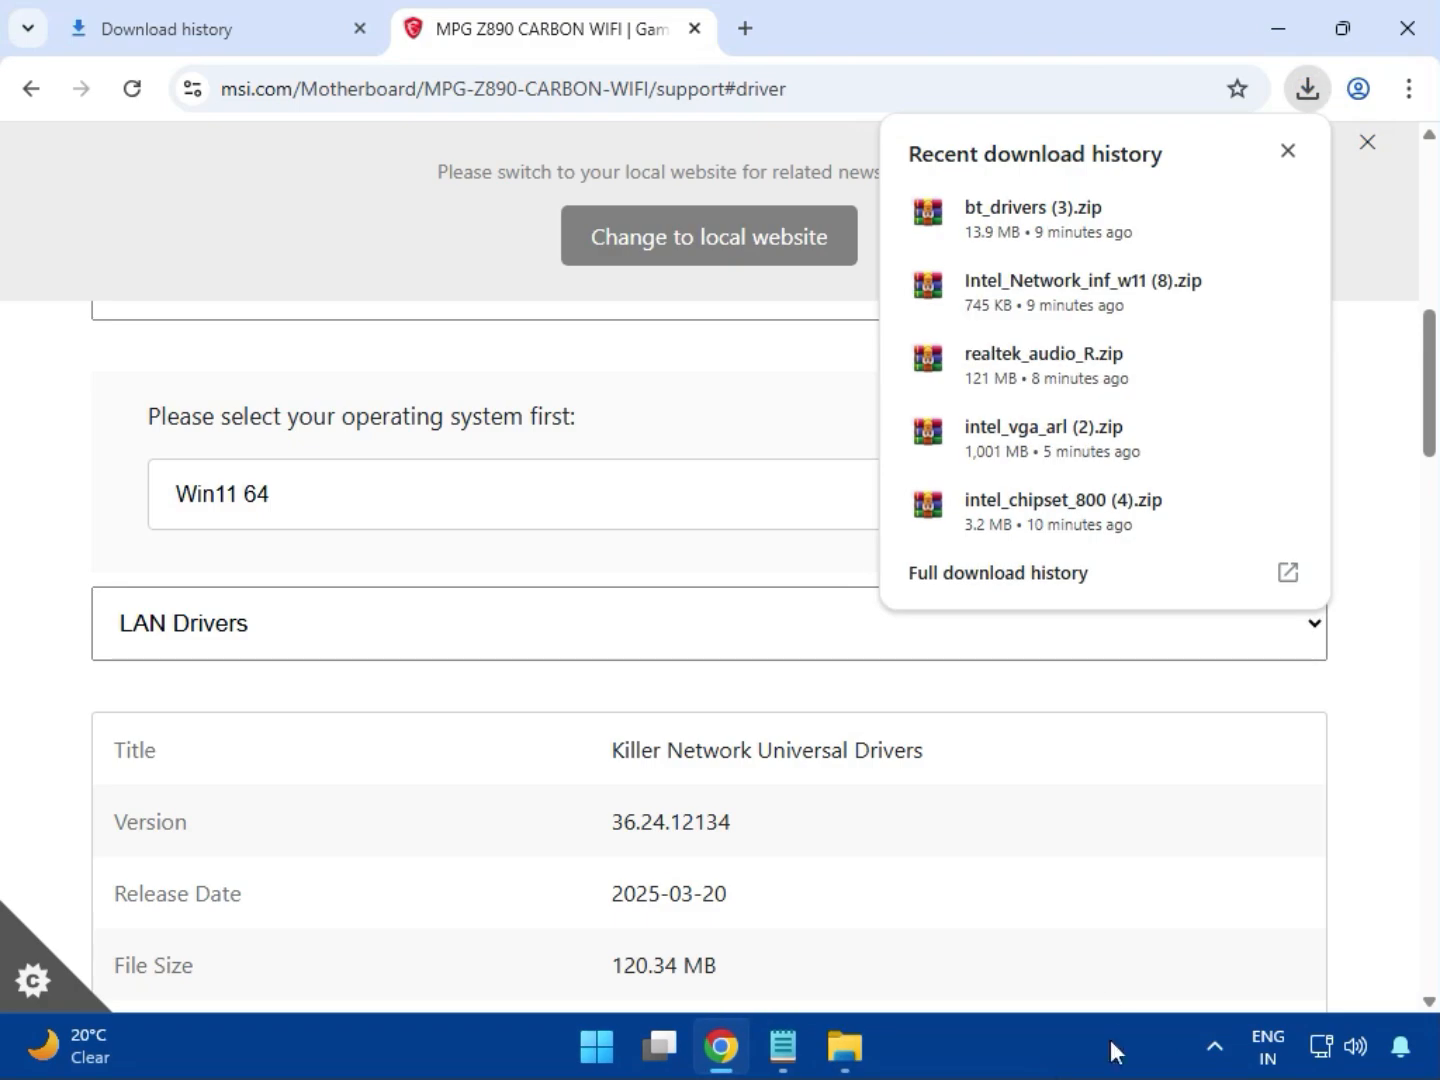
pyautogui.click(962, 579)
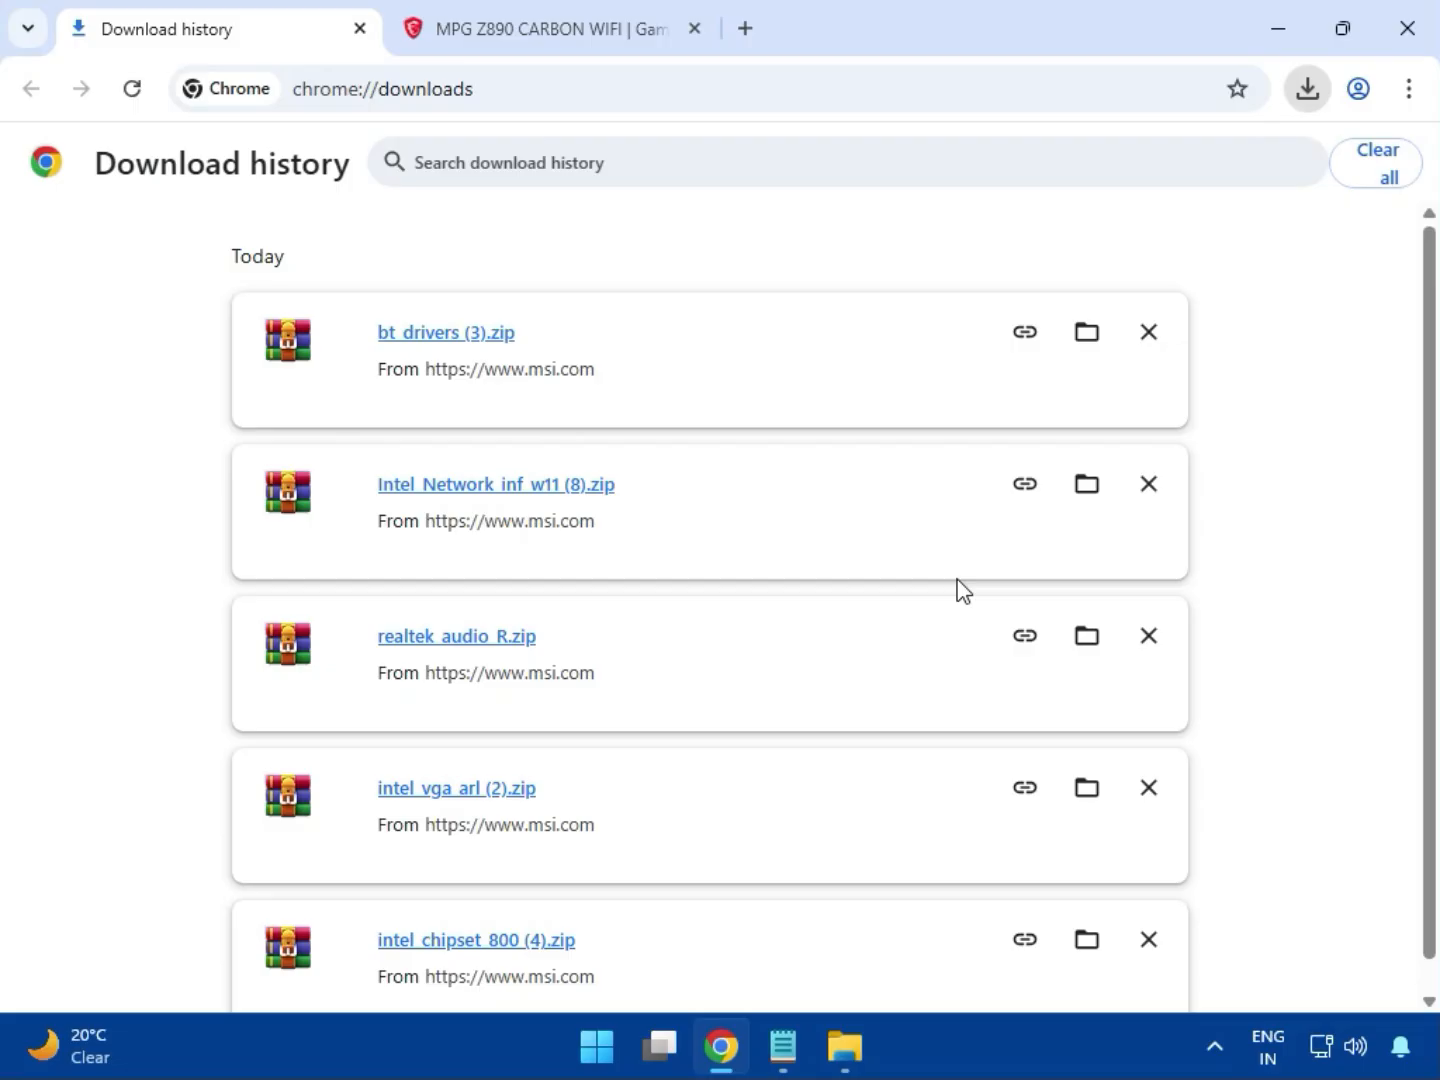
pyautogui.click(1084, 338)
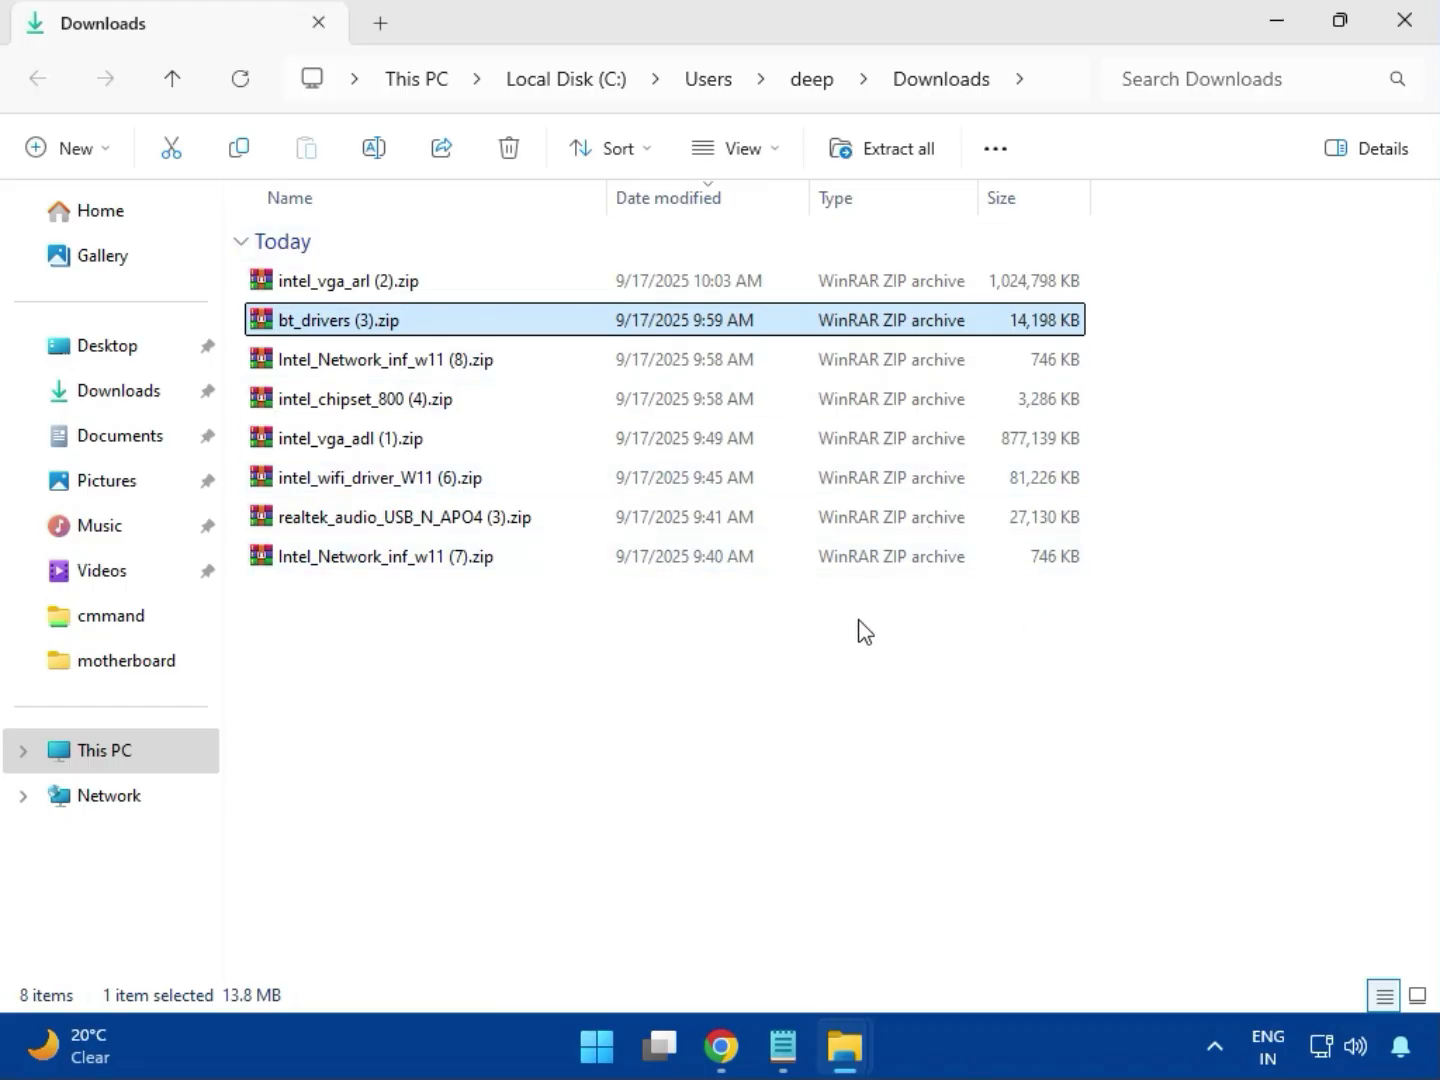
# Open intel_vga_arl (2).zip, dismiss the WinRAR licence reminder, and run Installer.exe from the Intel VGA Driver_32.0.101.6629 folder.
pyautogui.click(402, 291)
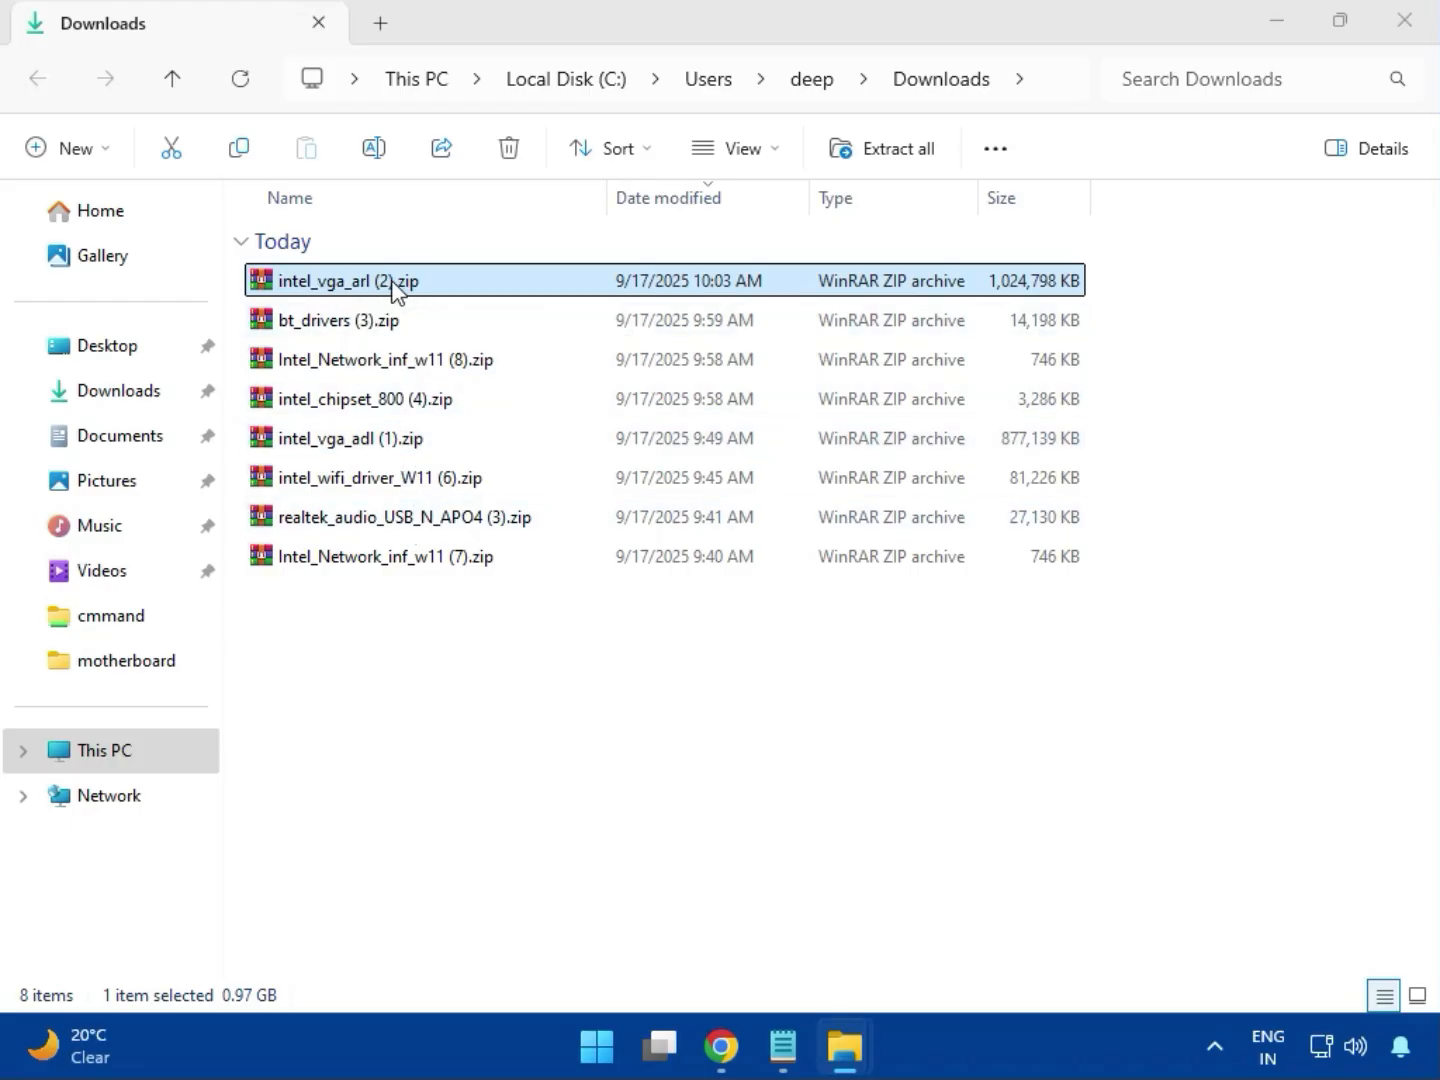
pyautogui.doubleClick(393, 285)
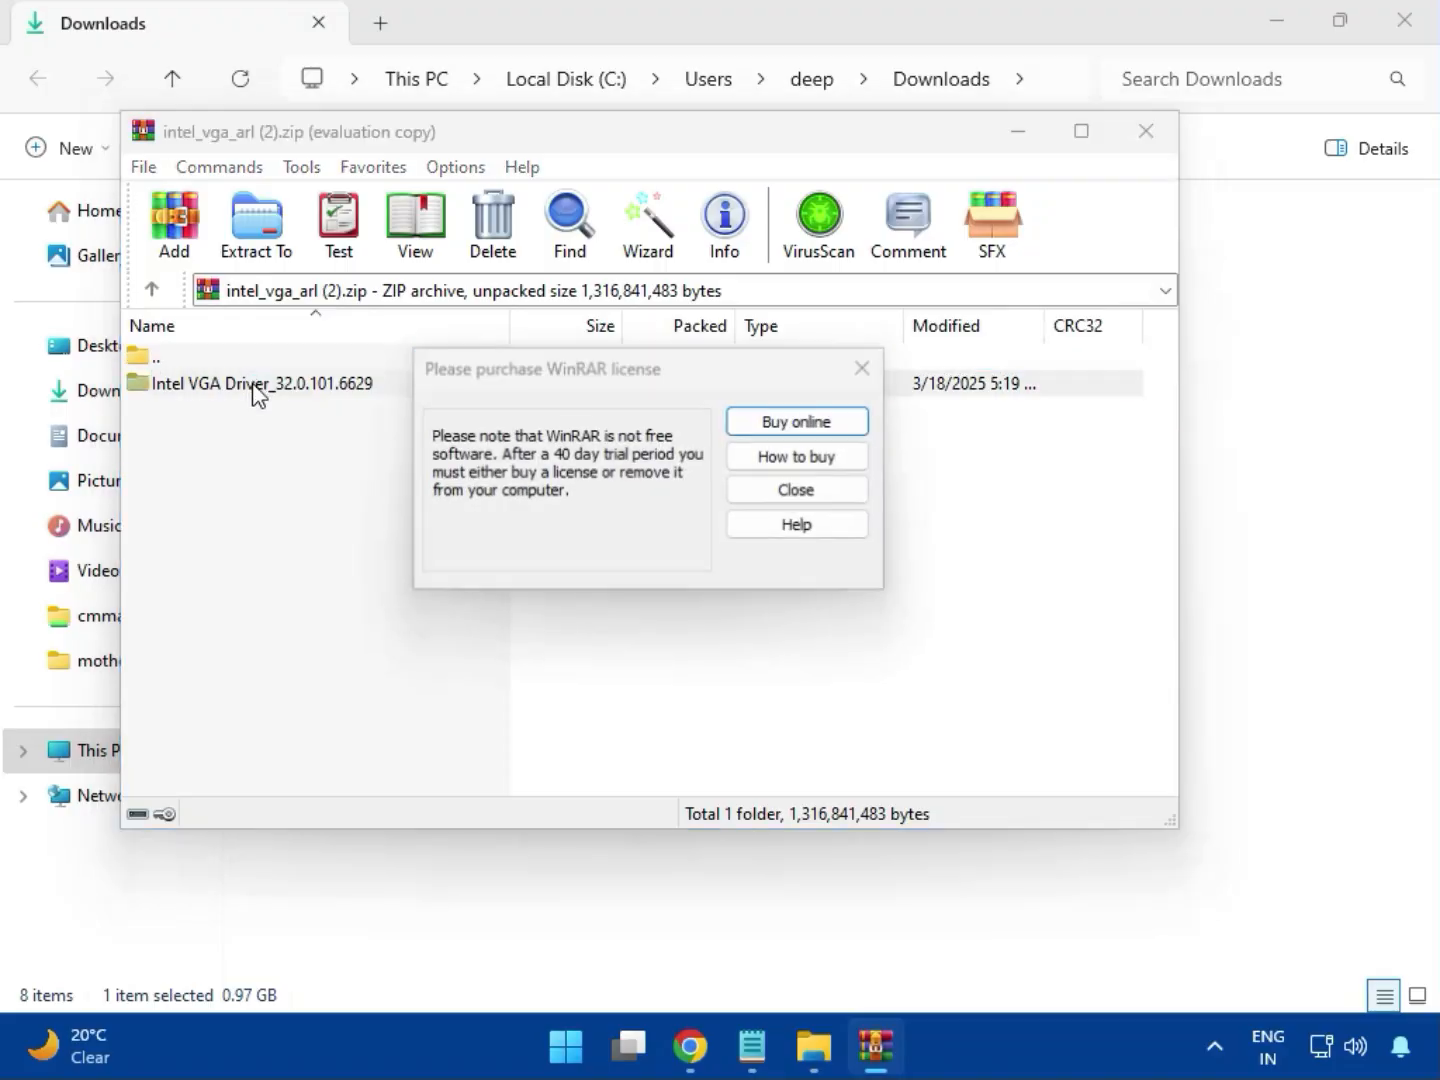
pyautogui.click(860, 368)
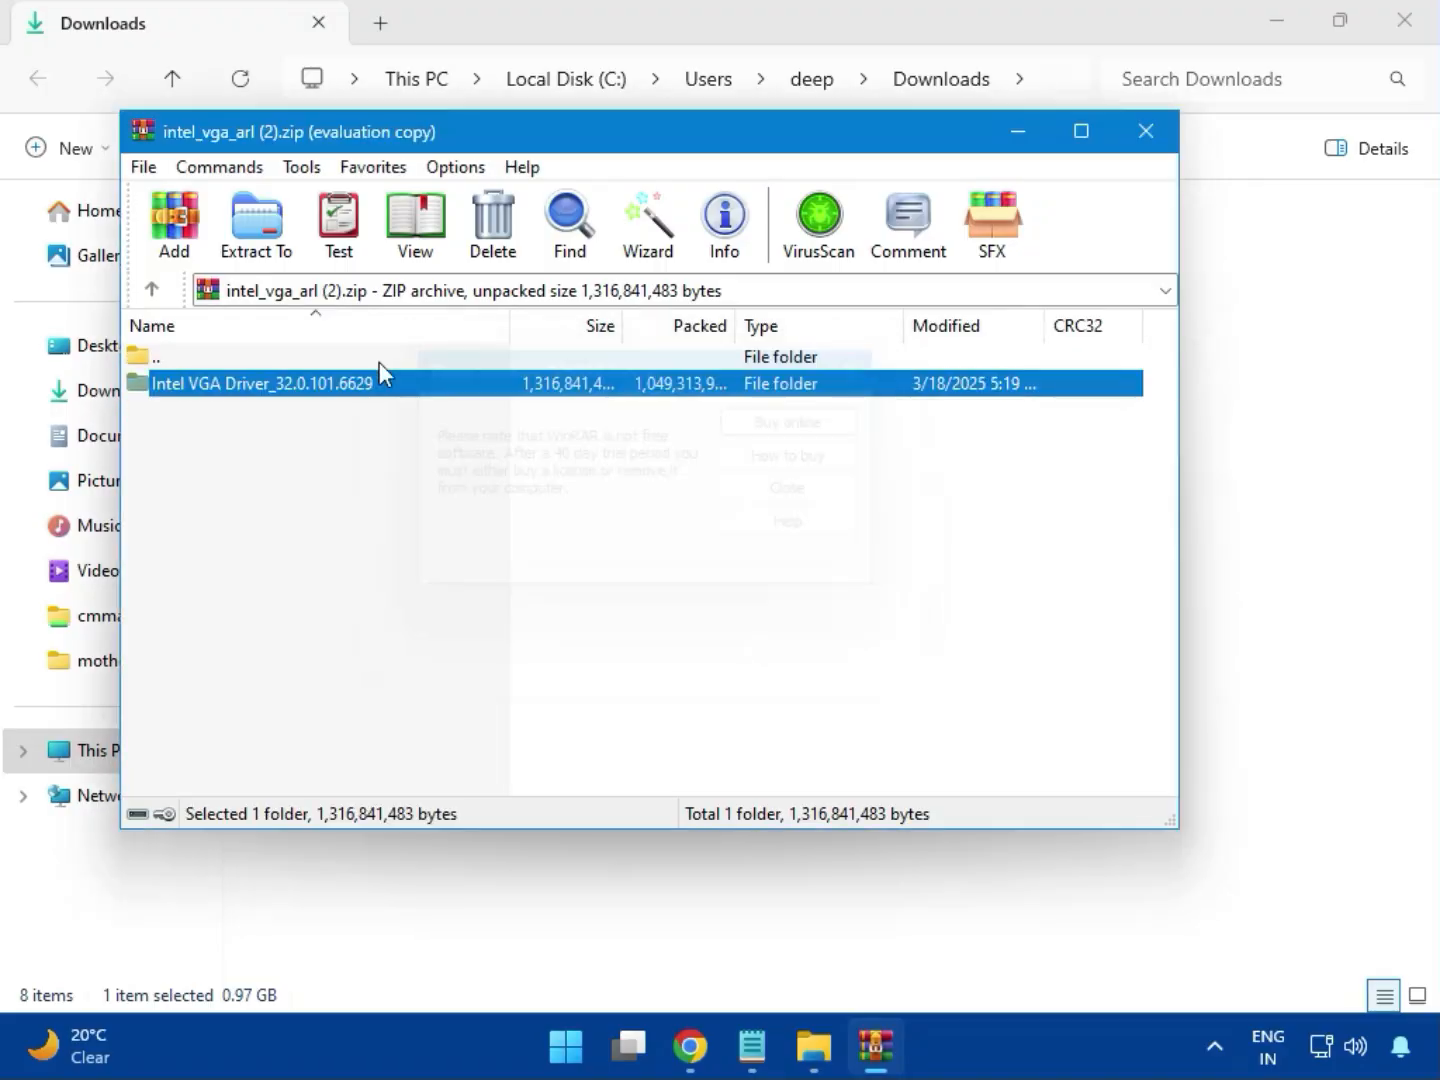
pyautogui.doubleClick(298, 389)
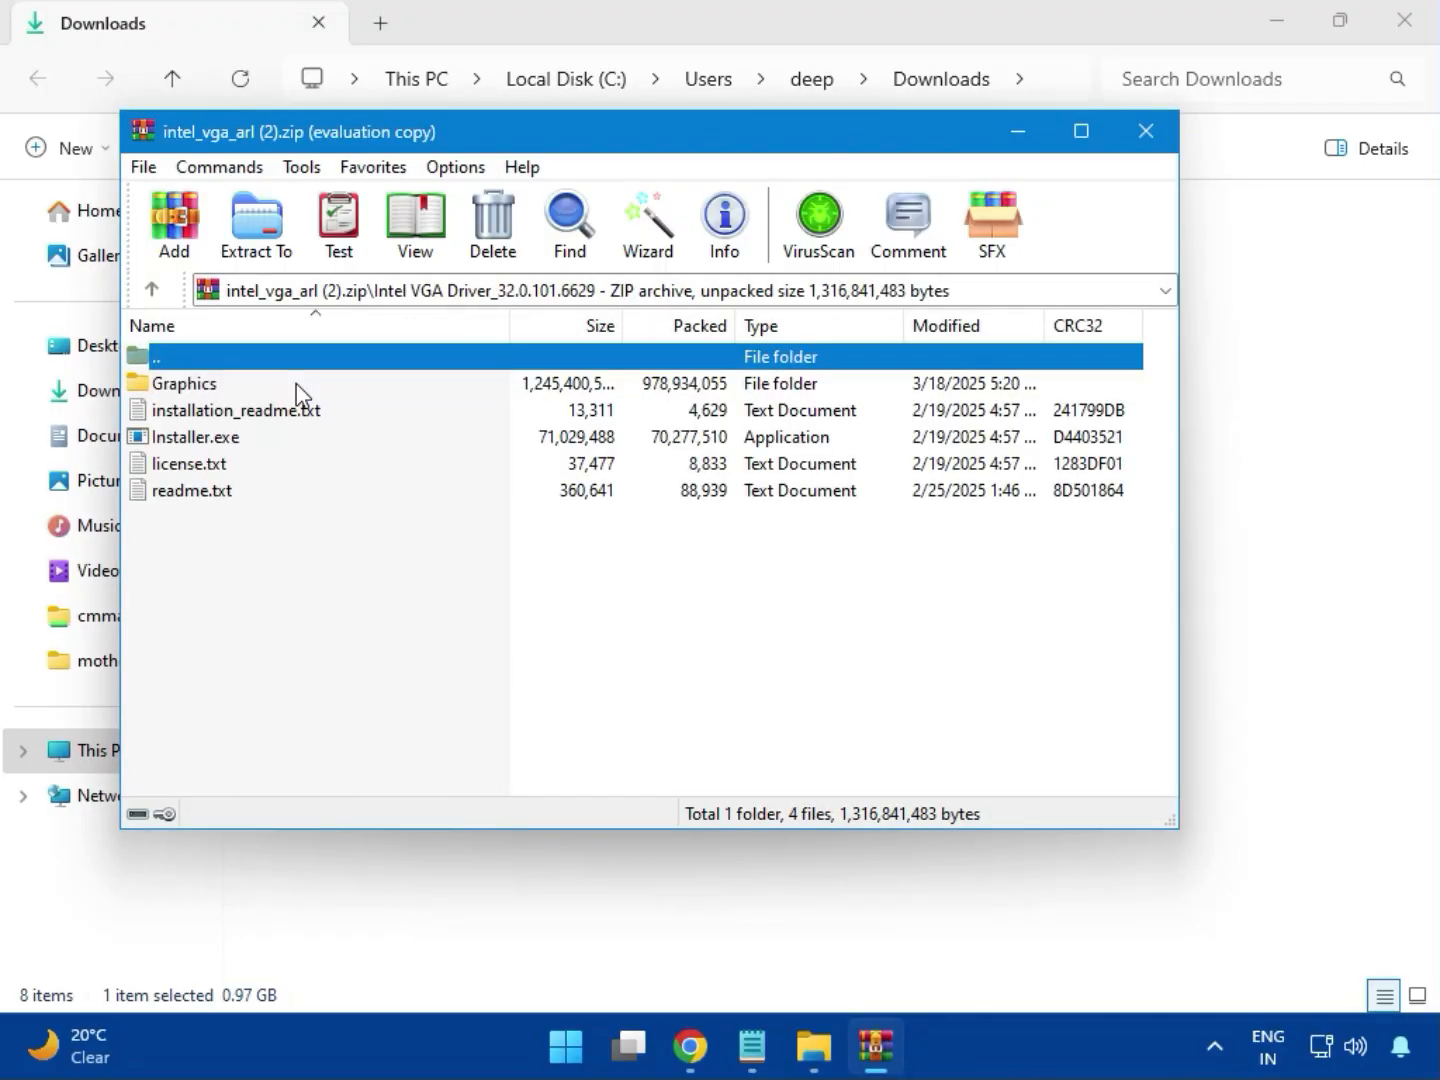
pyautogui.click(238, 440)
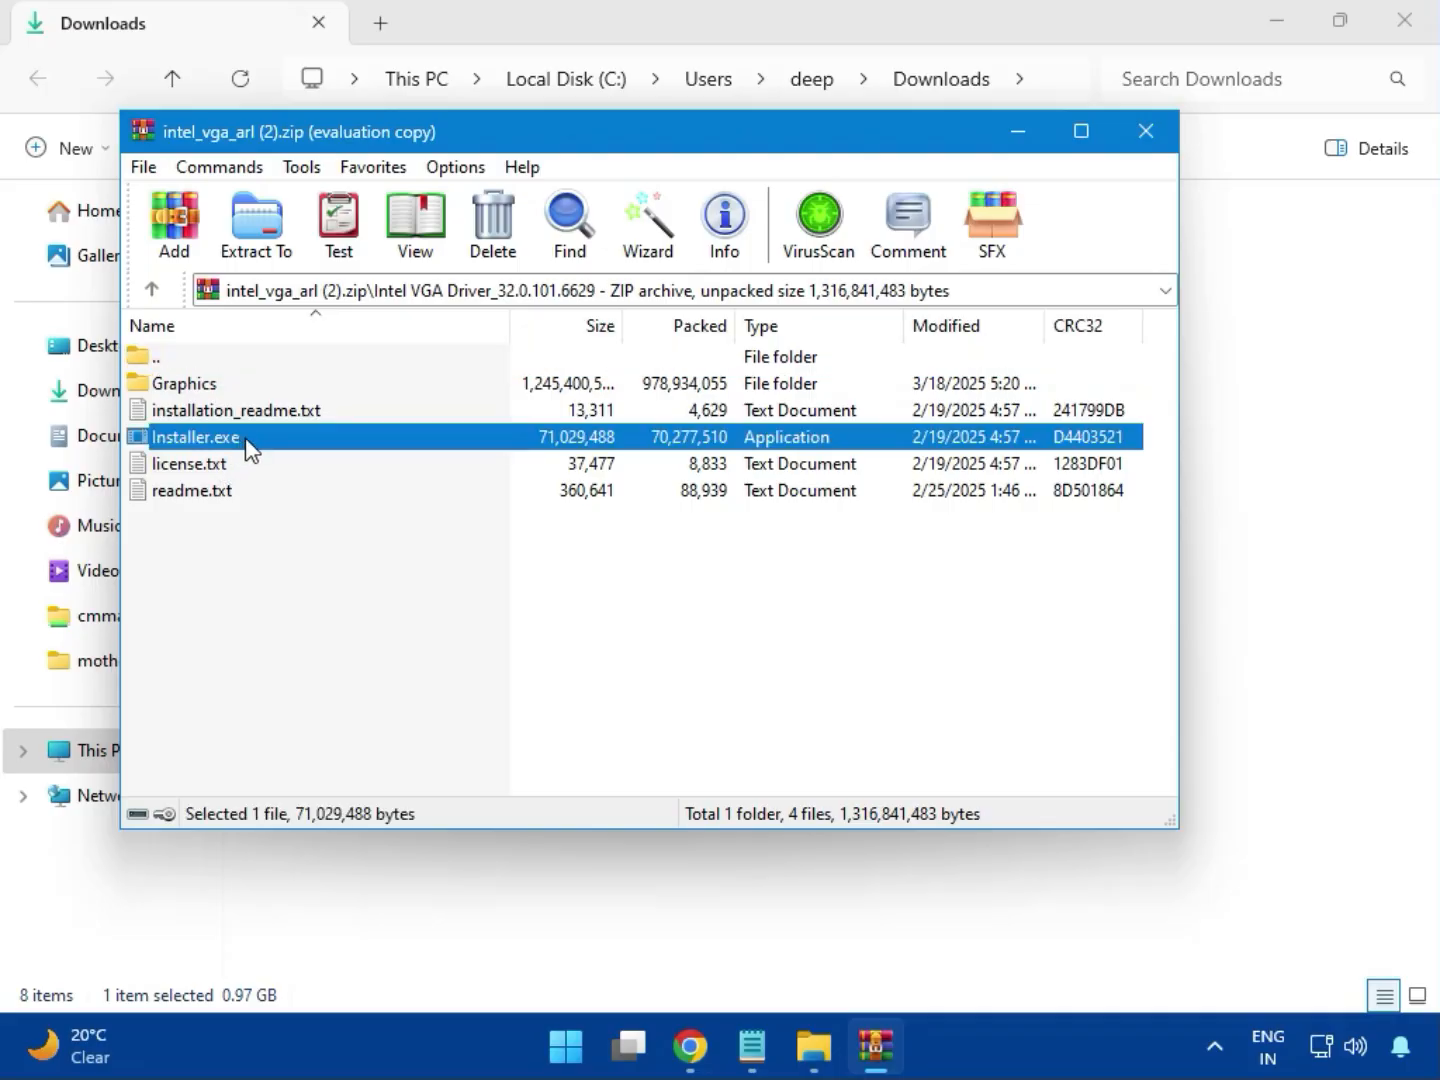
pyautogui.doubleClick(282, 439)
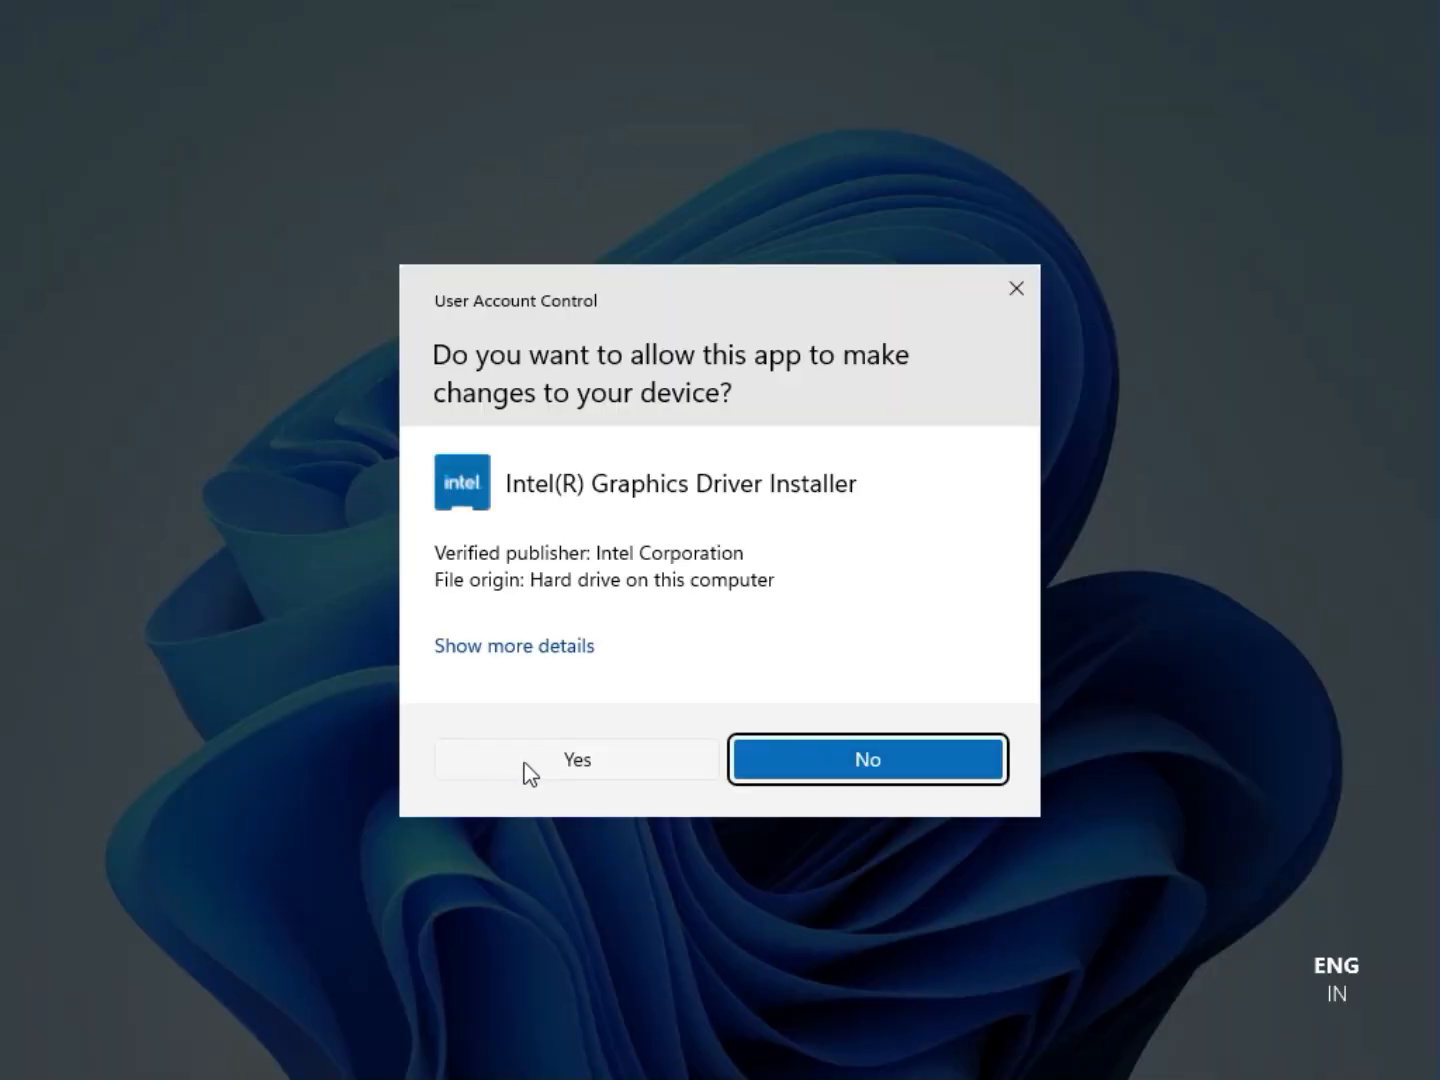
# Try to install the Intel graphics driver with administrator permission, and close the installer and the archive.
pyautogui.click(555, 759)
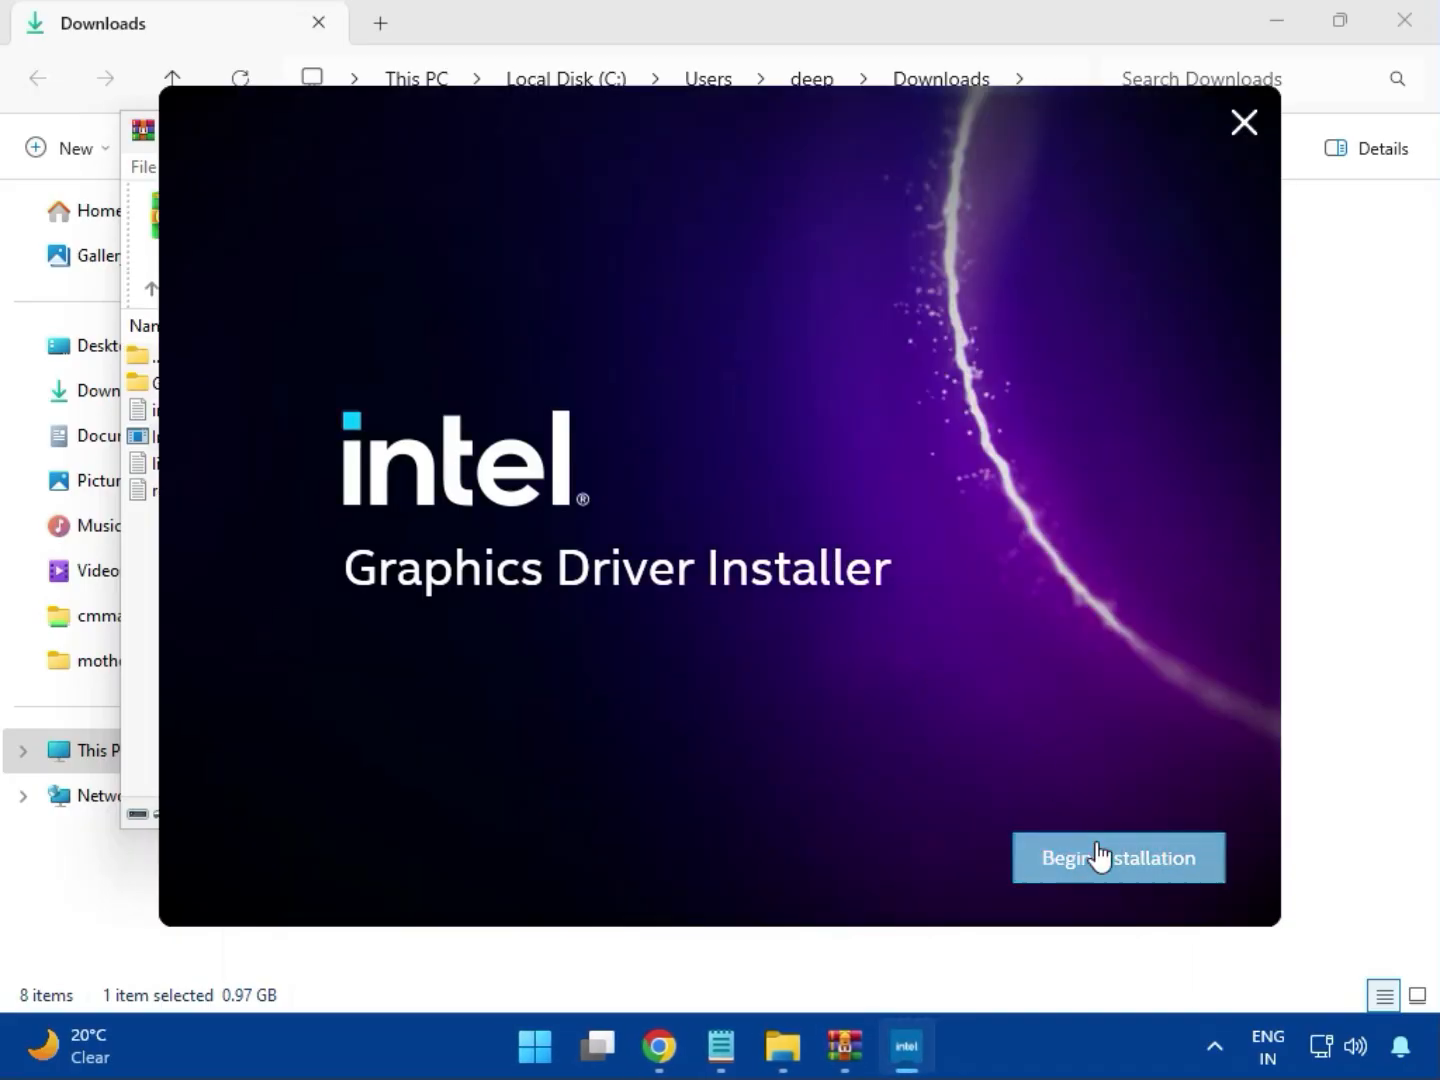
pyautogui.click(1101, 857)
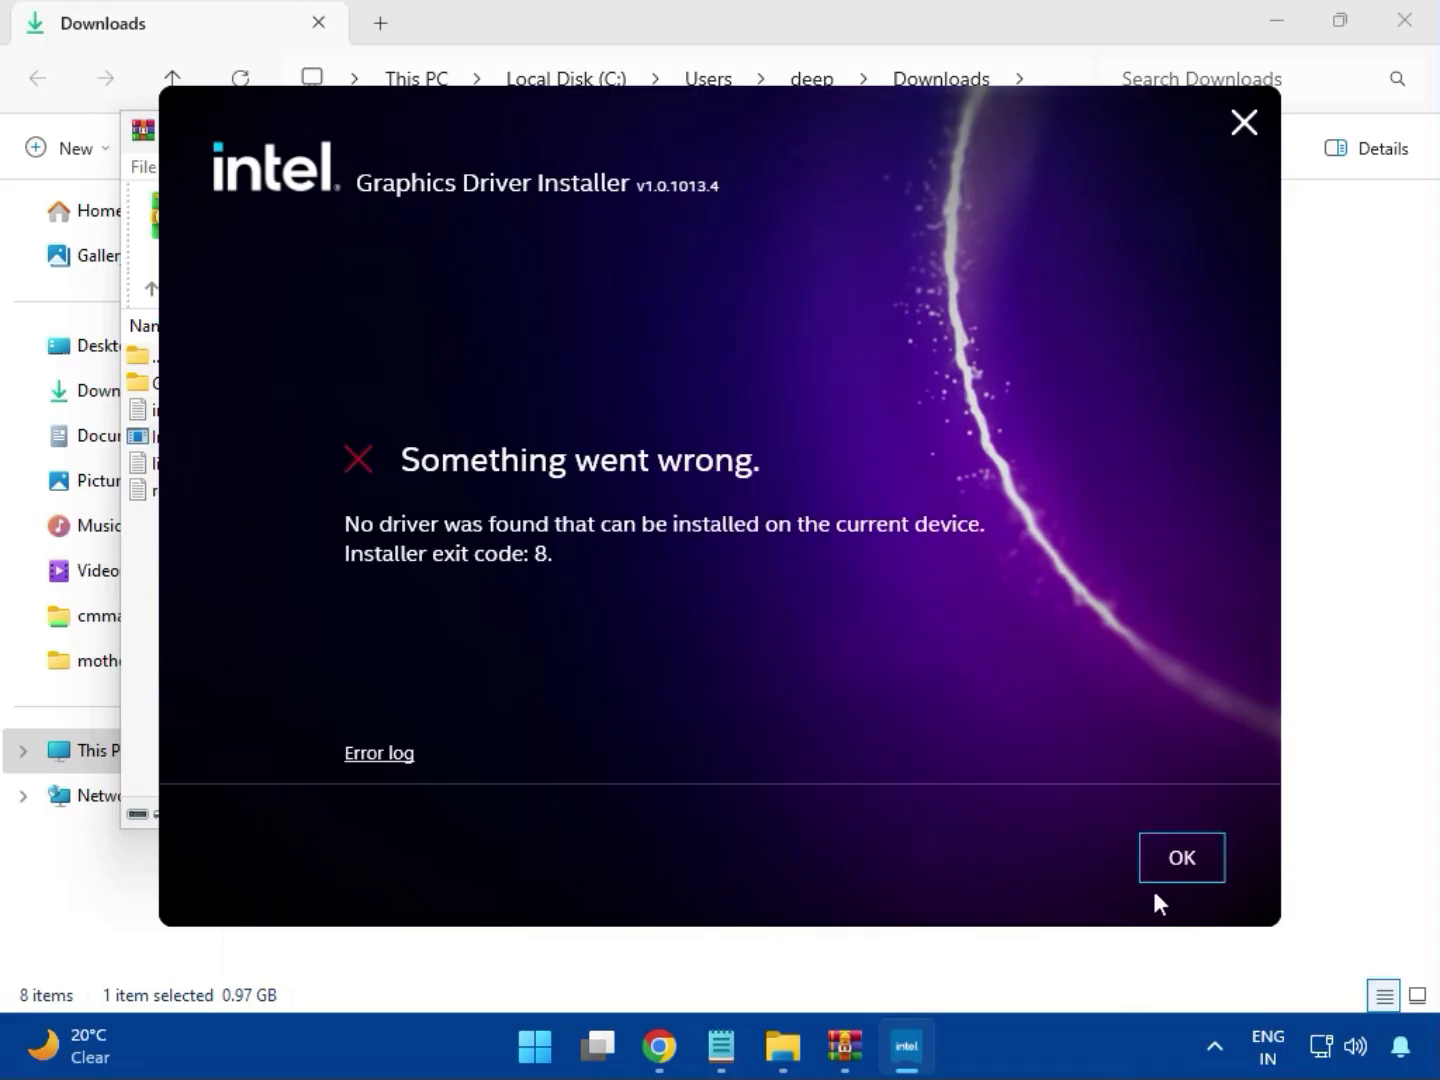
pyautogui.click(1164, 872)
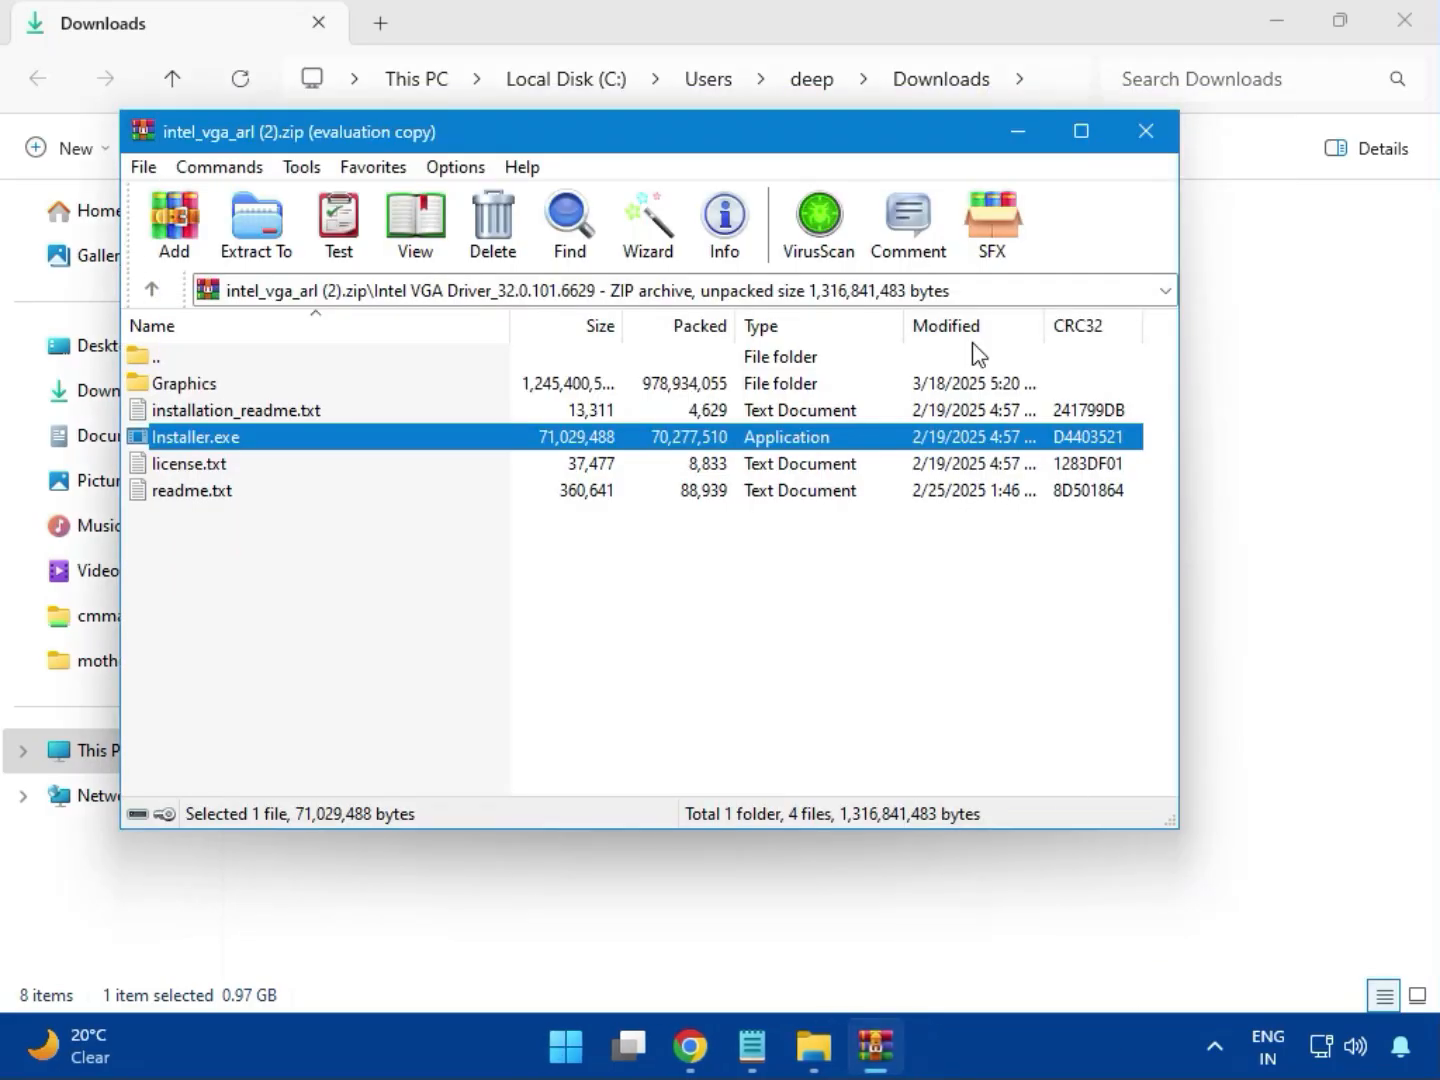
pyautogui.click(1140, 125)
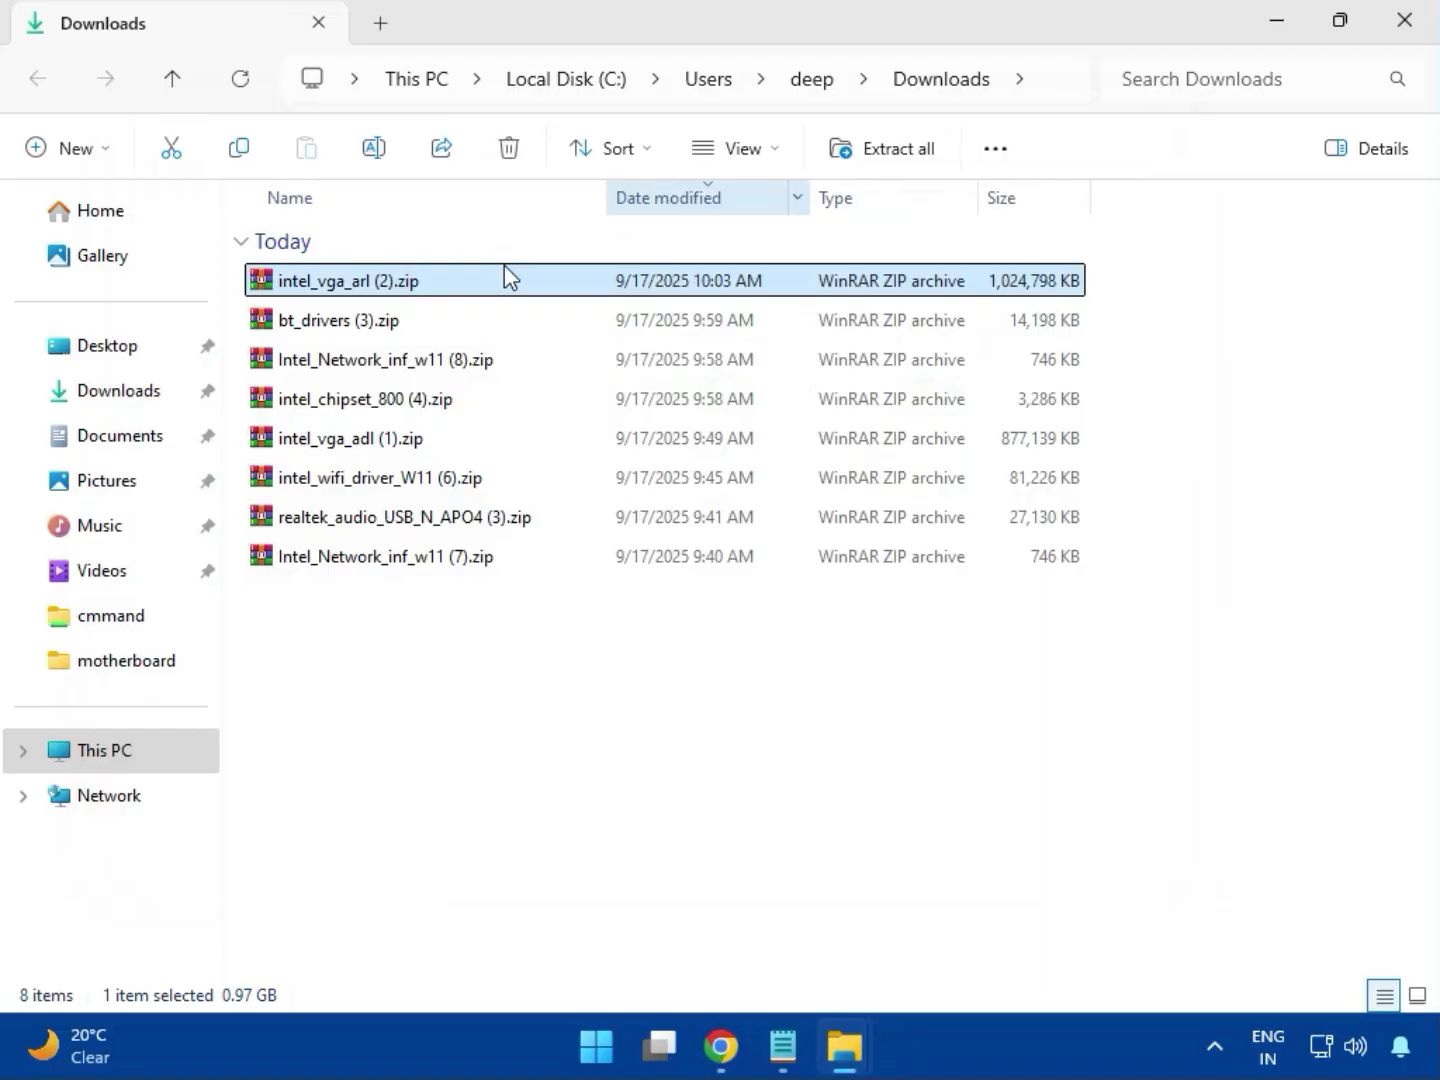
# Open bt_drivers (3).zip, dismiss the WinRAR pop-up, and run Intel Bluetooth.msi from the Intel BlueTooth Driver_23.70.0.2 folder.
pyautogui.click(298, 329)
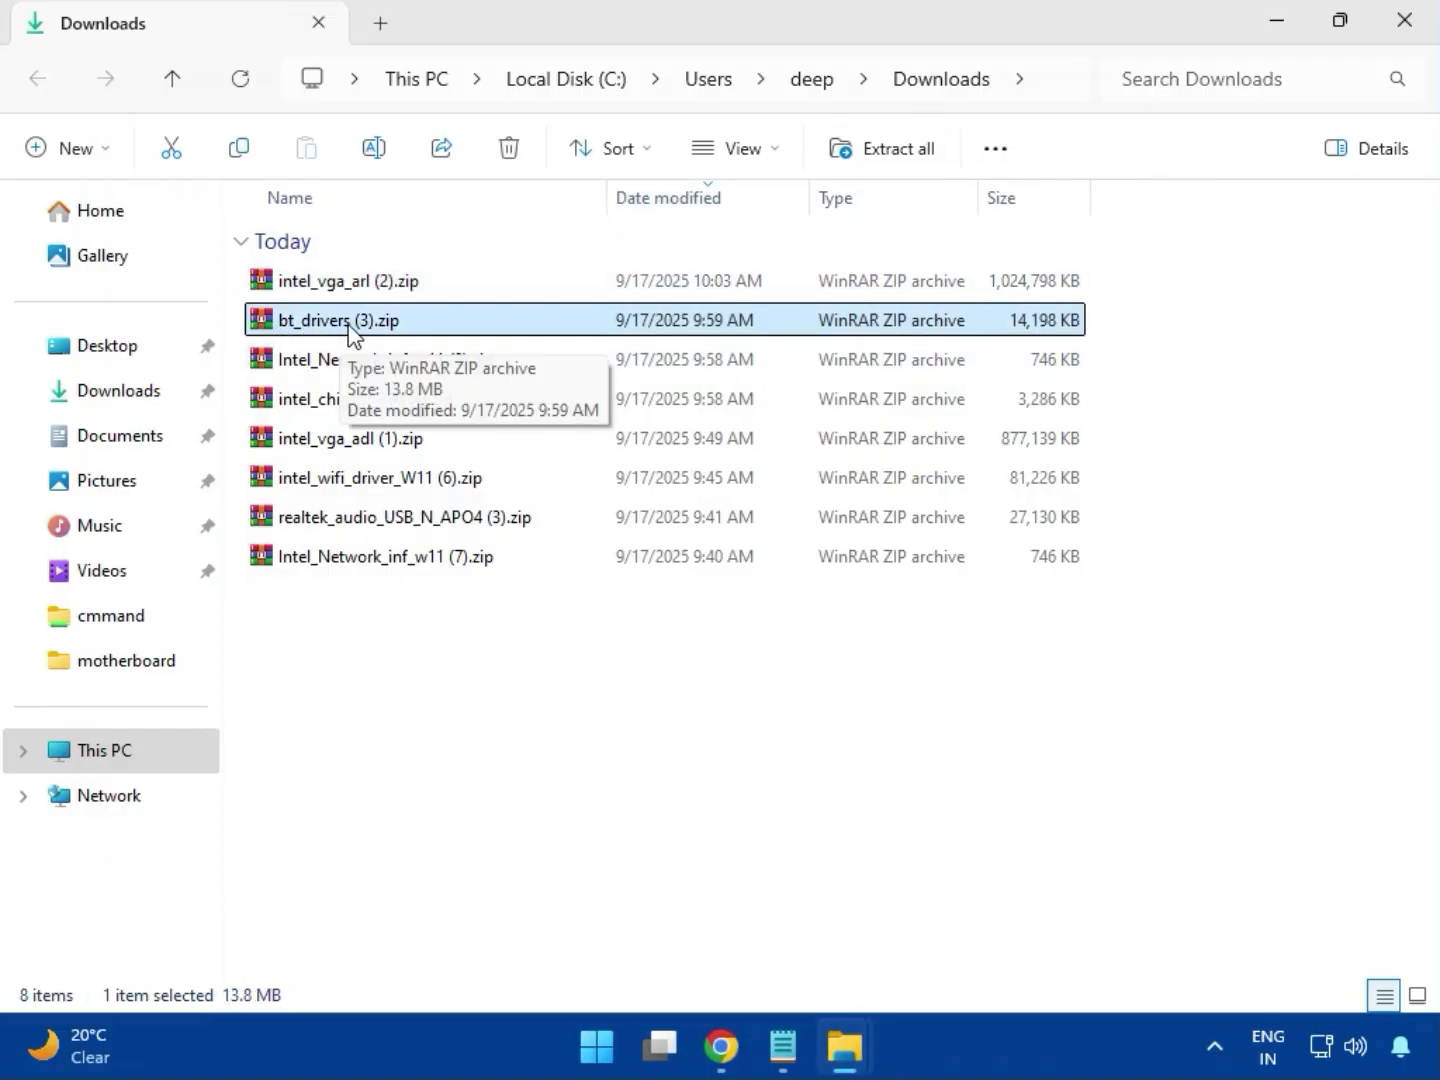
pyautogui.doubleClick(345, 328)
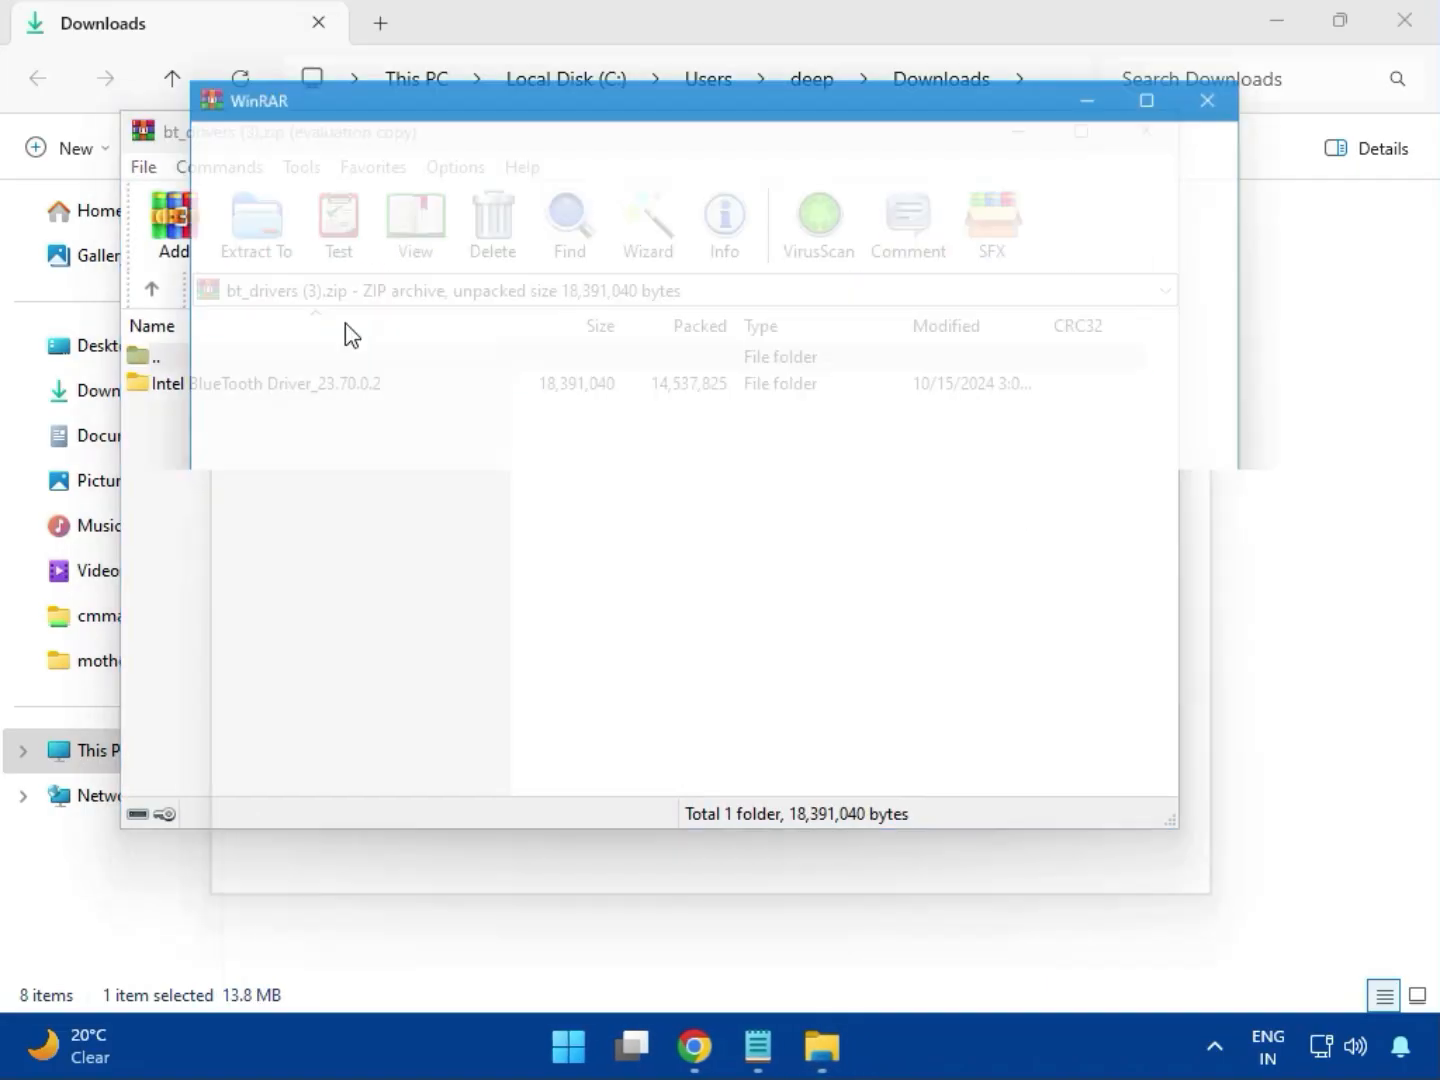
pyautogui.click(1245, 78)
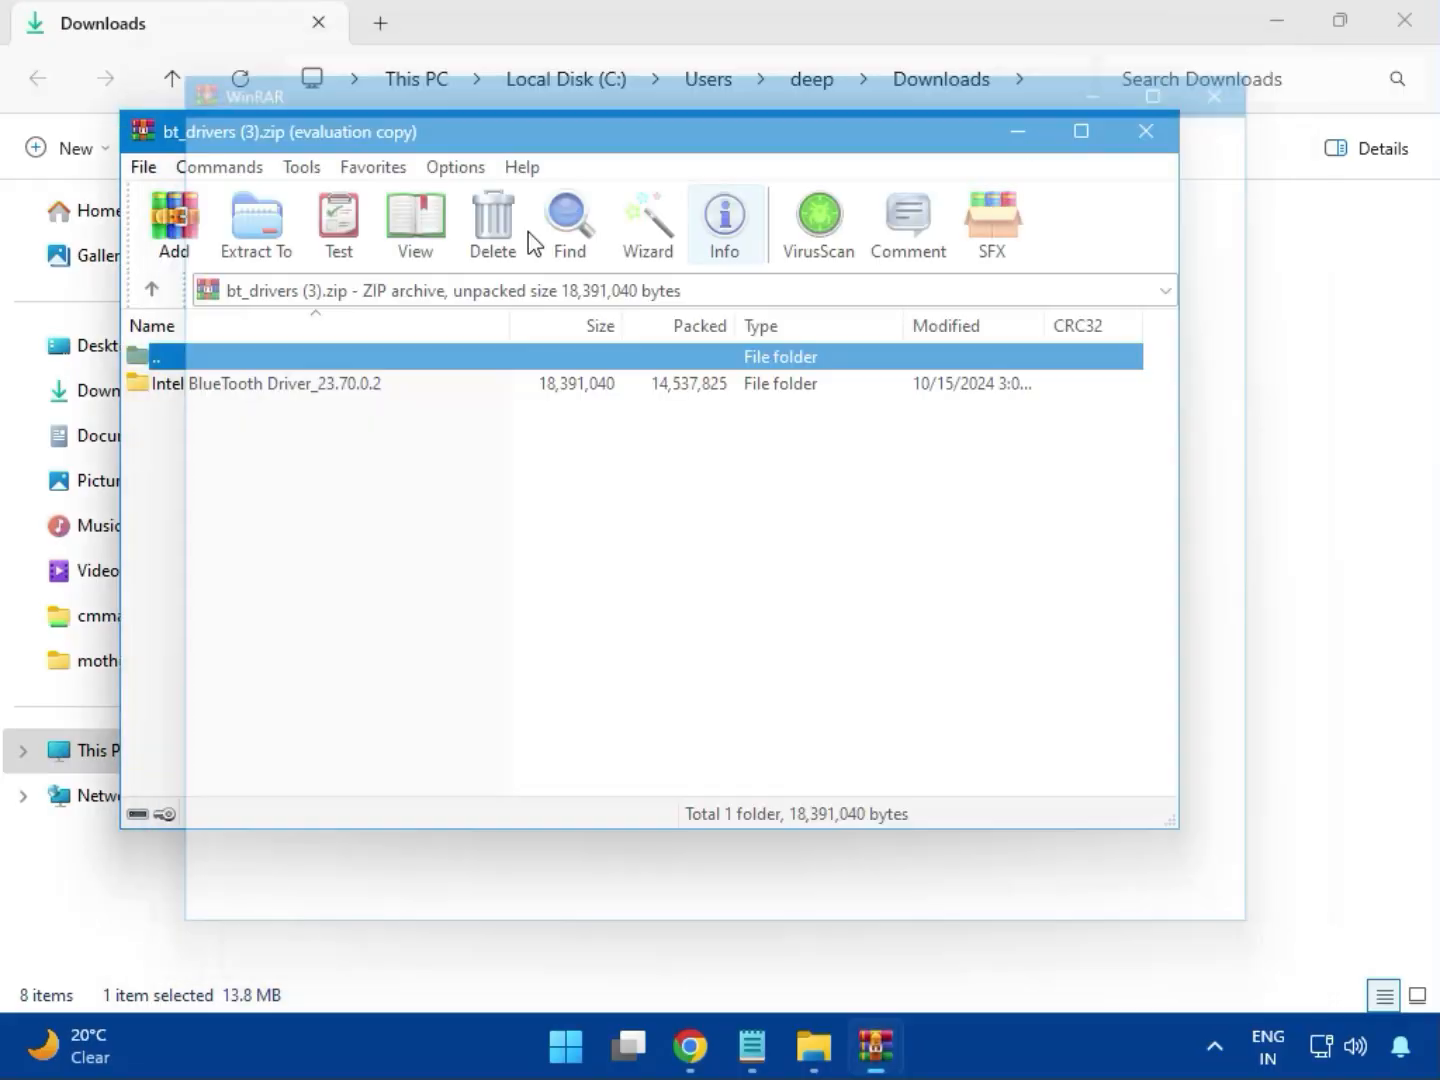
pyautogui.click(218, 399)
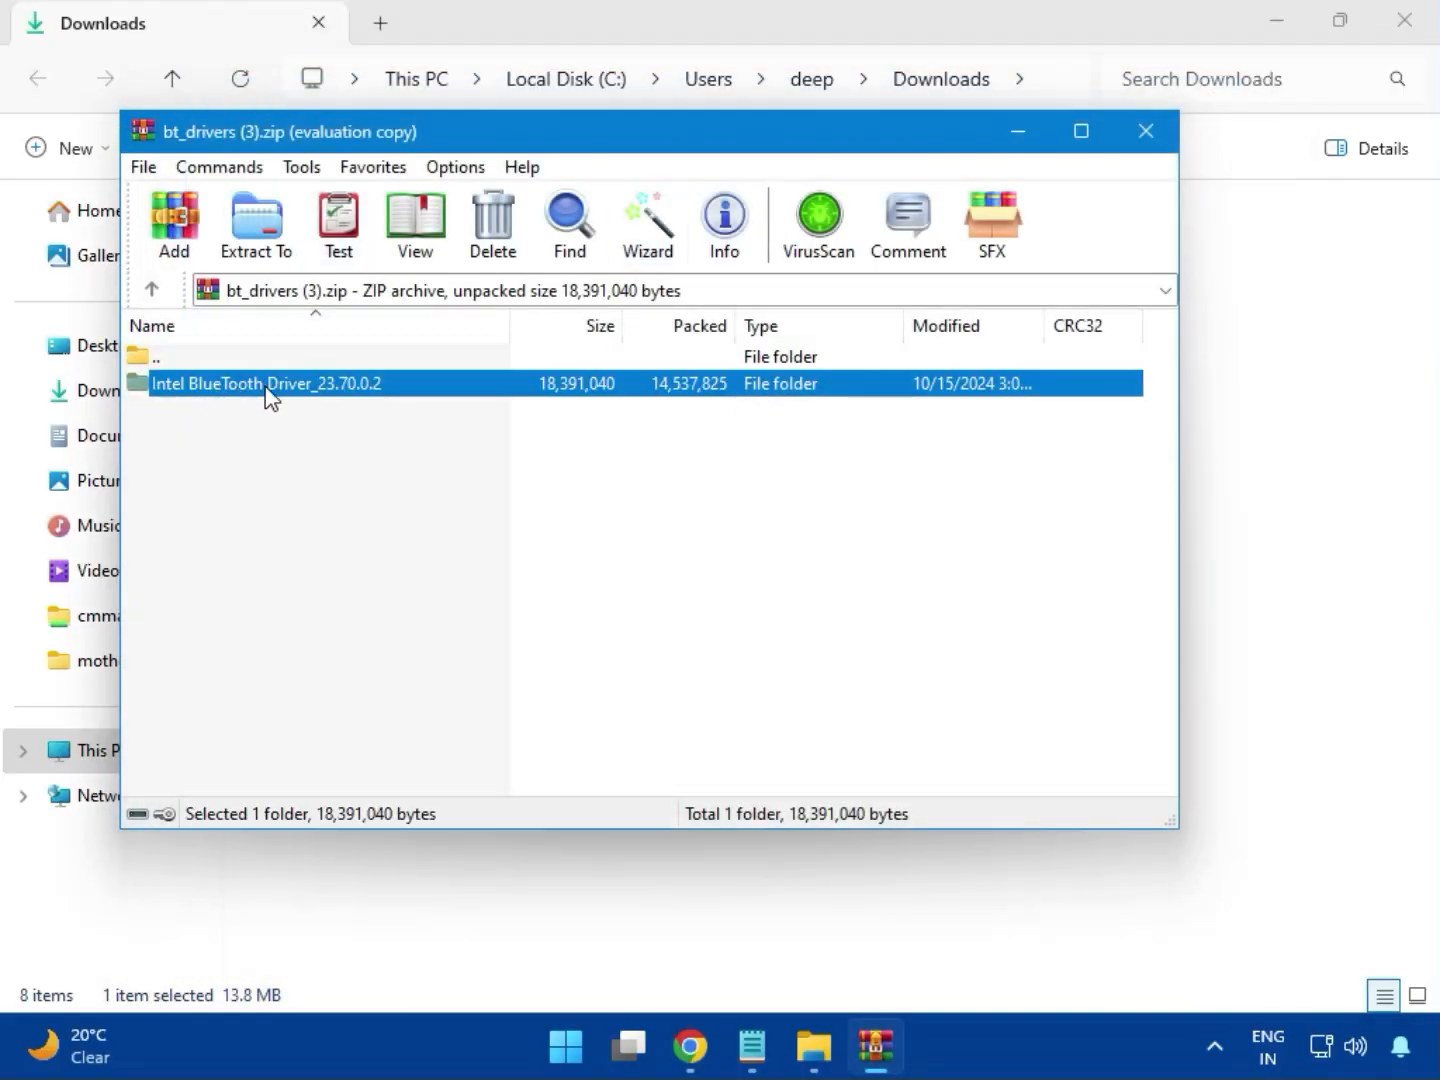
pyautogui.doubleClick(268, 398)
pyautogui.doubleClick(221, 383)
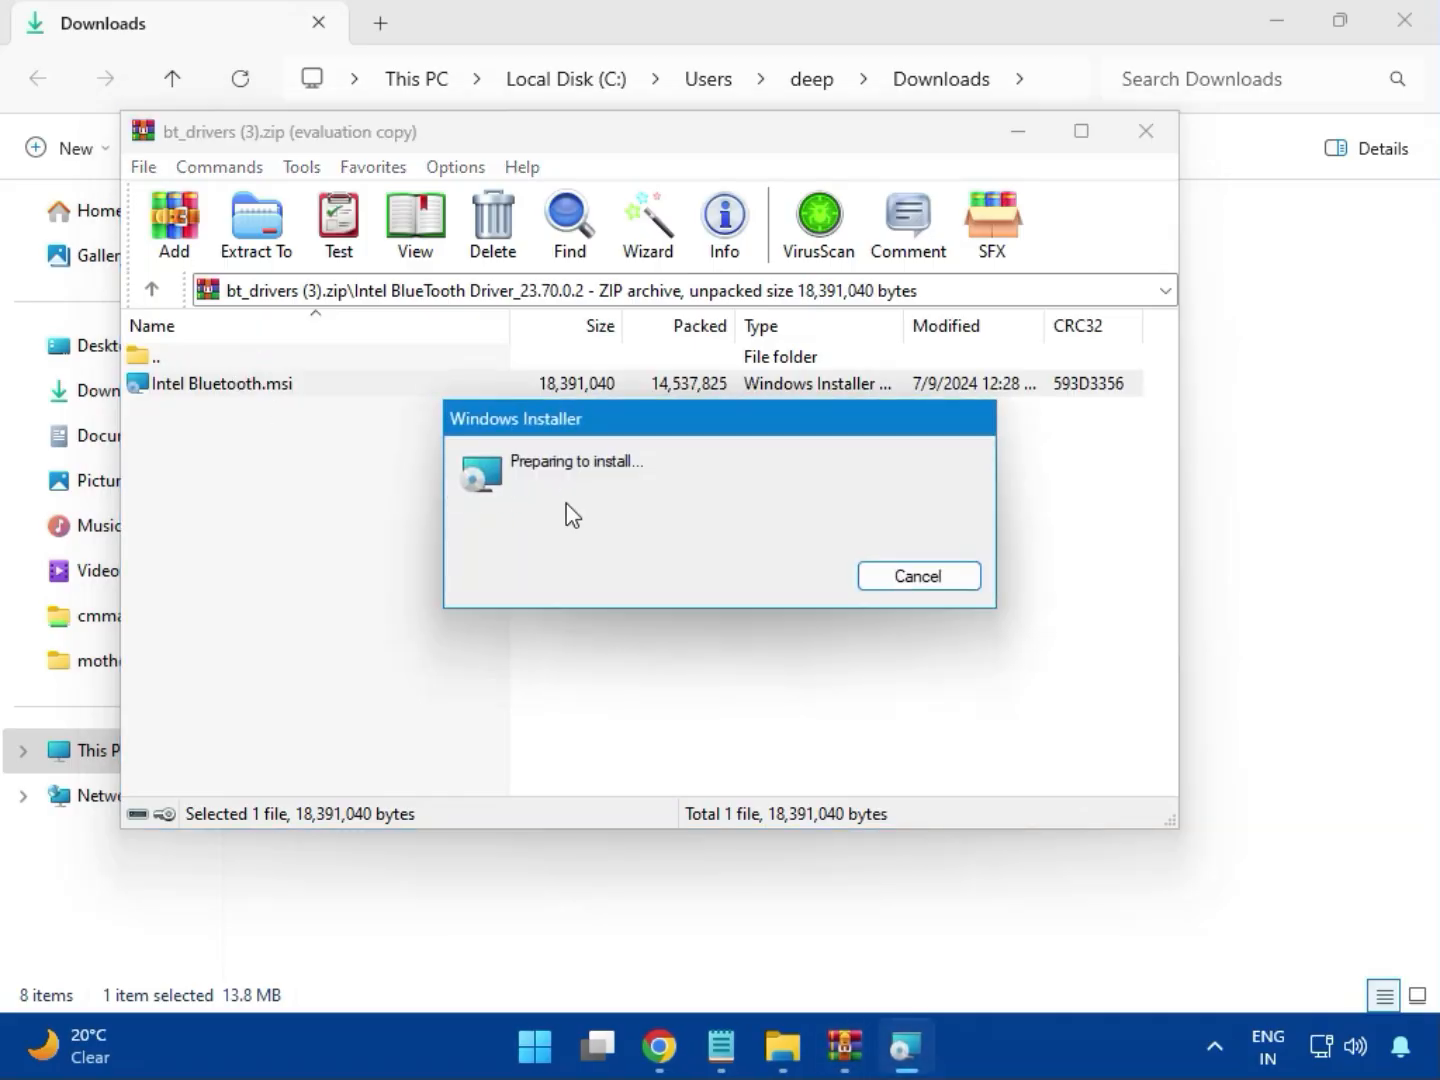
# Install Intel Wireless Bluetooth with the licence accepted, the Typical setup type and administrator permission, and close the wizard and the archive.
pyautogui.click(865, 739)
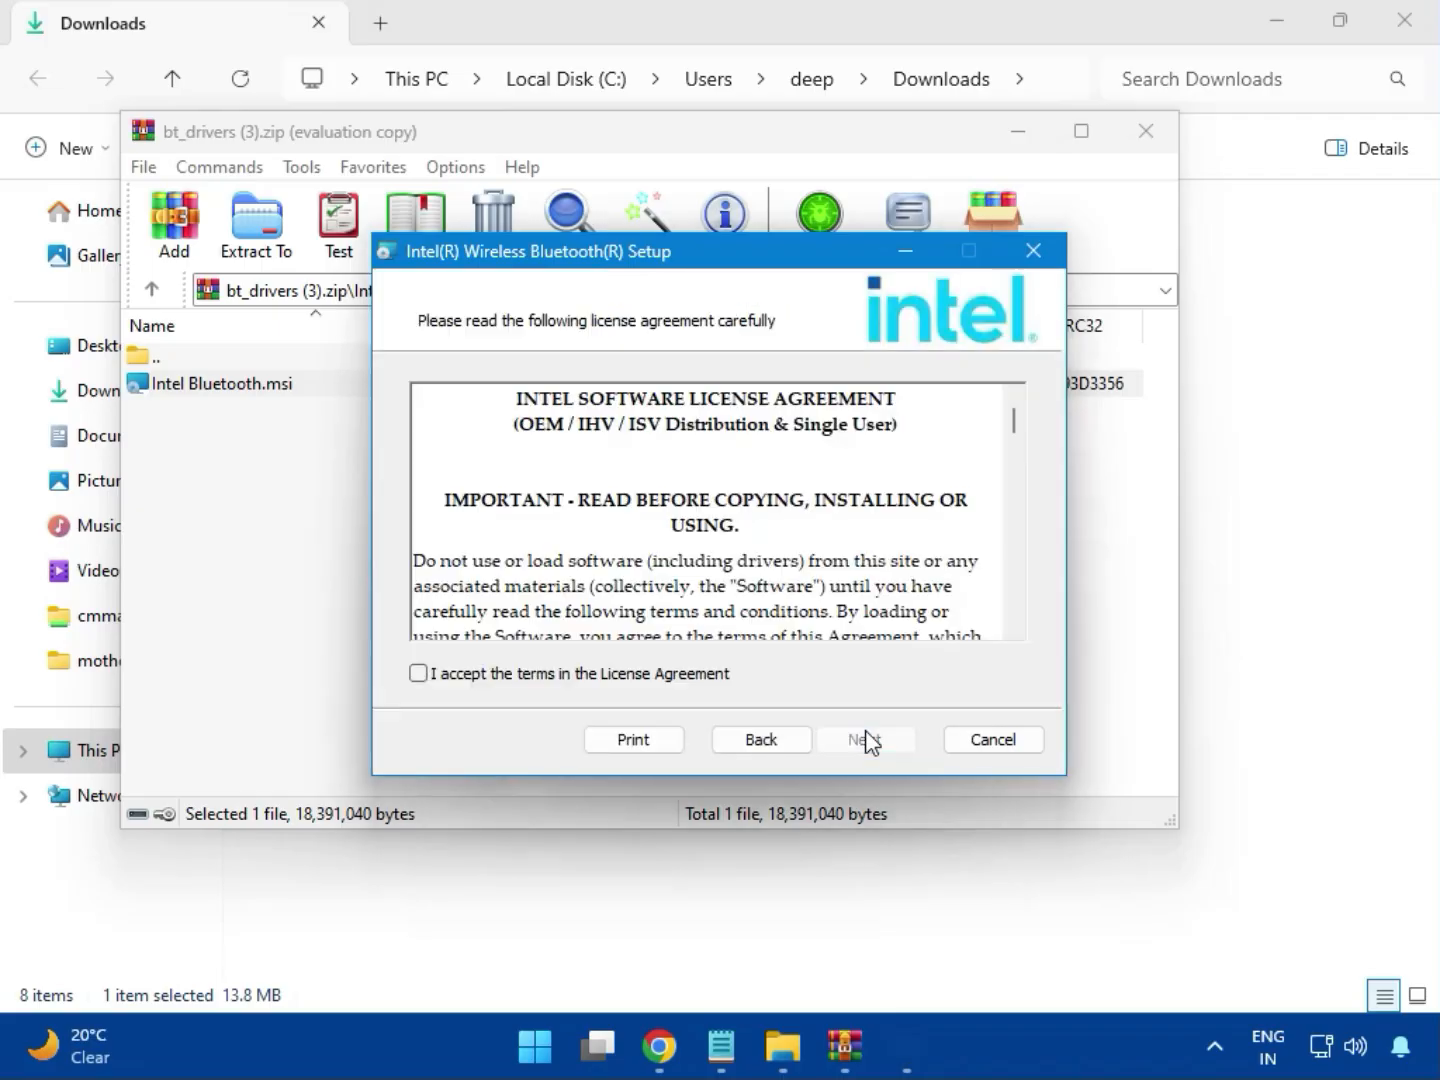
pyautogui.click(514, 683)
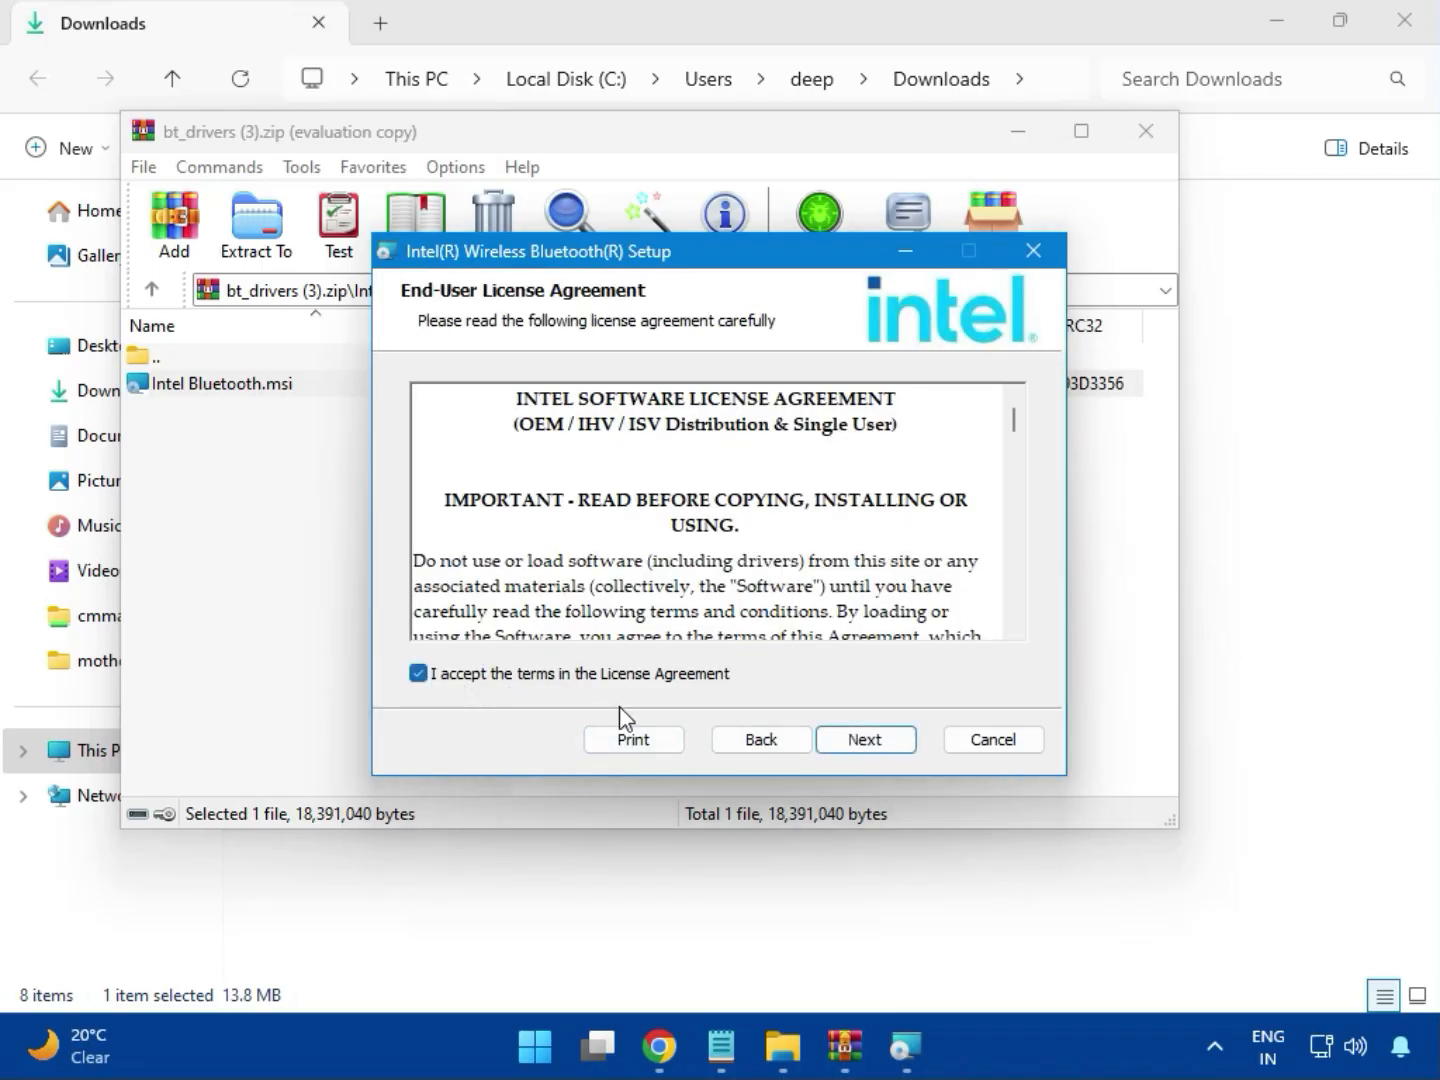
pyautogui.click(849, 742)
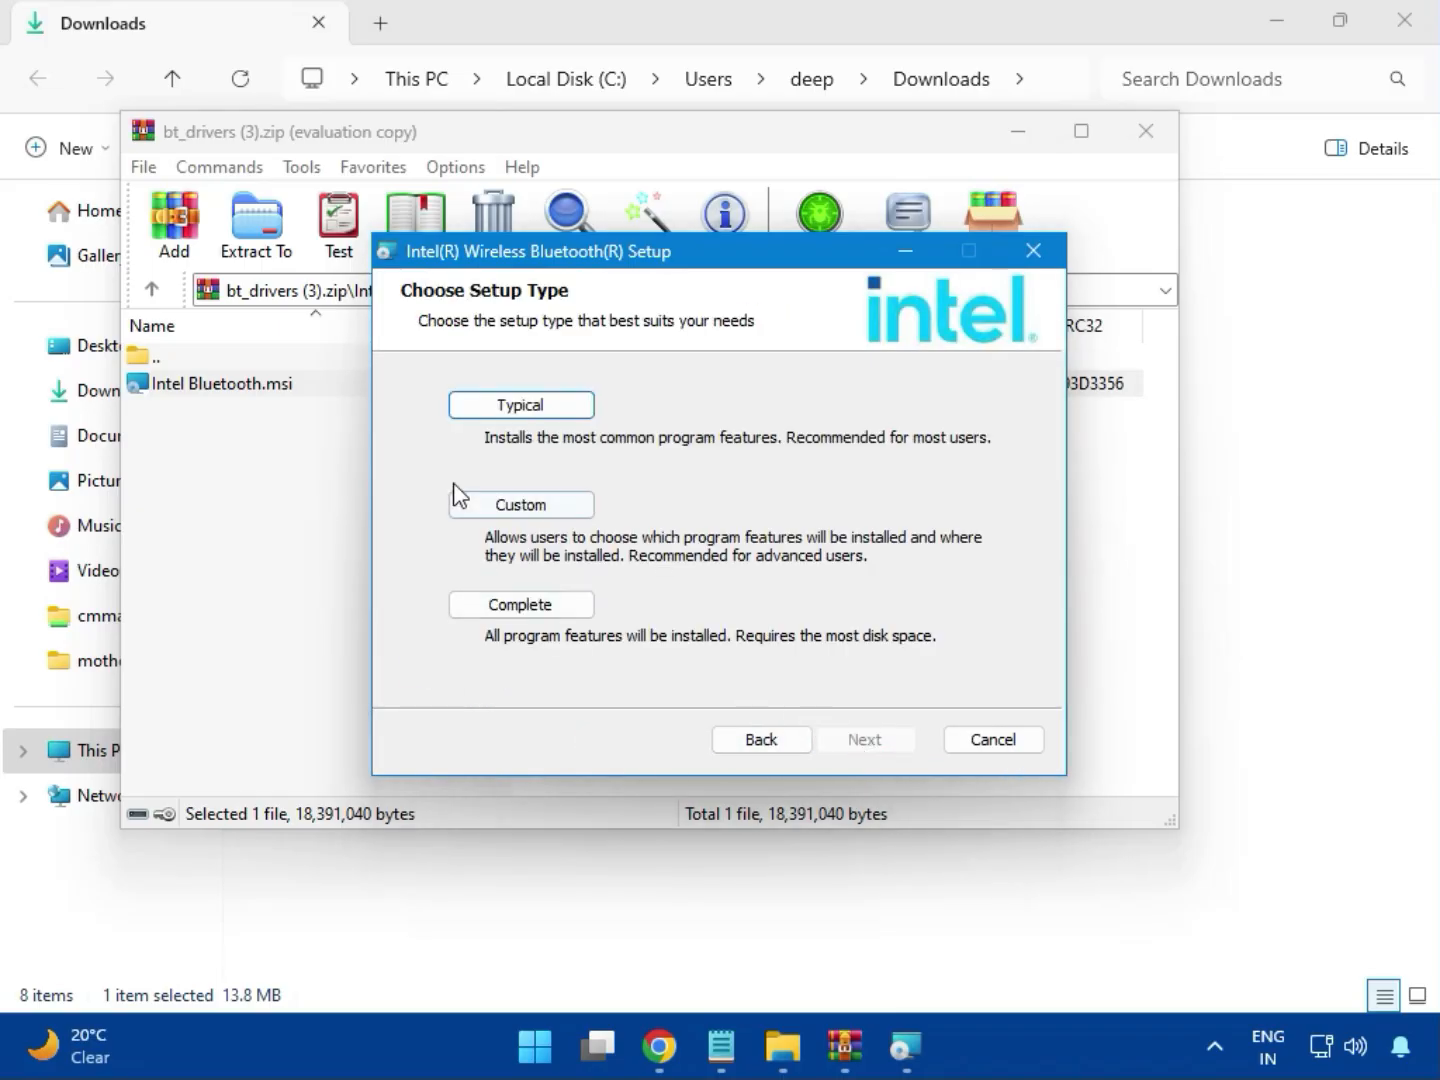
pyautogui.click(500, 407)
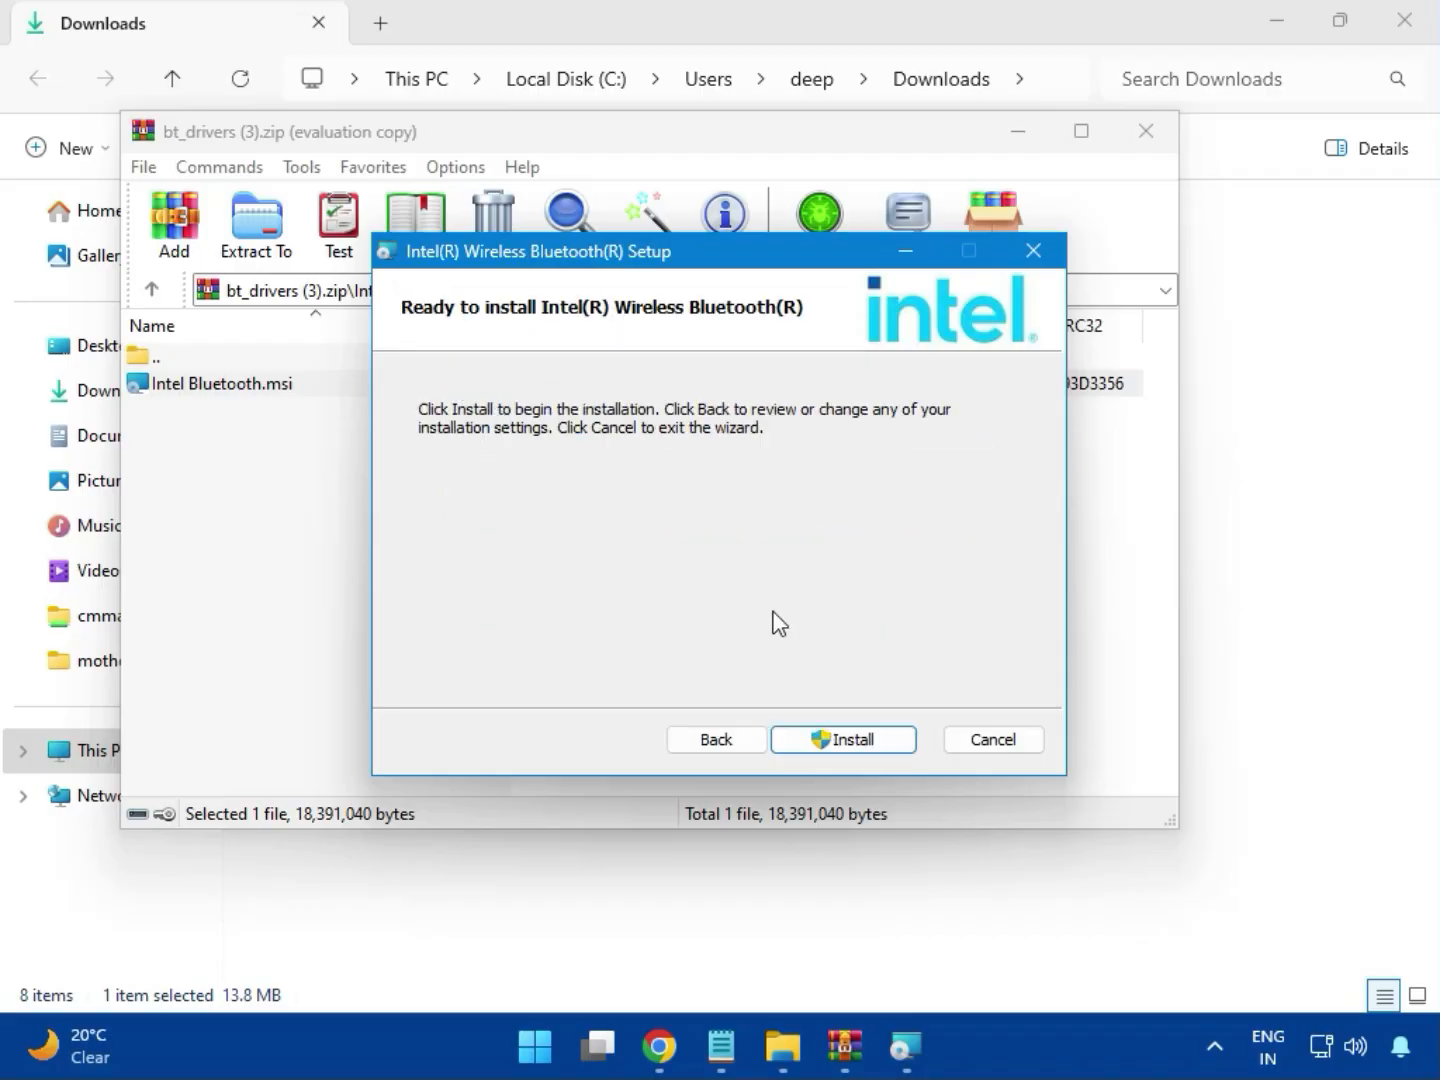
pyautogui.click(826, 739)
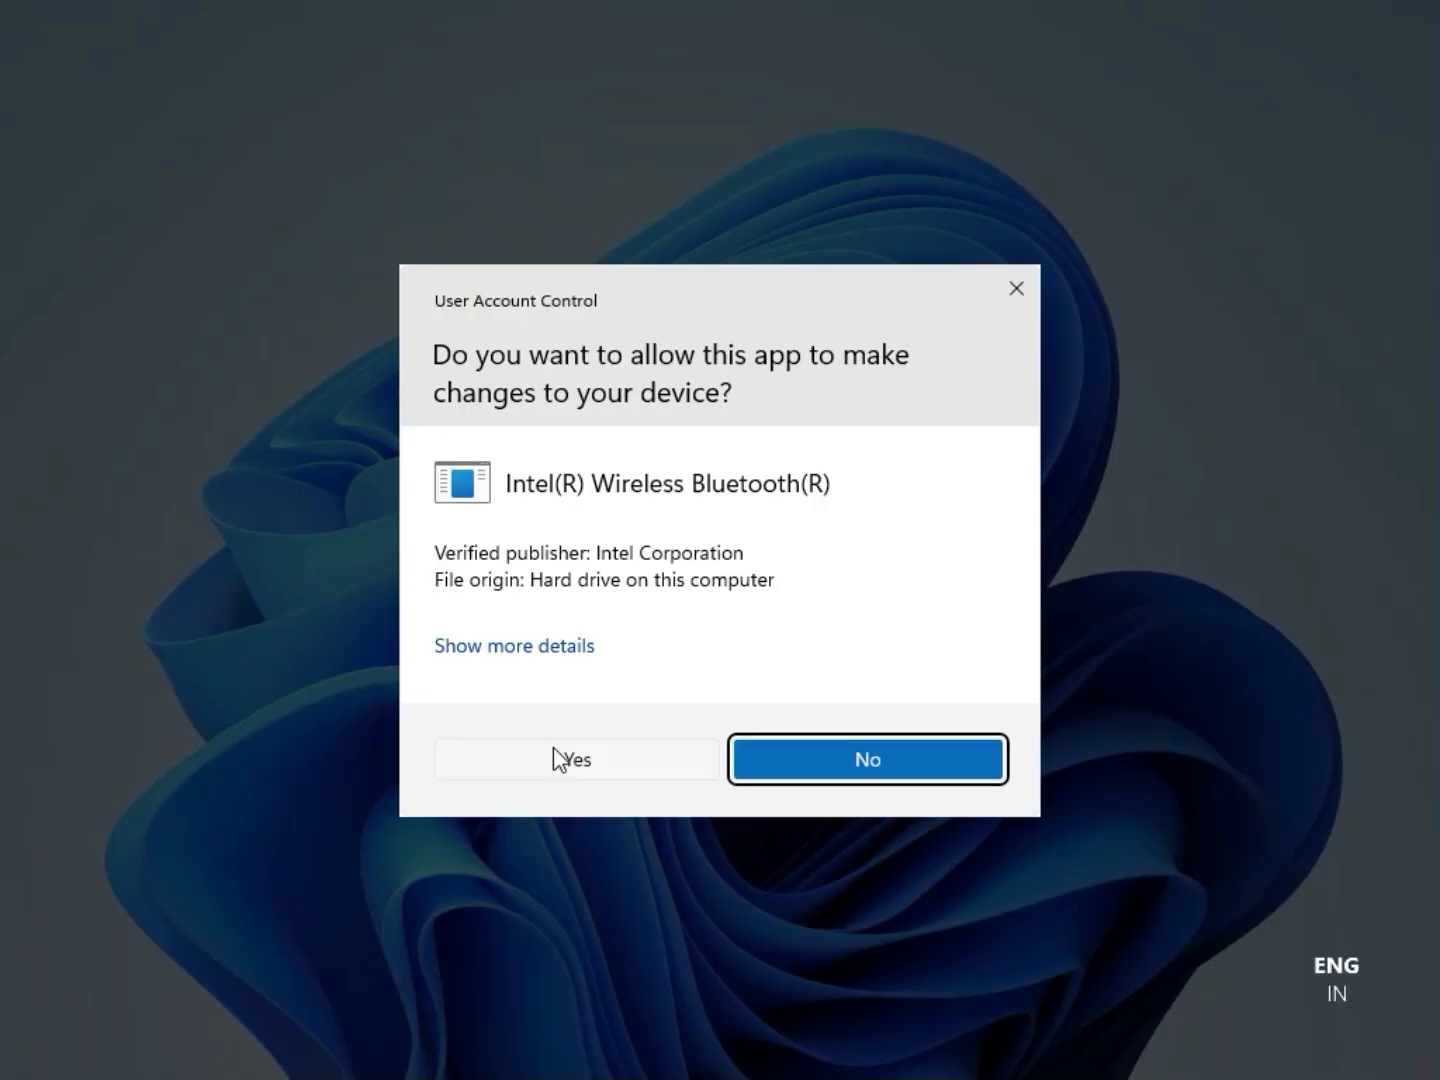
pyautogui.click(554, 747)
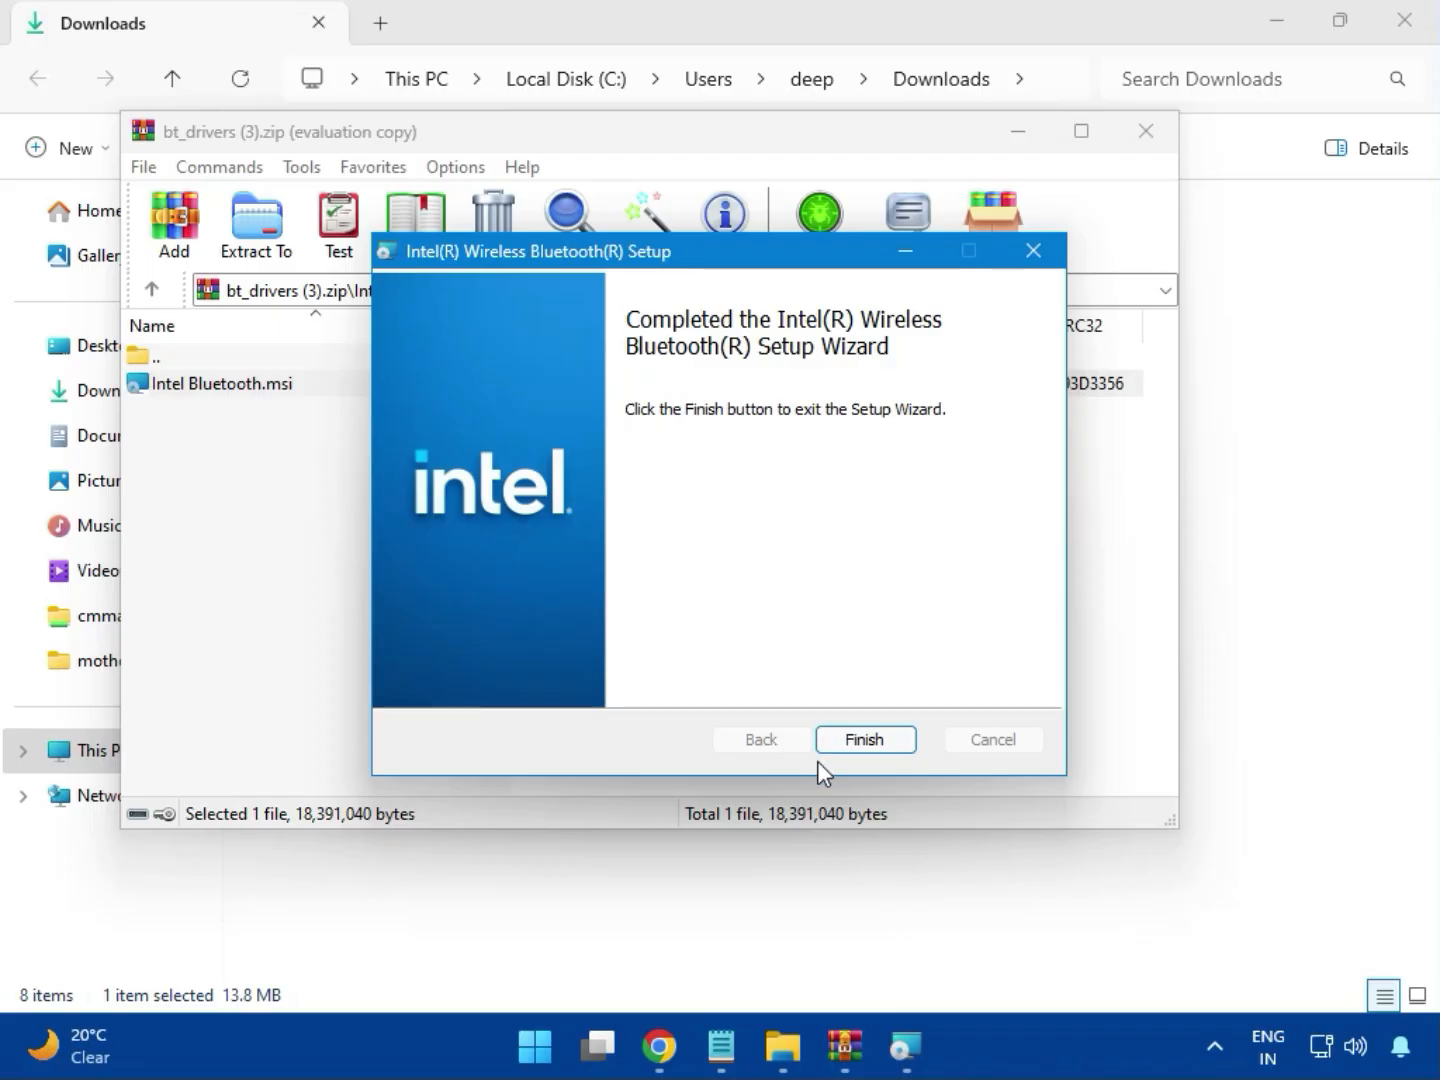
pyautogui.click(867, 740)
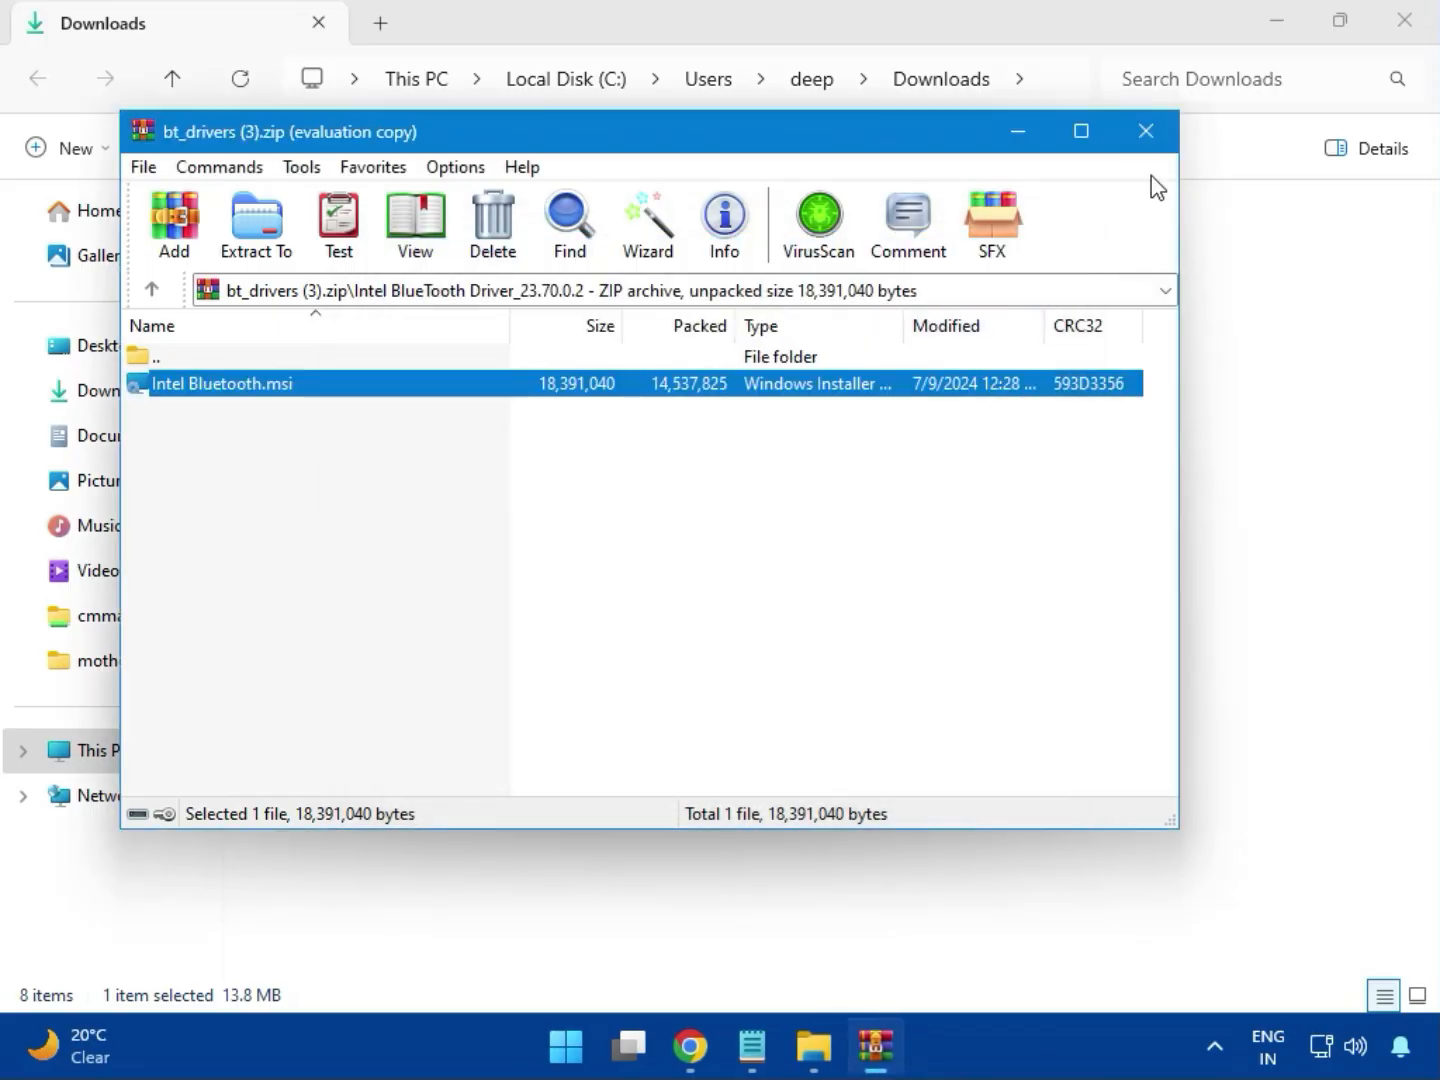
pyautogui.click(1150, 138)
# Open Intel_Network_inf_w11 (8).zip, dismiss the WinRAR pop-up, and run MSI SetupDrv64.exe from the W11 folder.
pyautogui.click(376, 373)
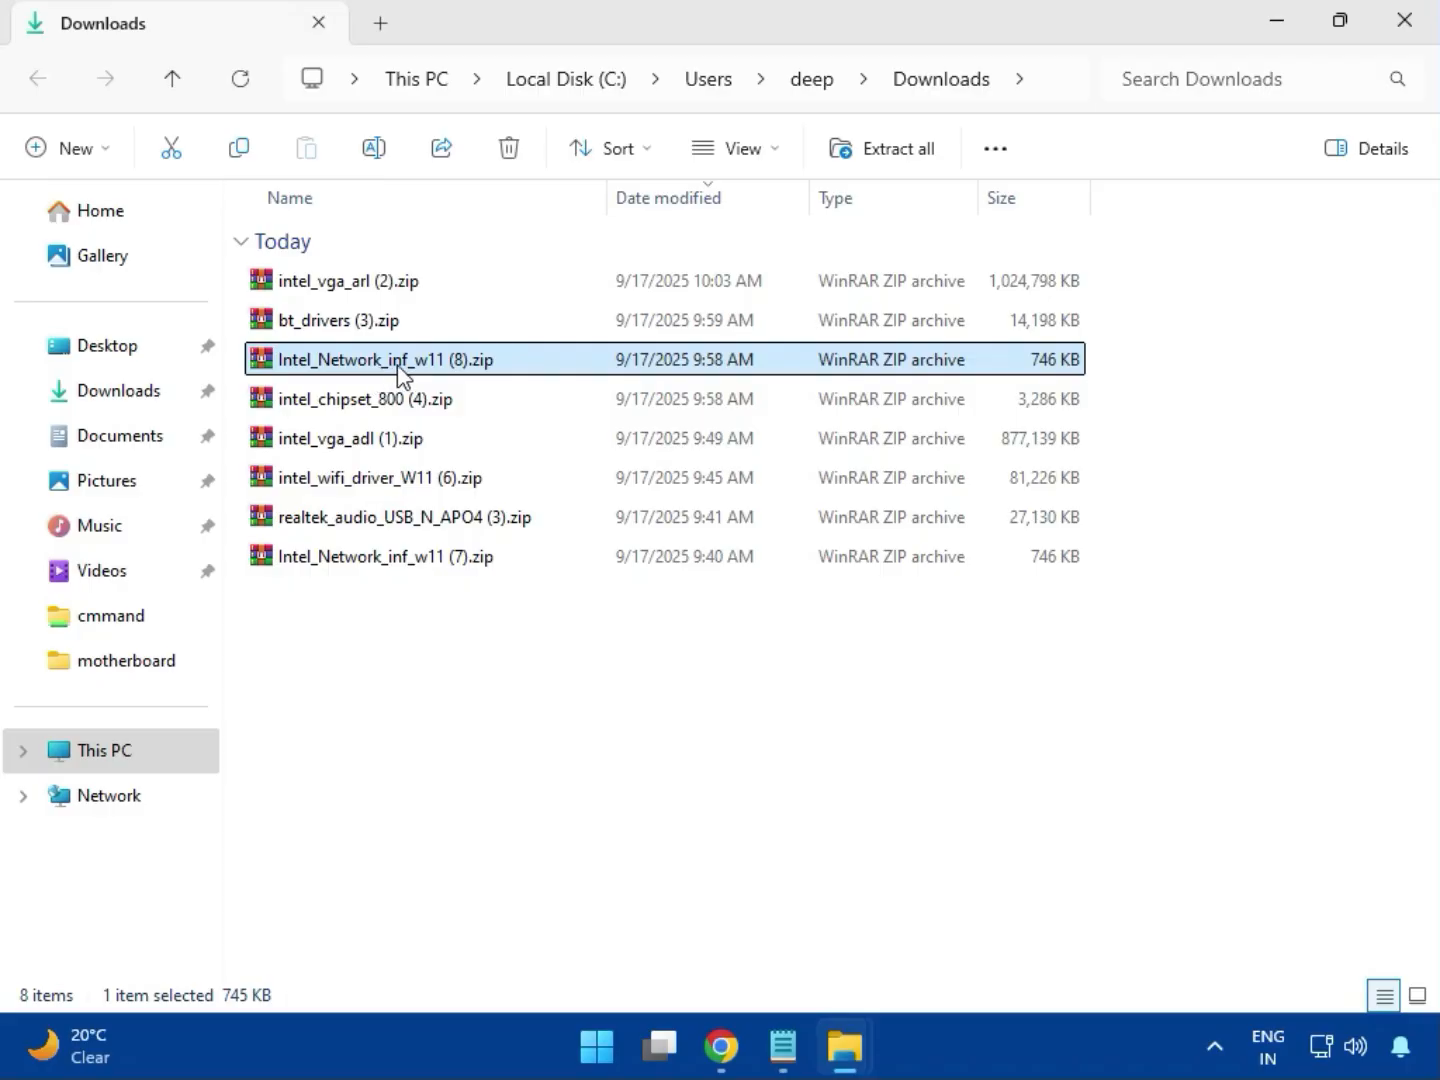
pyautogui.doubleClick(398, 372)
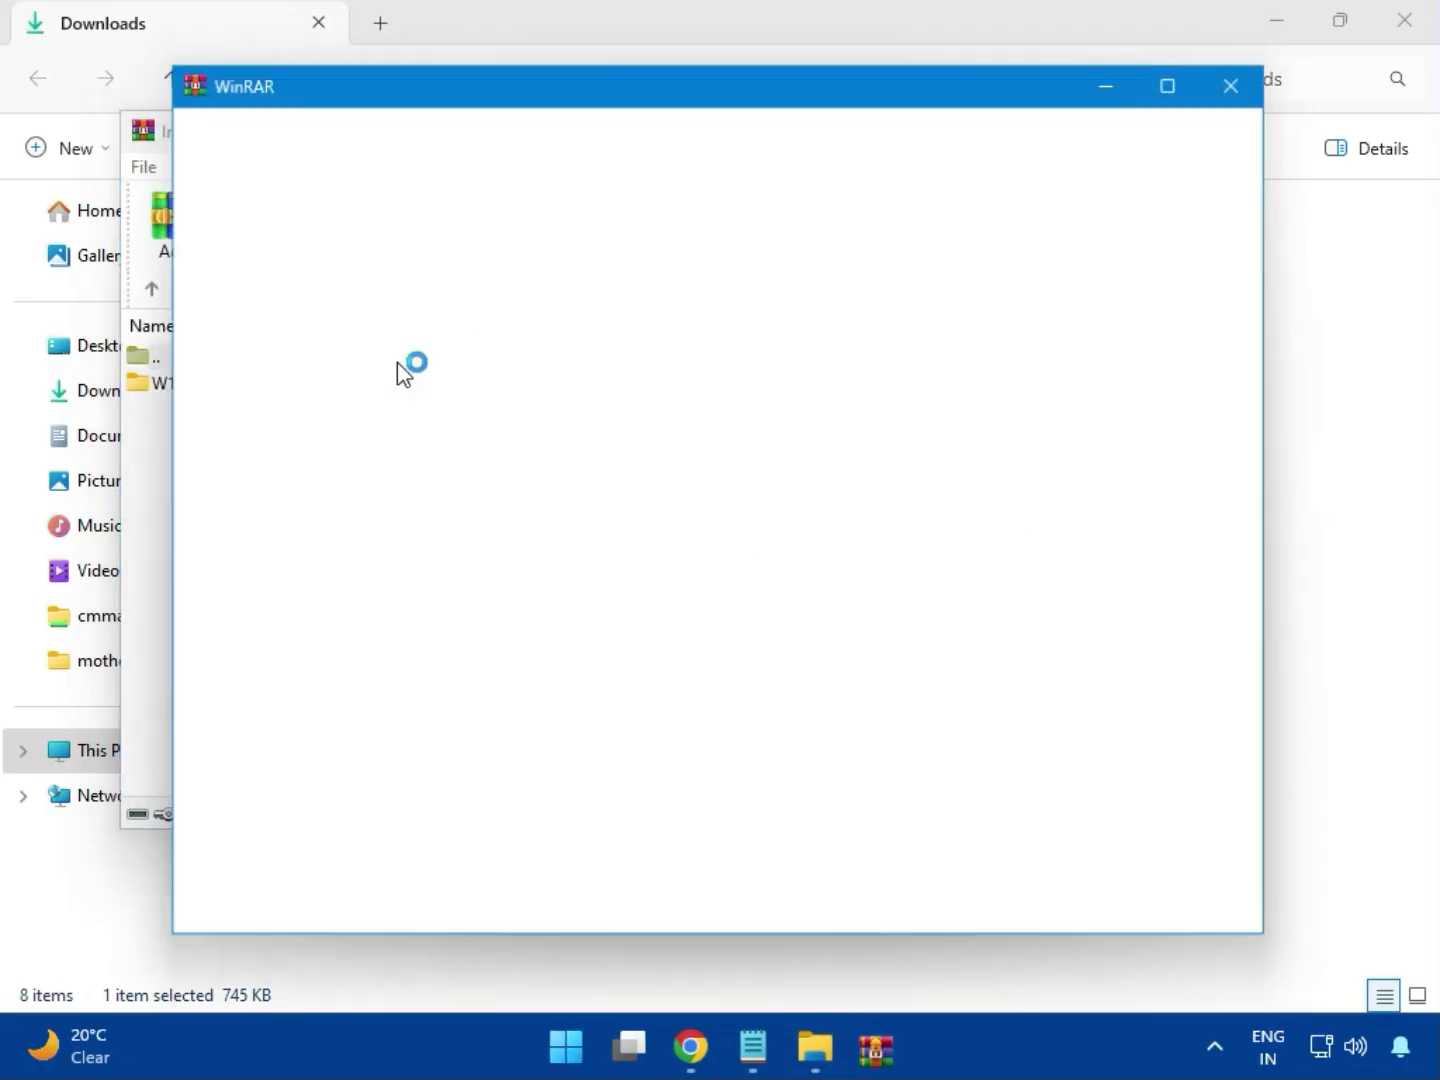
pyautogui.click(1243, 80)
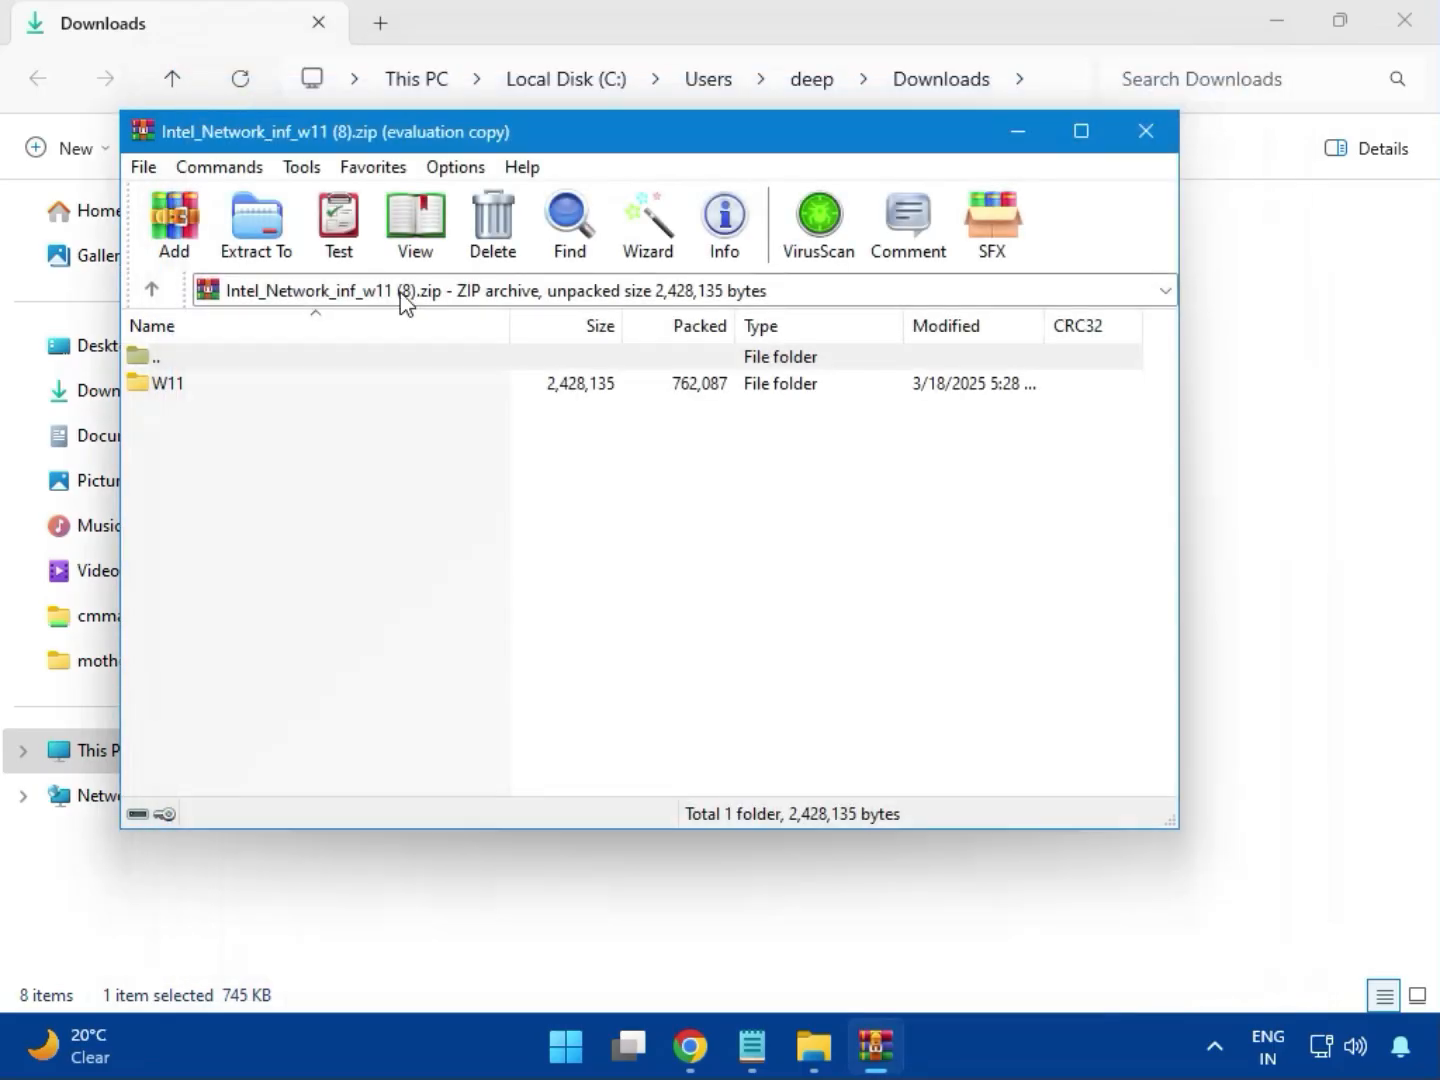
pyautogui.click(170, 384)
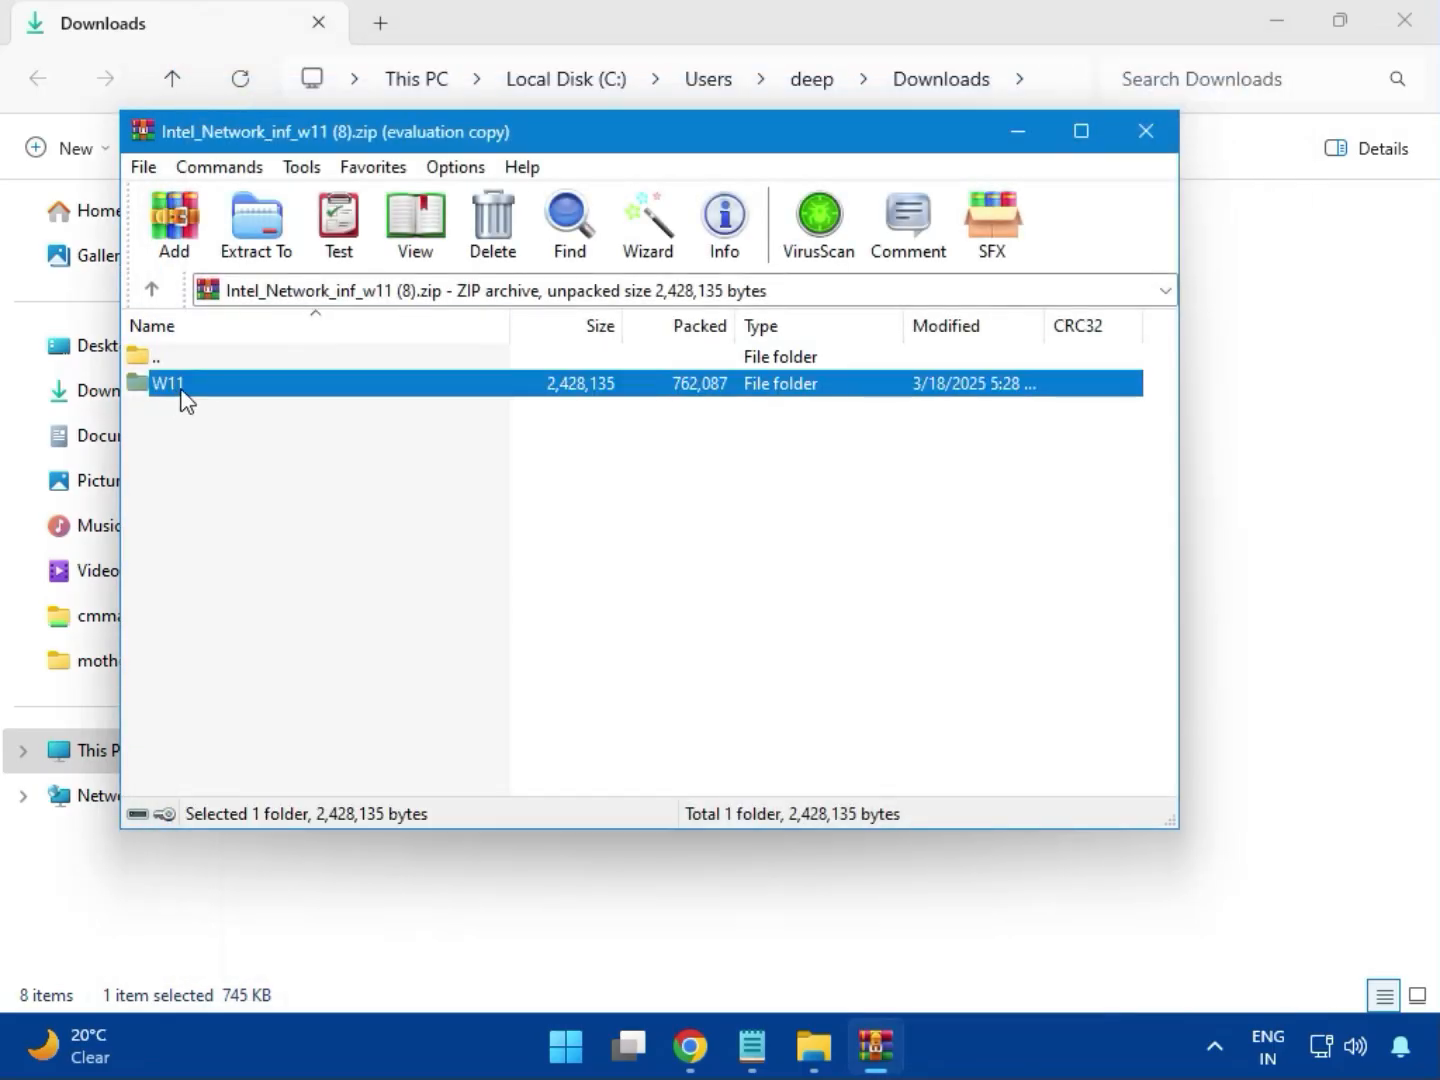
pyautogui.doubleClick(170, 385)
pyautogui.doubleClick(267, 495)
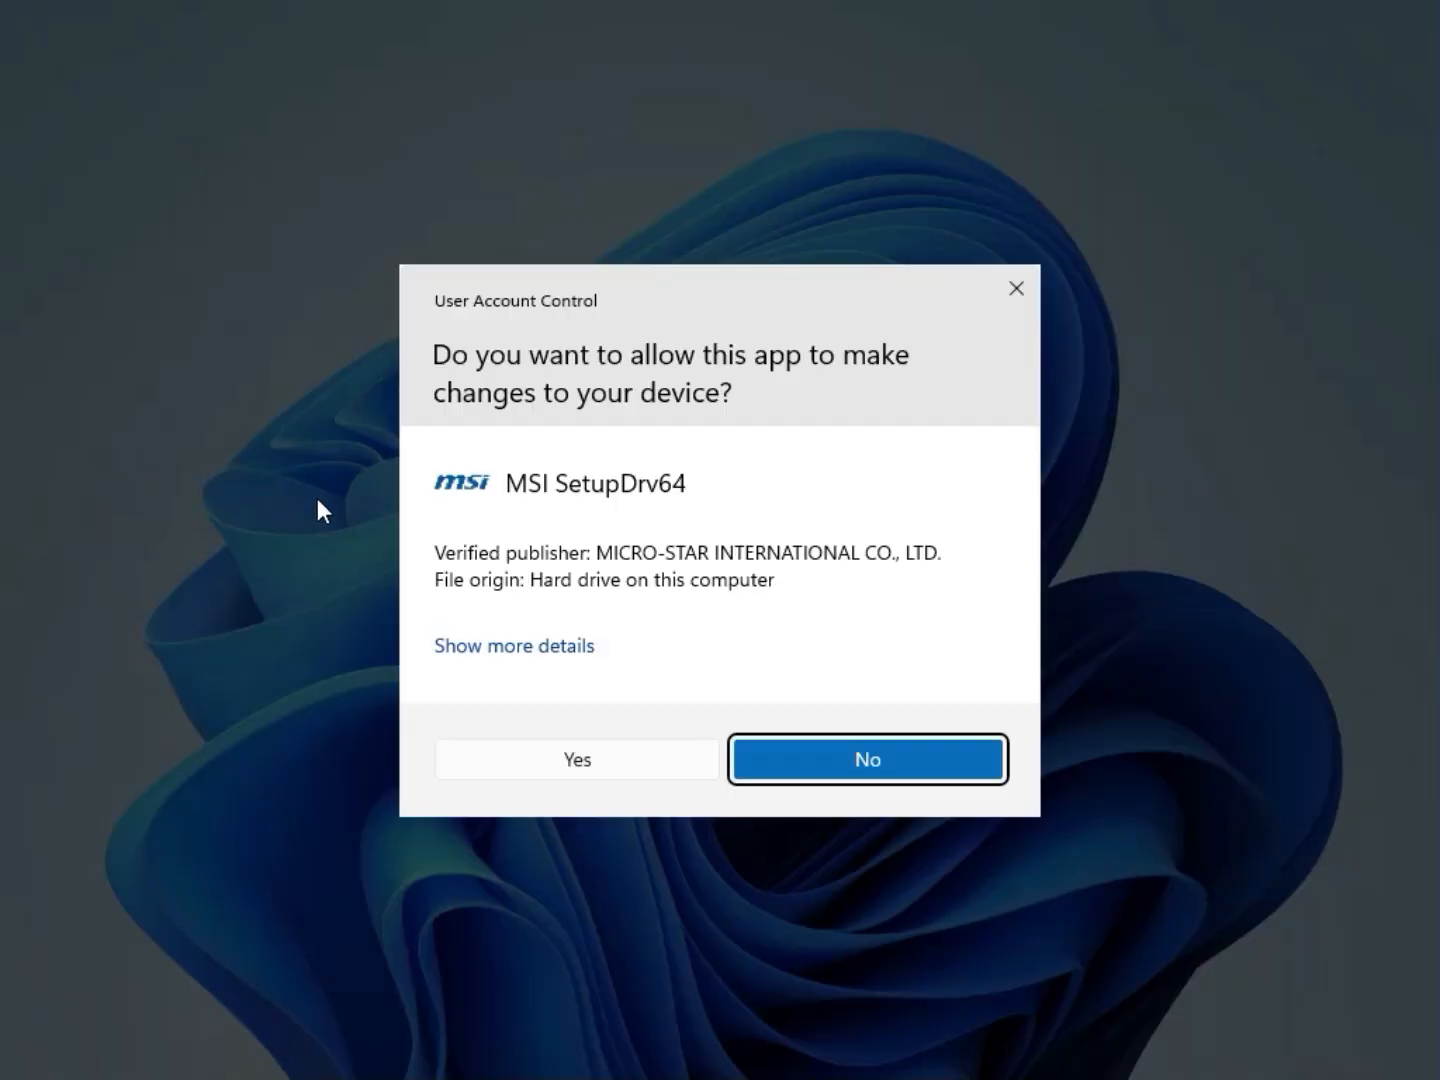
# Try to set up the network driver by granting MSI SetupDrv64 administrator permission, and close the installer and the archive.
pyautogui.click(537, 756)
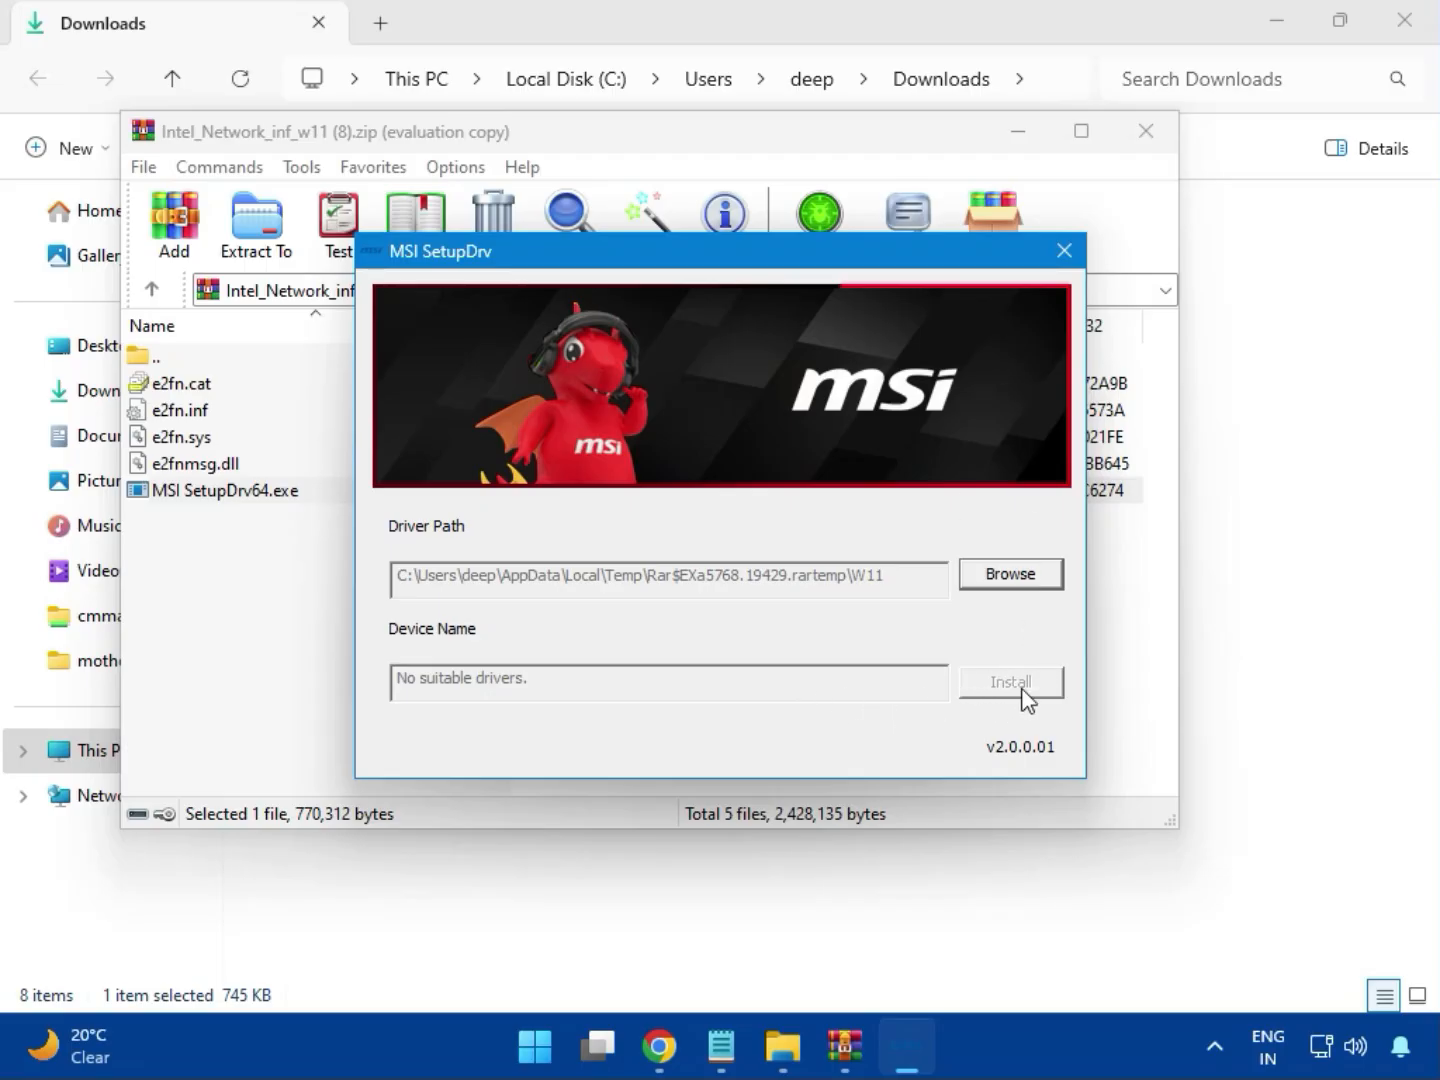
pyautogui.click(1064, 251)
pyautogui.click(1146, 152)
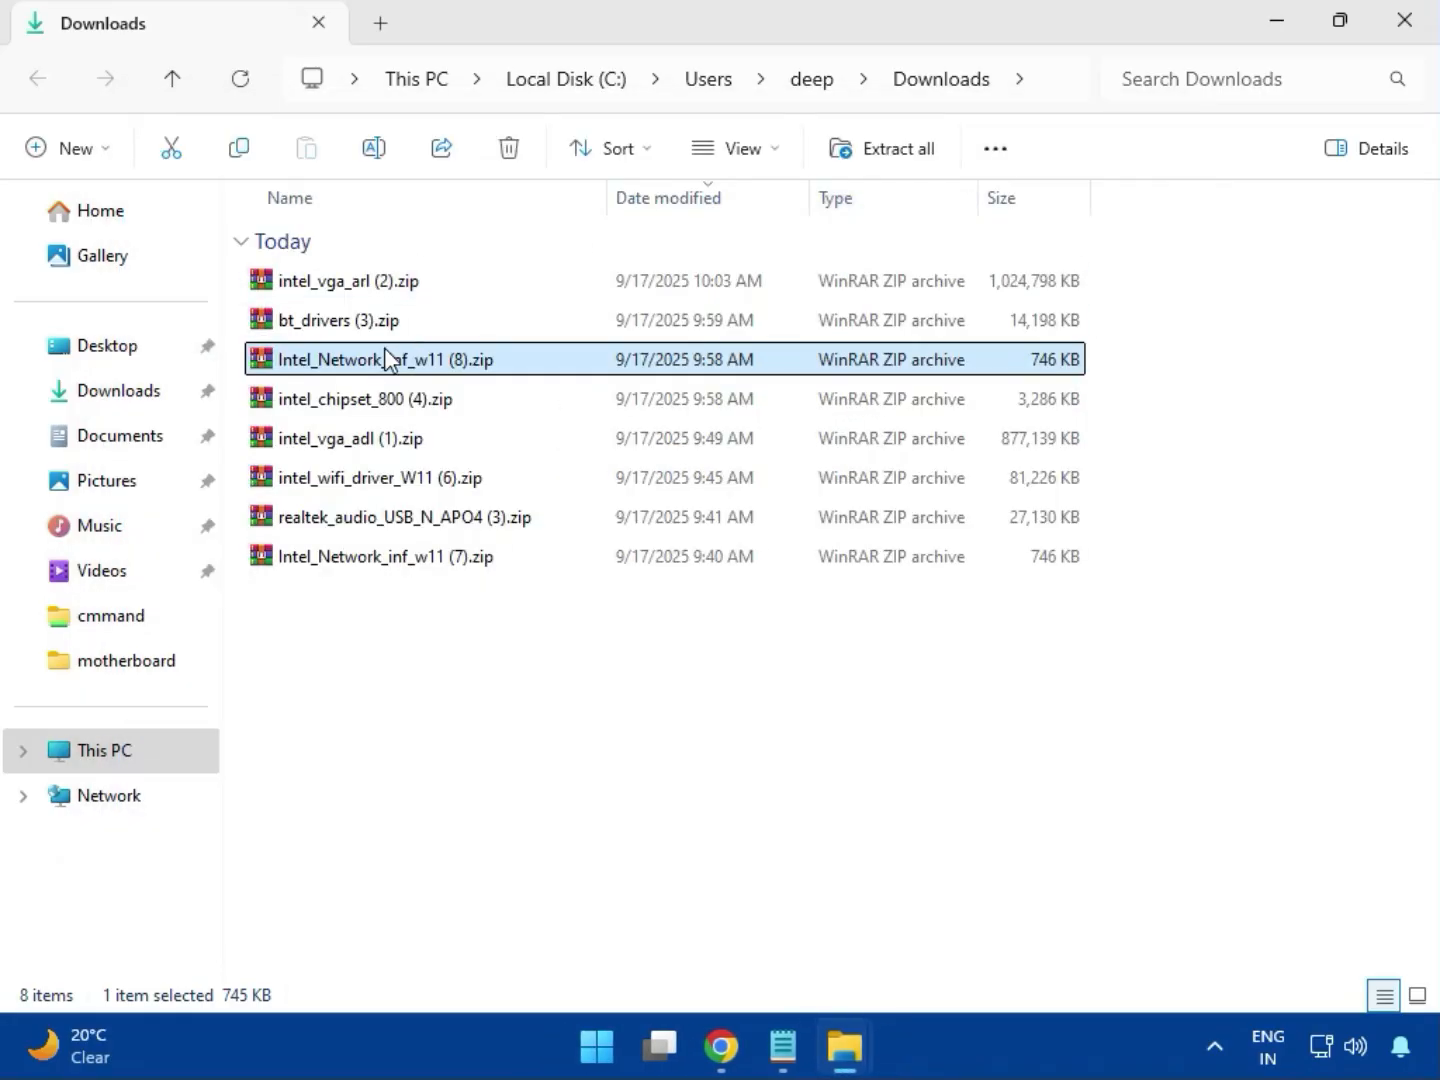
# Open intel_chipset_800 (4).zip, dismiss the WinRAR licence reminder, and run SetupChipset.exe from the Intel Chipset Driver_10.1.20062.8627 folder.
pyautogui.click(337, 404)
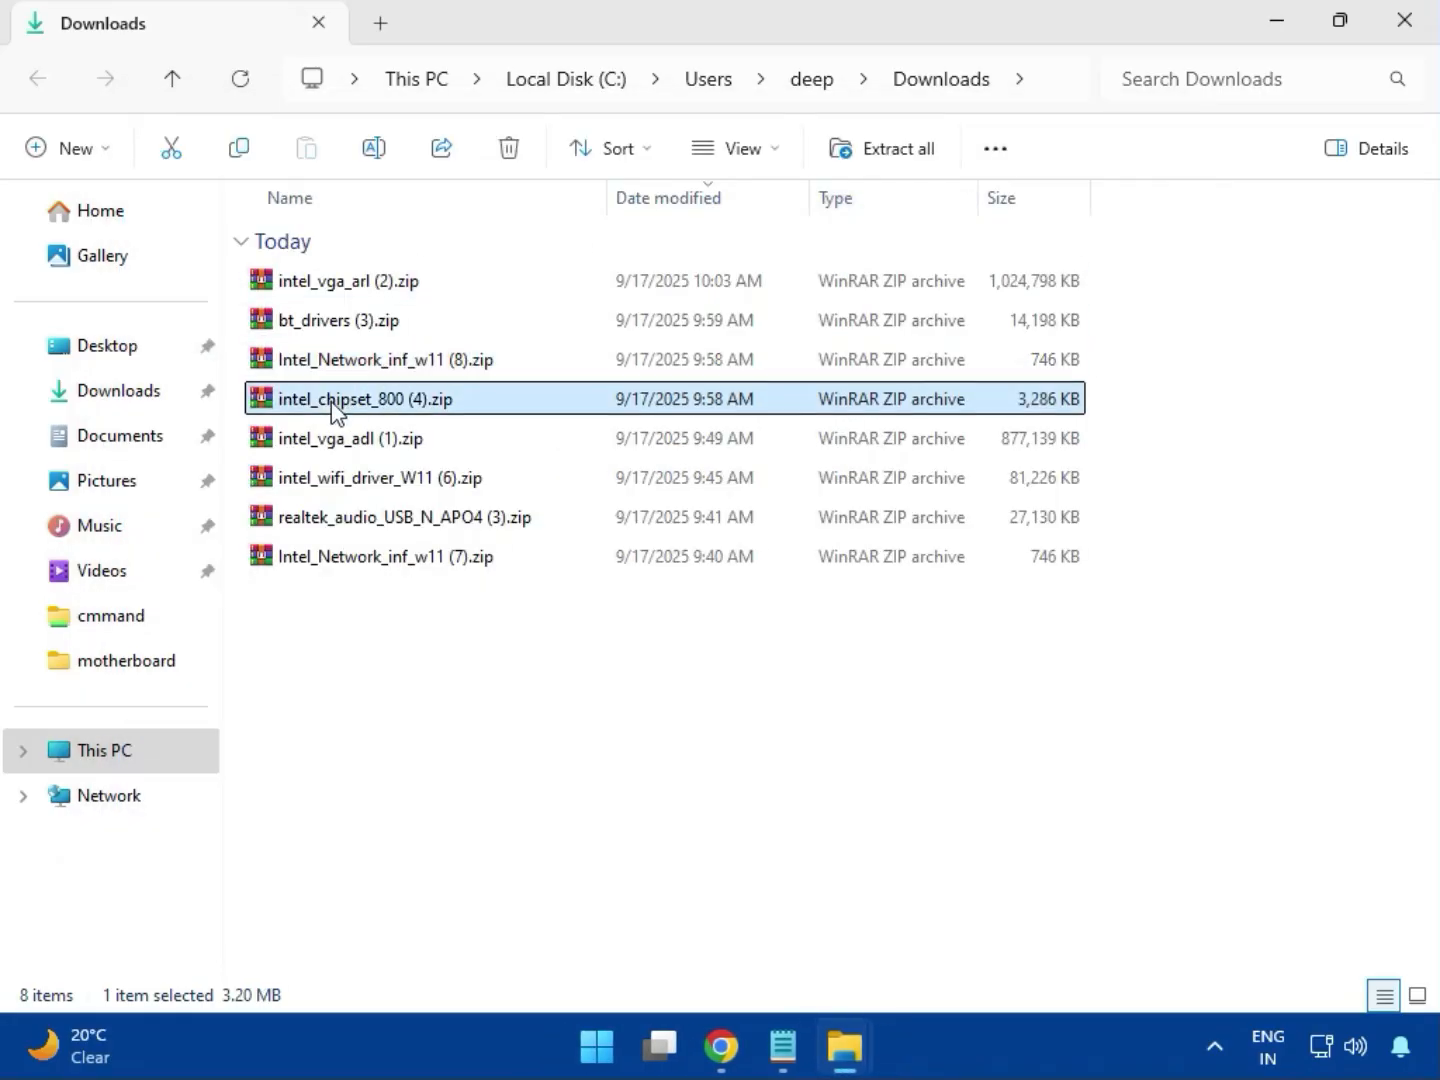
pyautogui.doubleClick(408, 402)
pyautogui.click(203, 397)
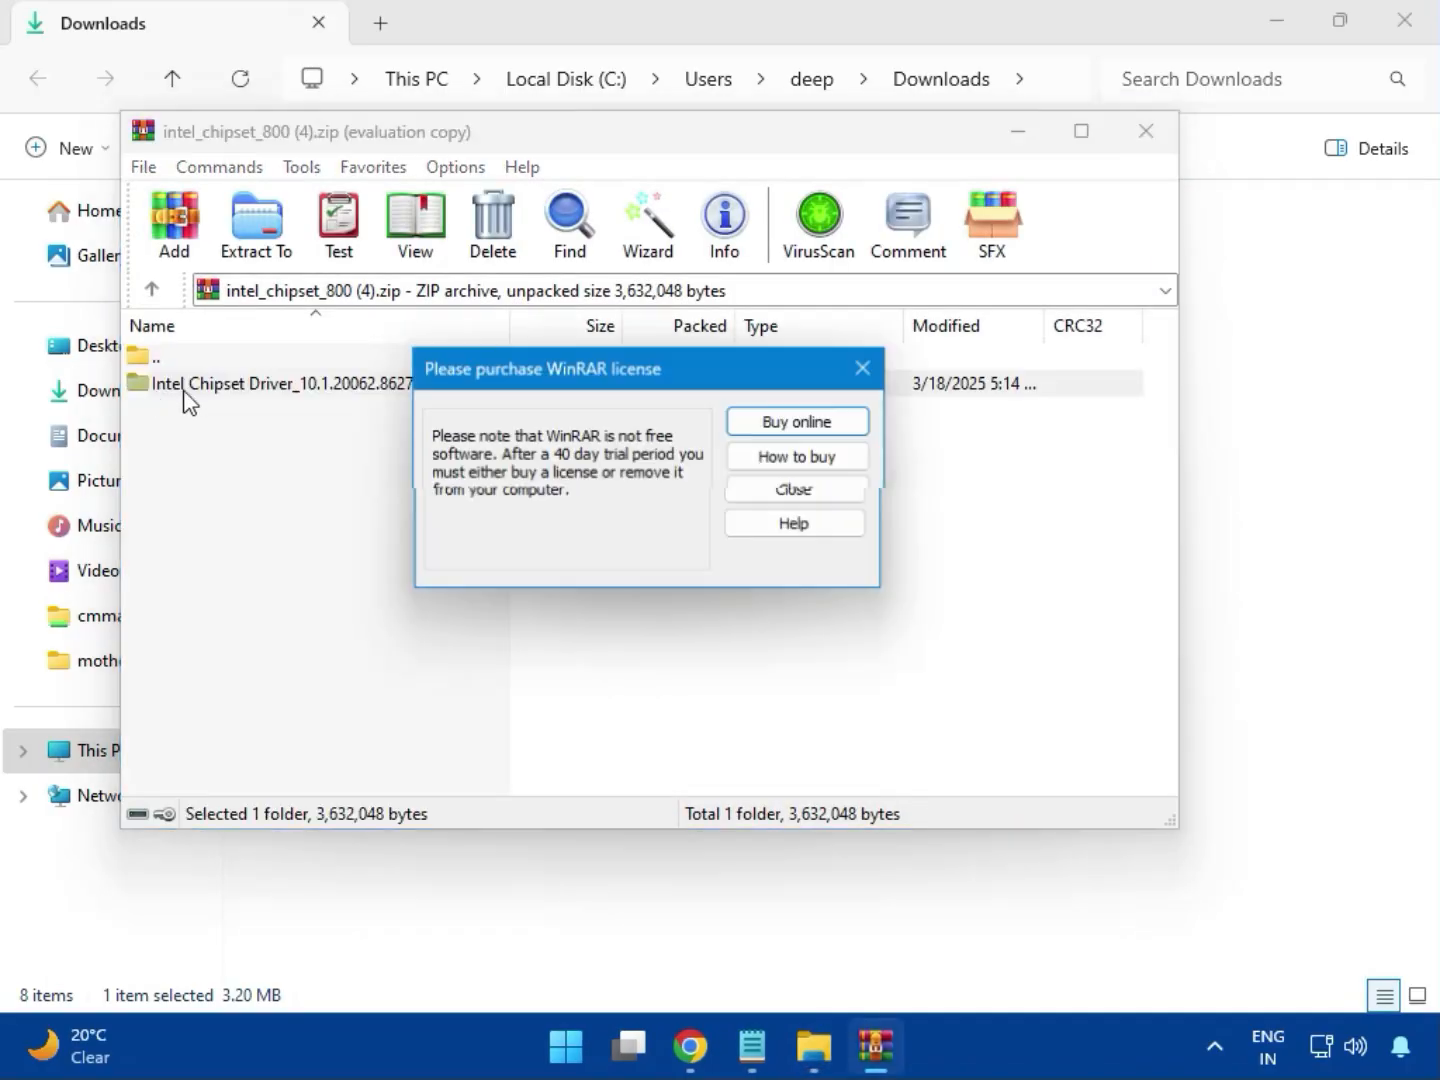
pyautogui.click(865, 369)
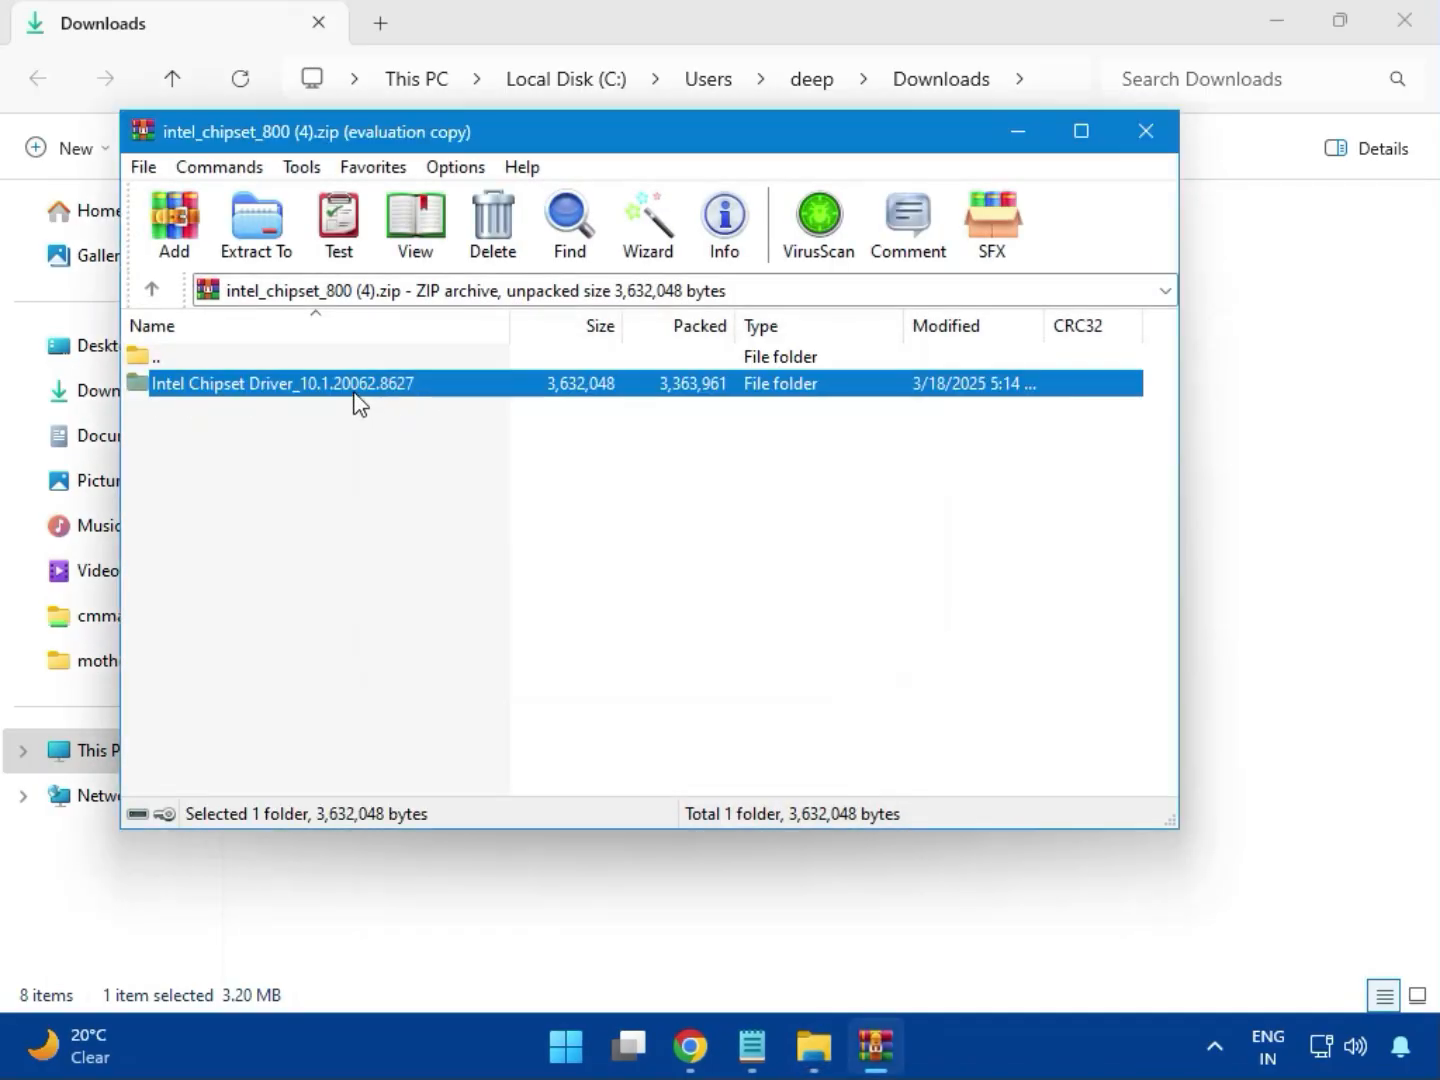
pyautogui.doubleClick(352, 389)
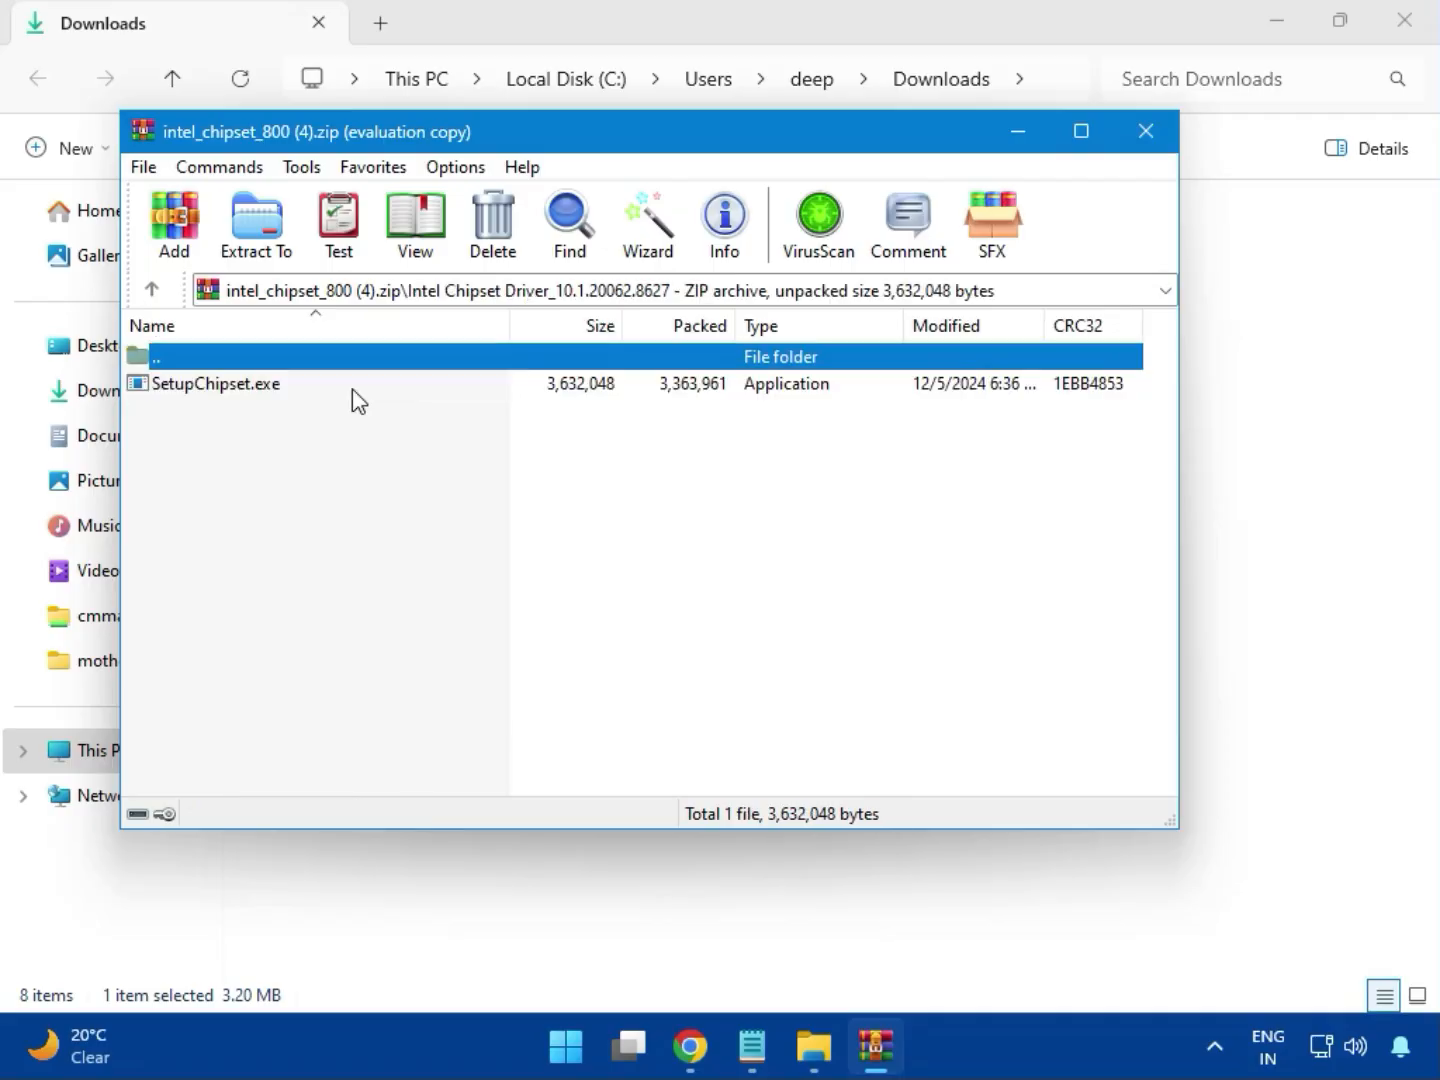
pyautogui.doubleClick(230, 390)
pyautogui.doubleClick(231, 392)
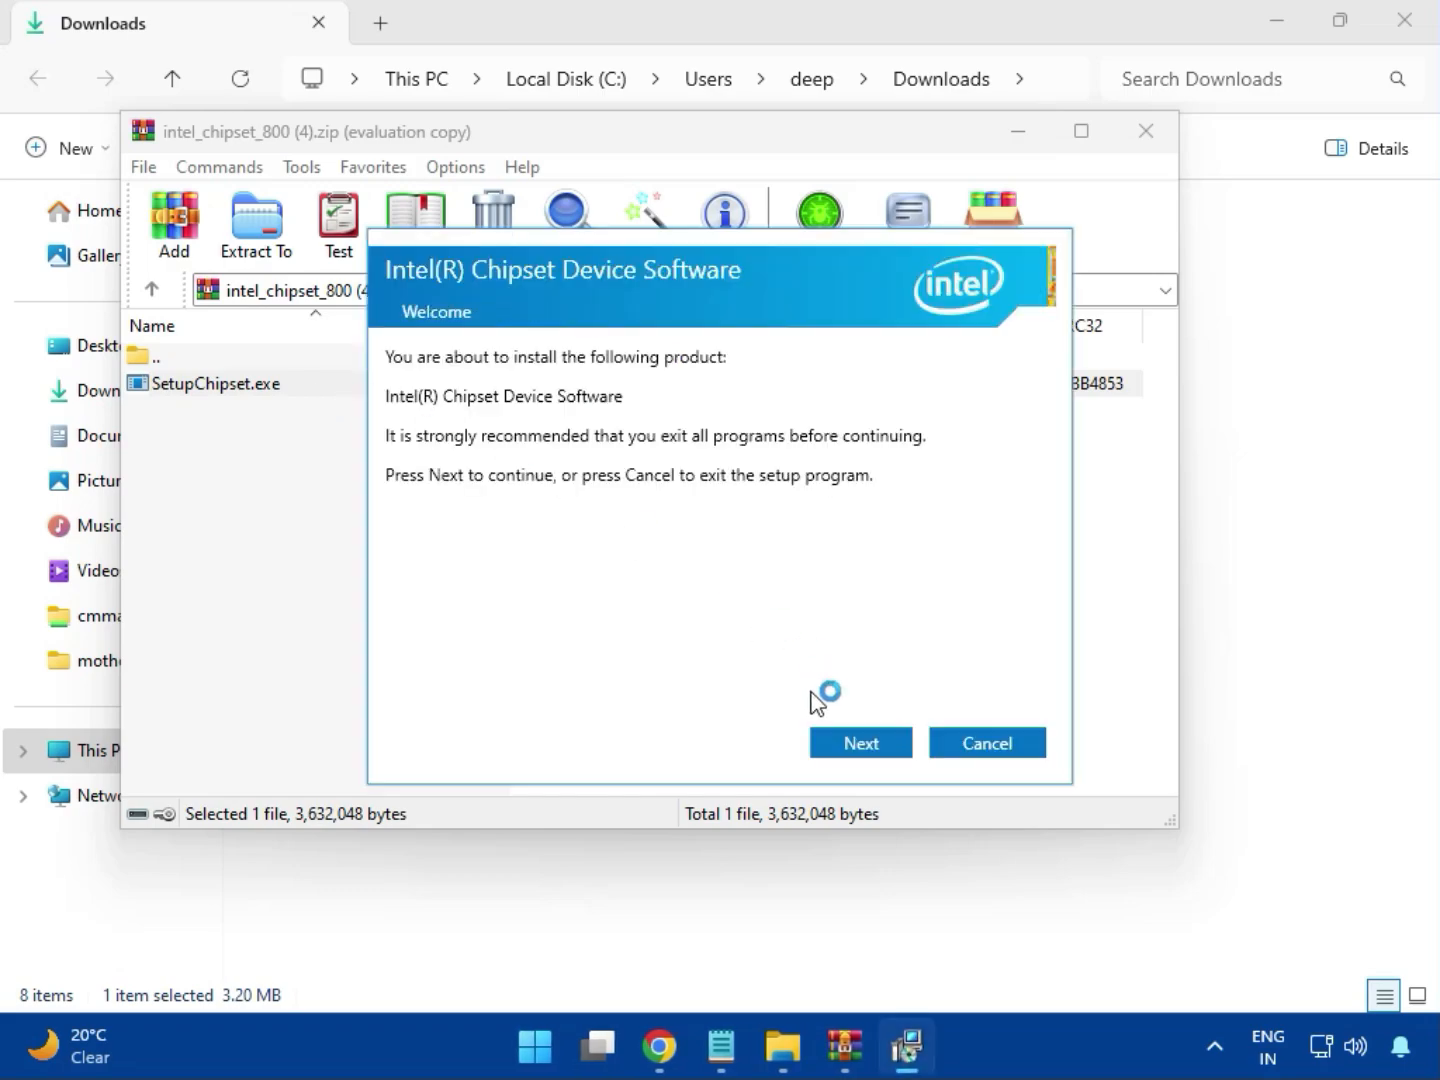
# Try to install the Intel Chipset Device Software with administrator permission, and close the installer and the archive.
pyautogui.click(866, 746)
pyautogui.click(864, 743)
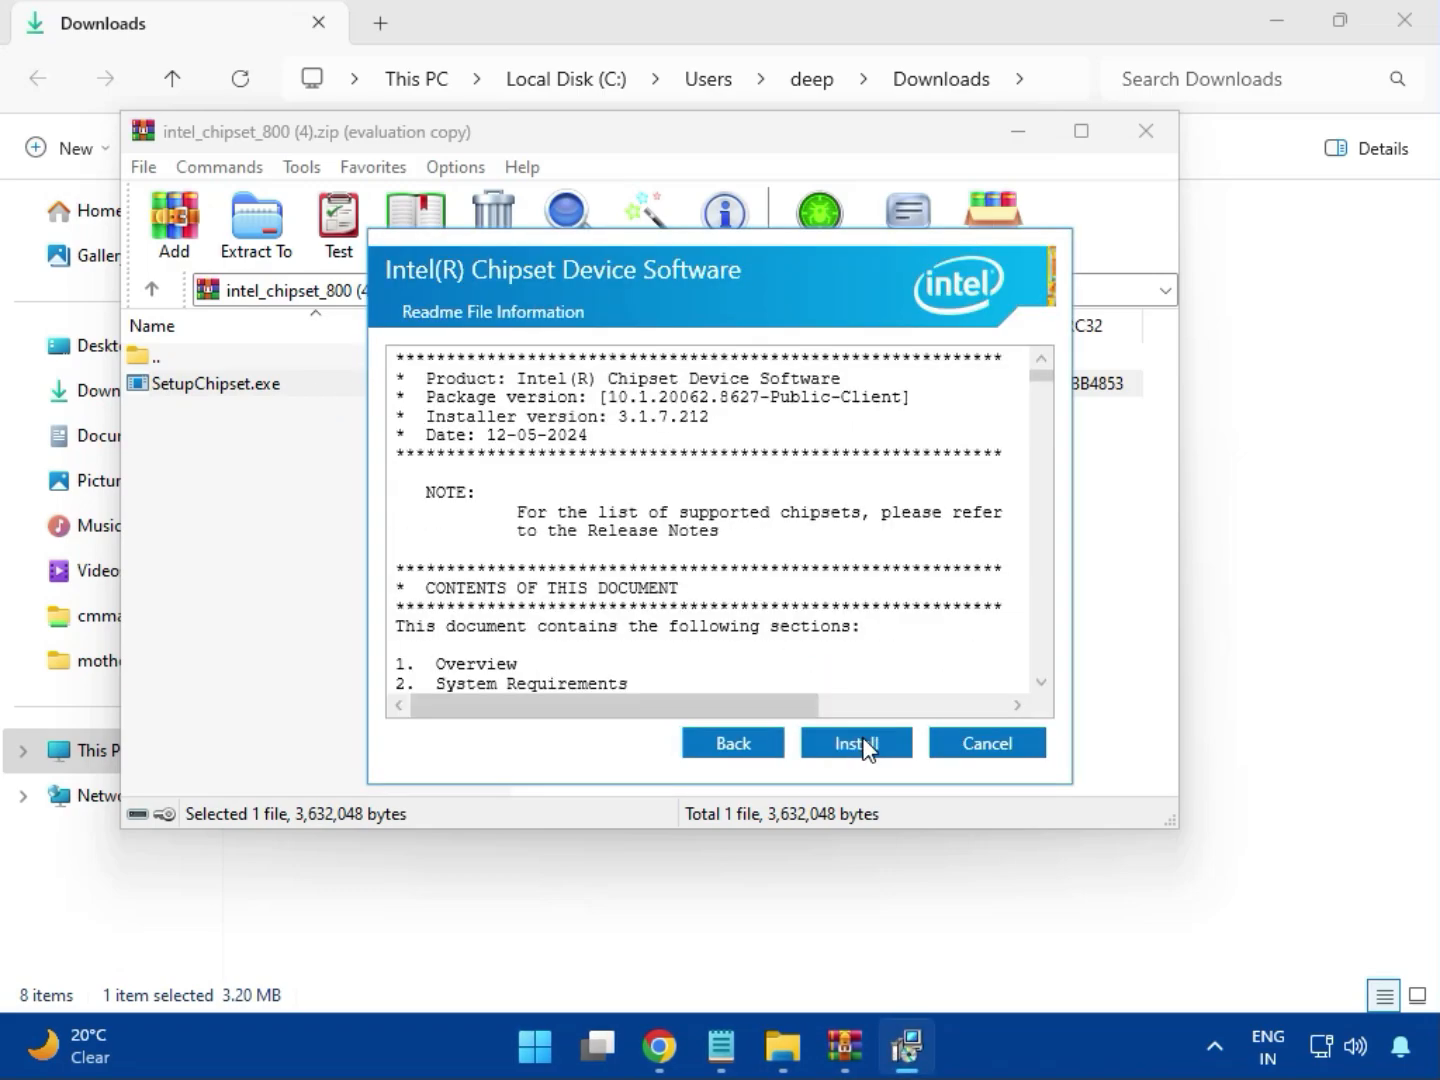
pyautogui.click(862, 743)
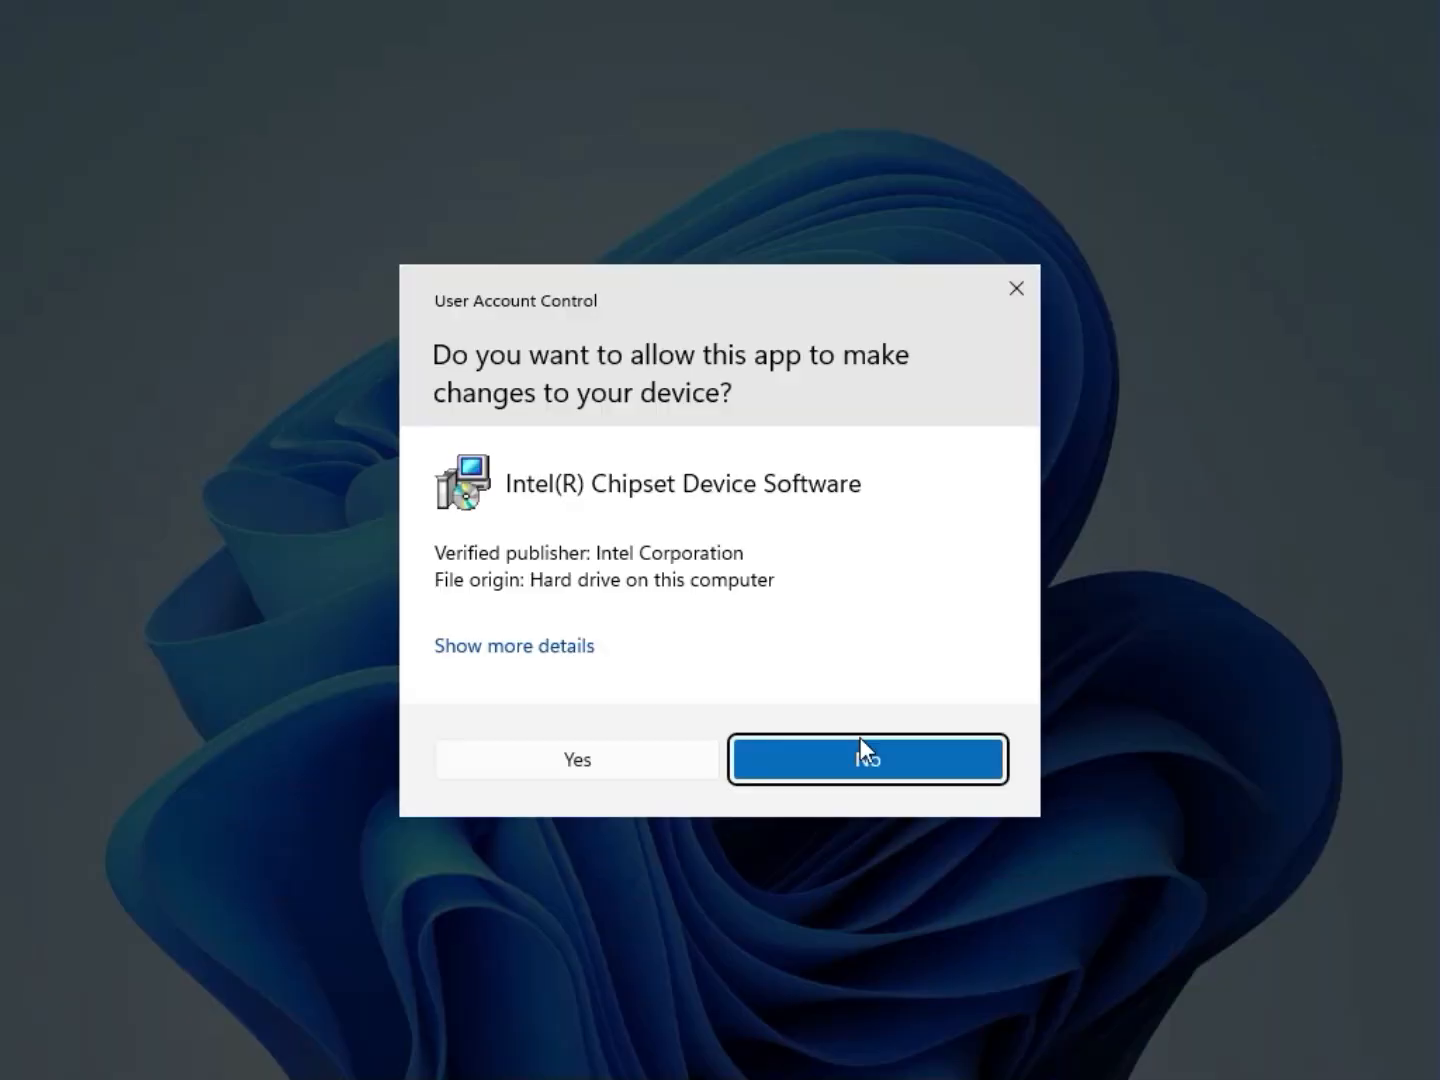
pyautogui.click(676, 760)
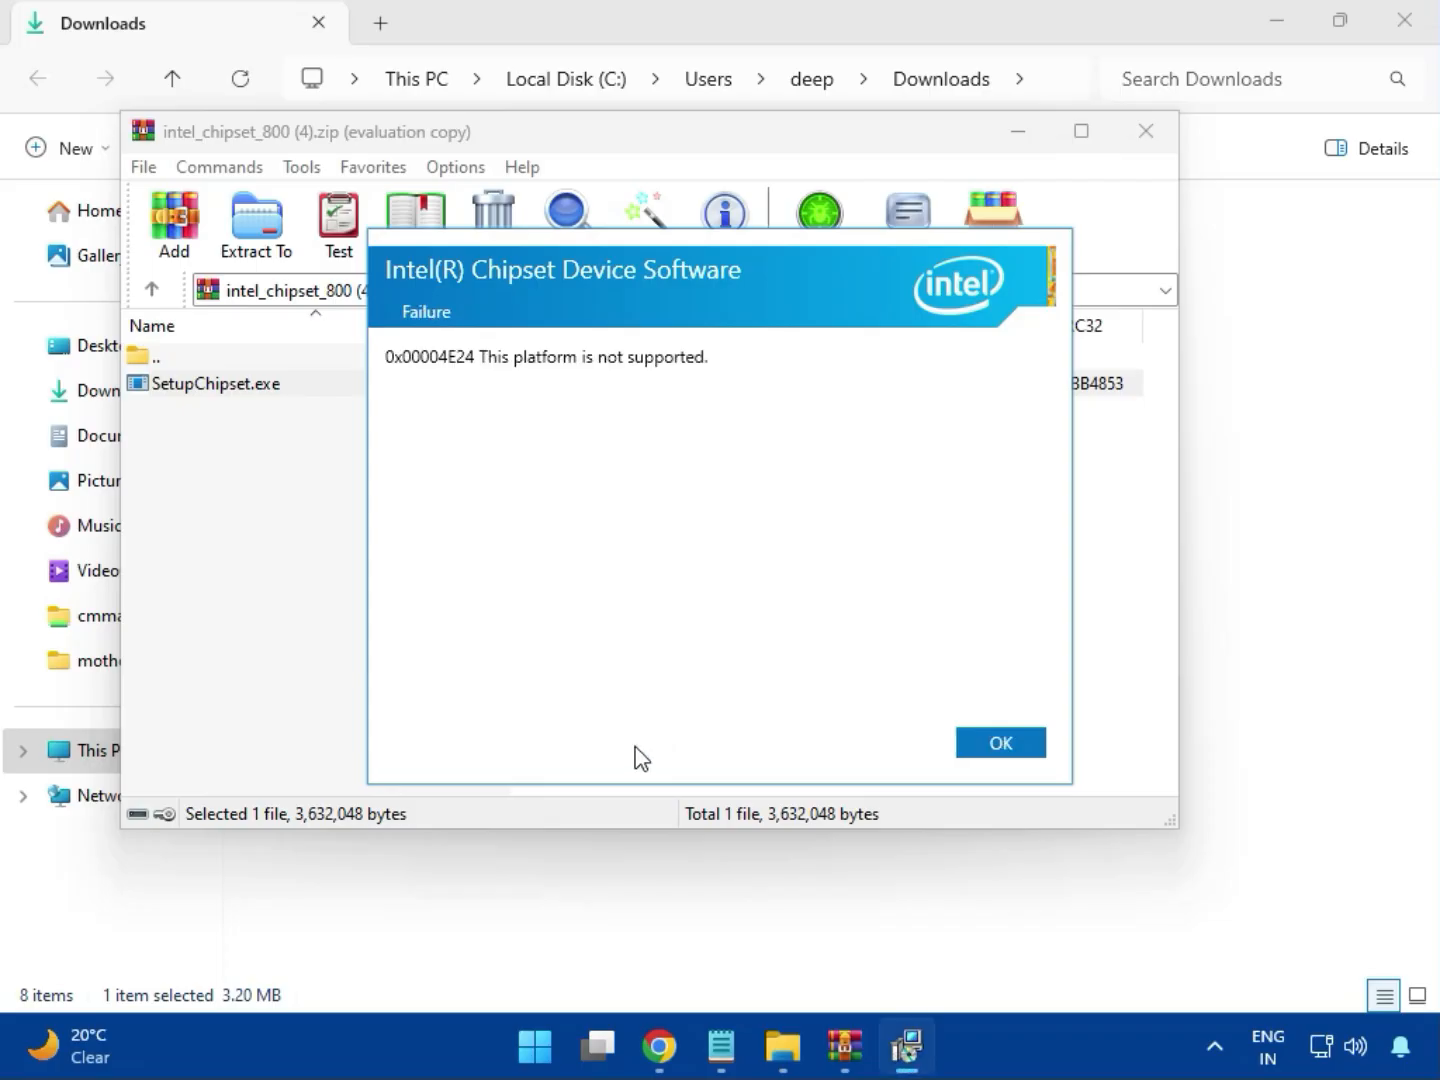
pyautogui.click(976, 746)
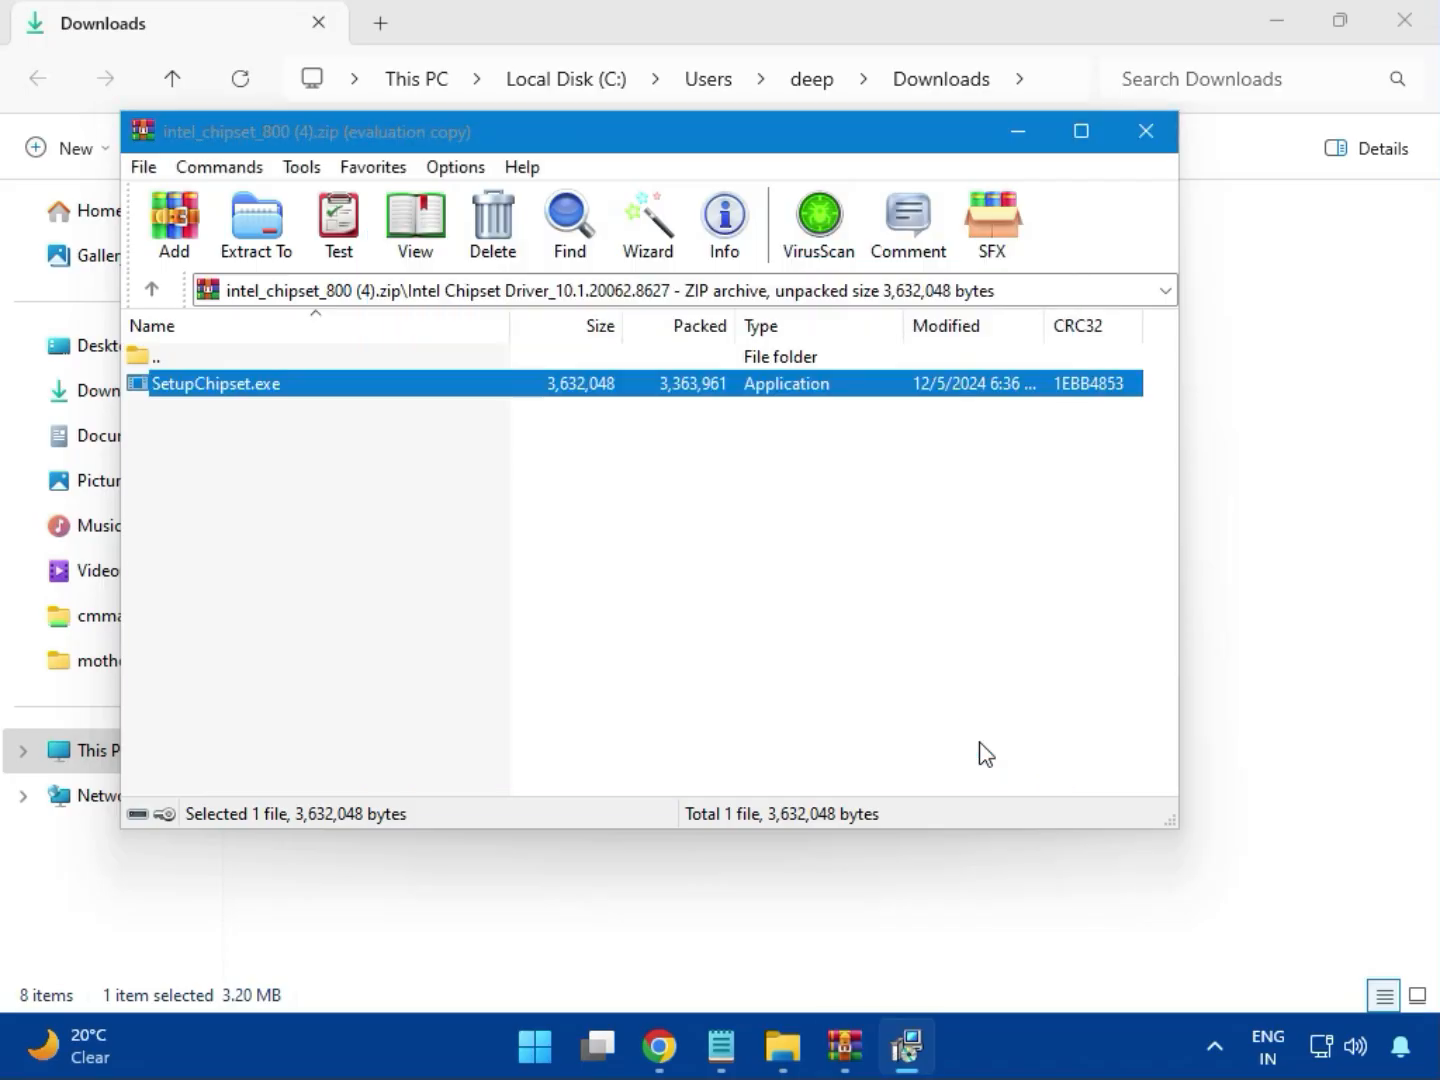
pyautogui.click(1148, 145)
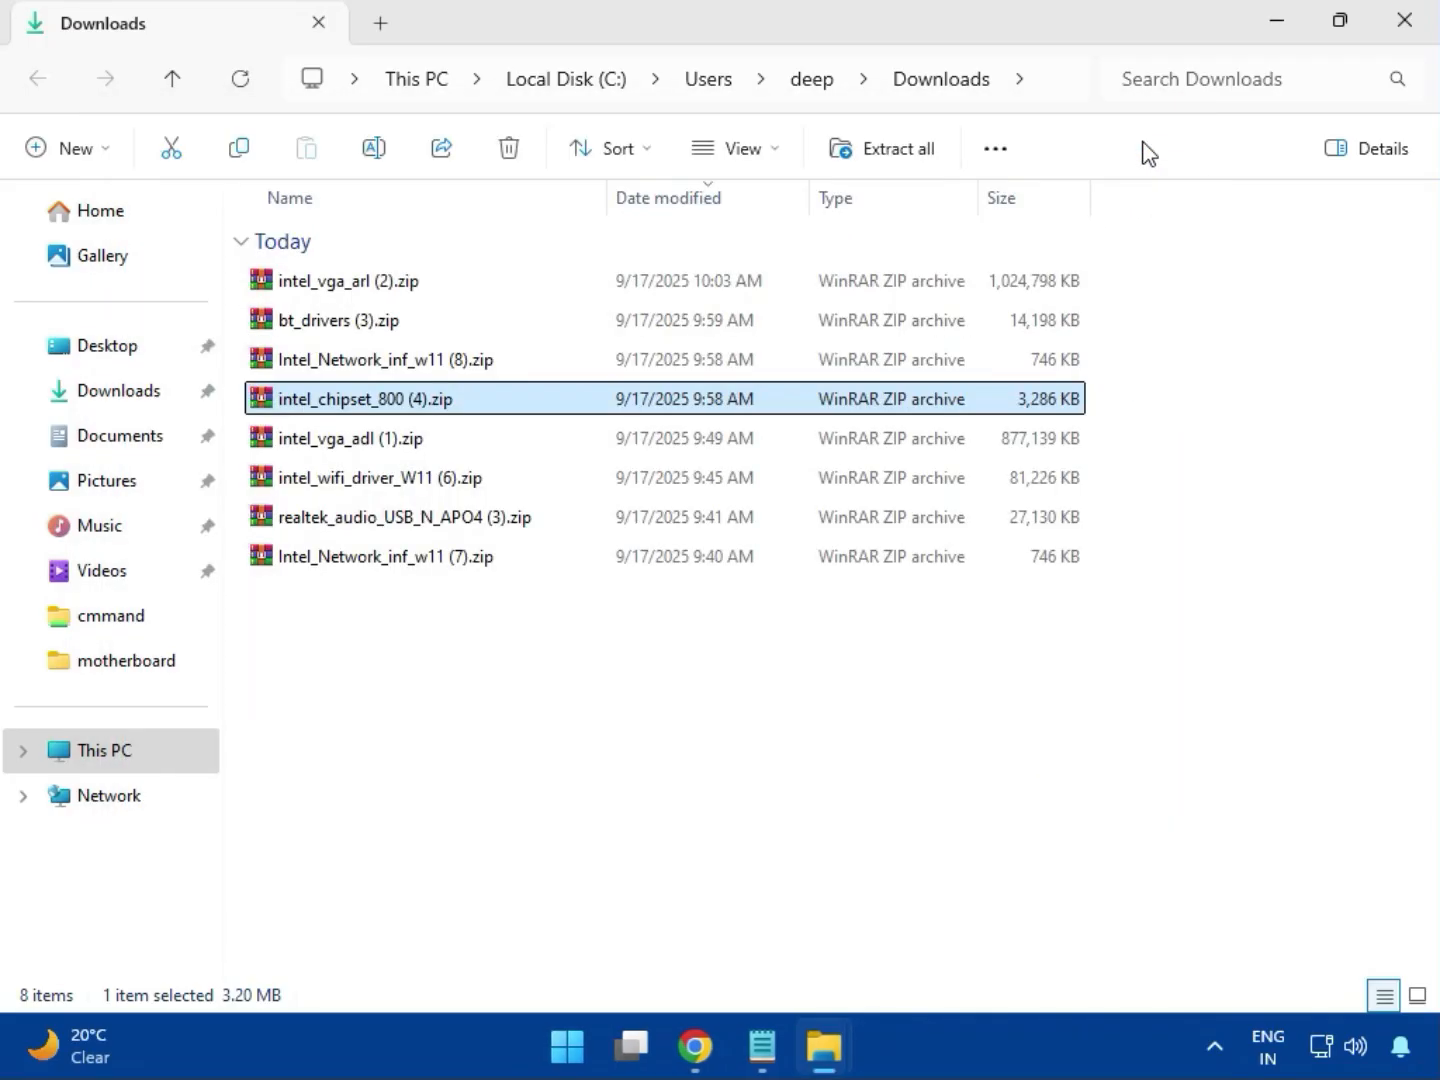
# View the contents of intel_vga_adl (1).zip and close the archive.
pyautogui.click(370, 450)
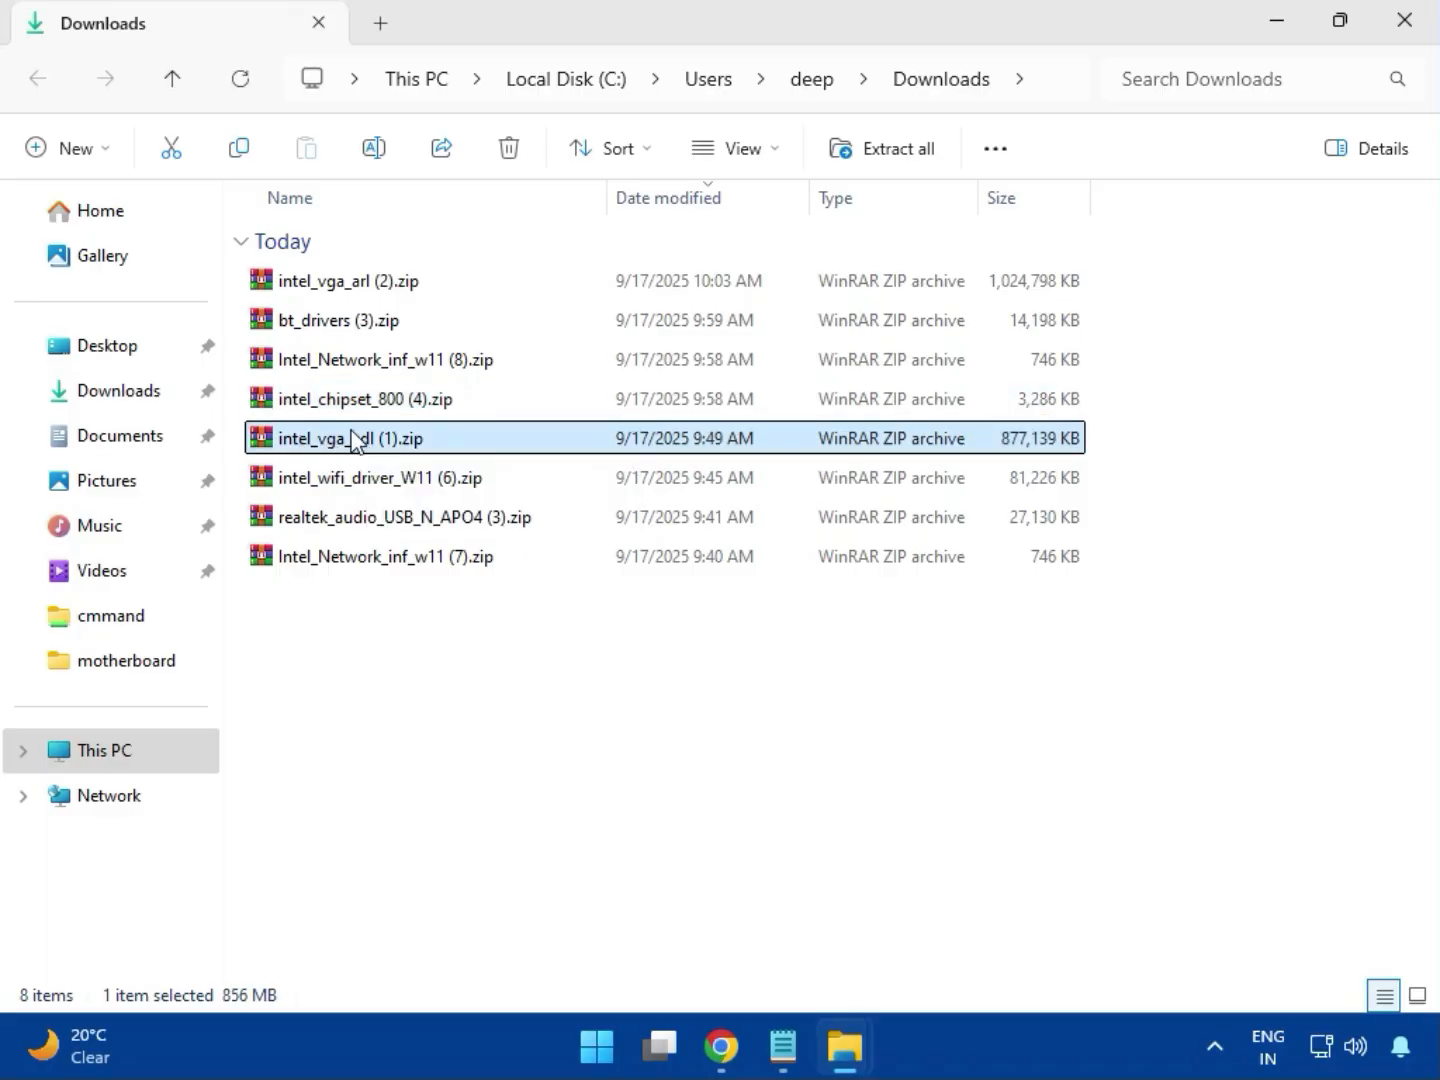
pyautogui.doubleClick(356, 440)
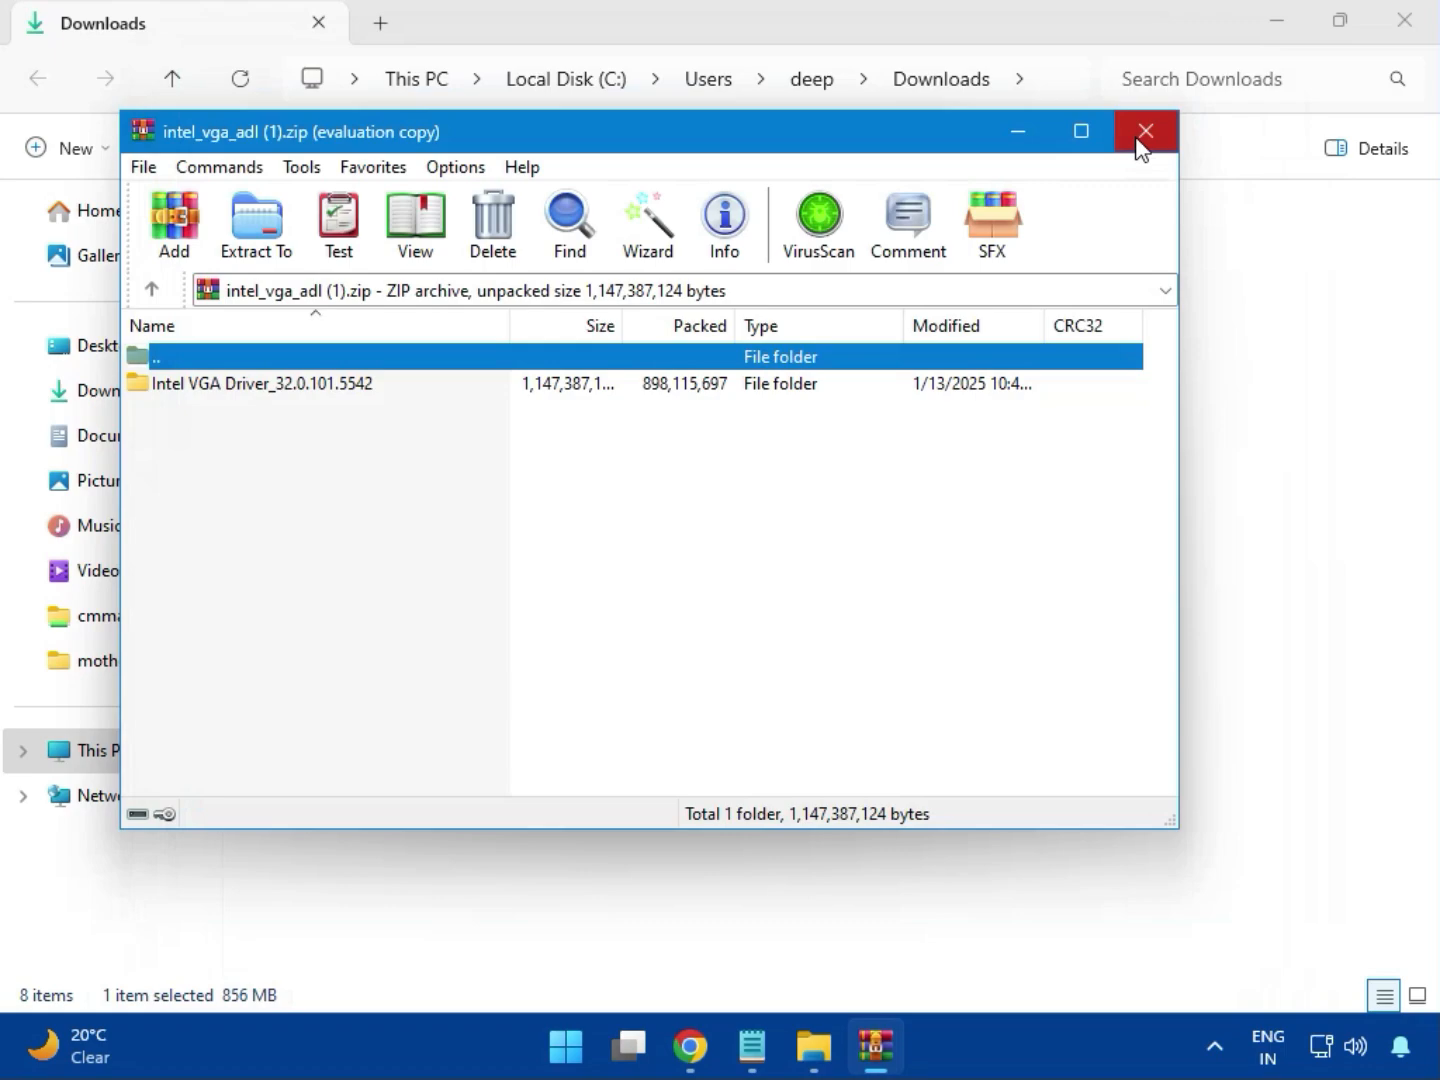
pyautogui.click(1140, 133)
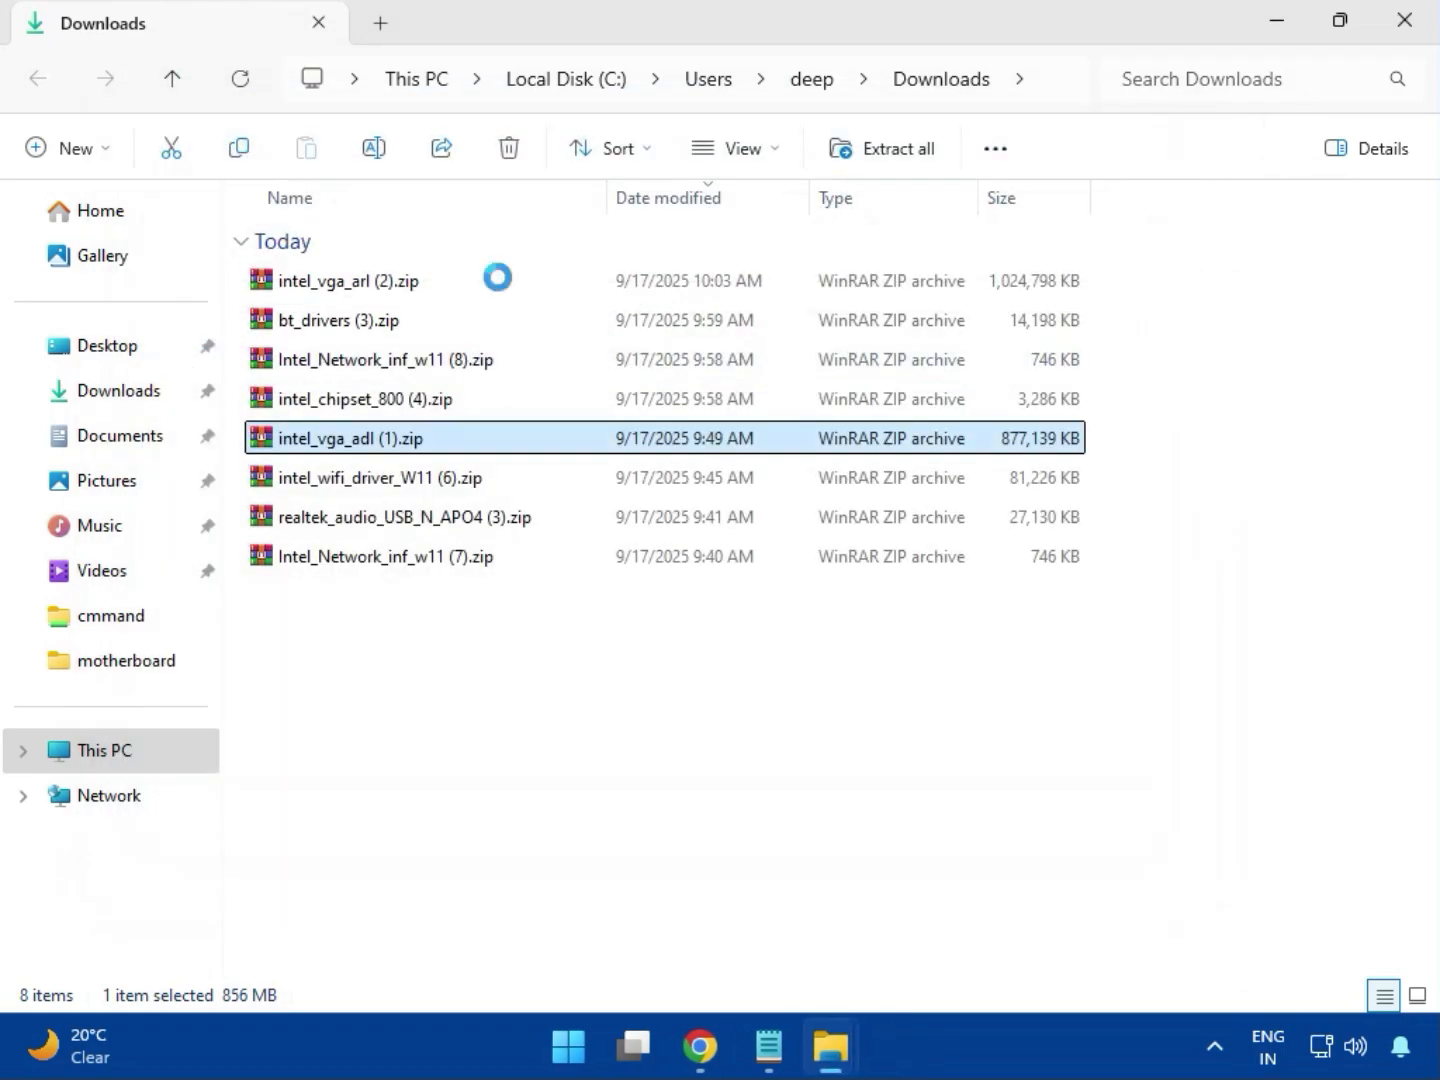
# Open intel_wifi_driver_W11 (6).zip, dismiss the WinRAR licence reminder, and go to Intel WIFI Driver_23.40.0.4\UWD\Win64.
pyautogui.click(370, 481)
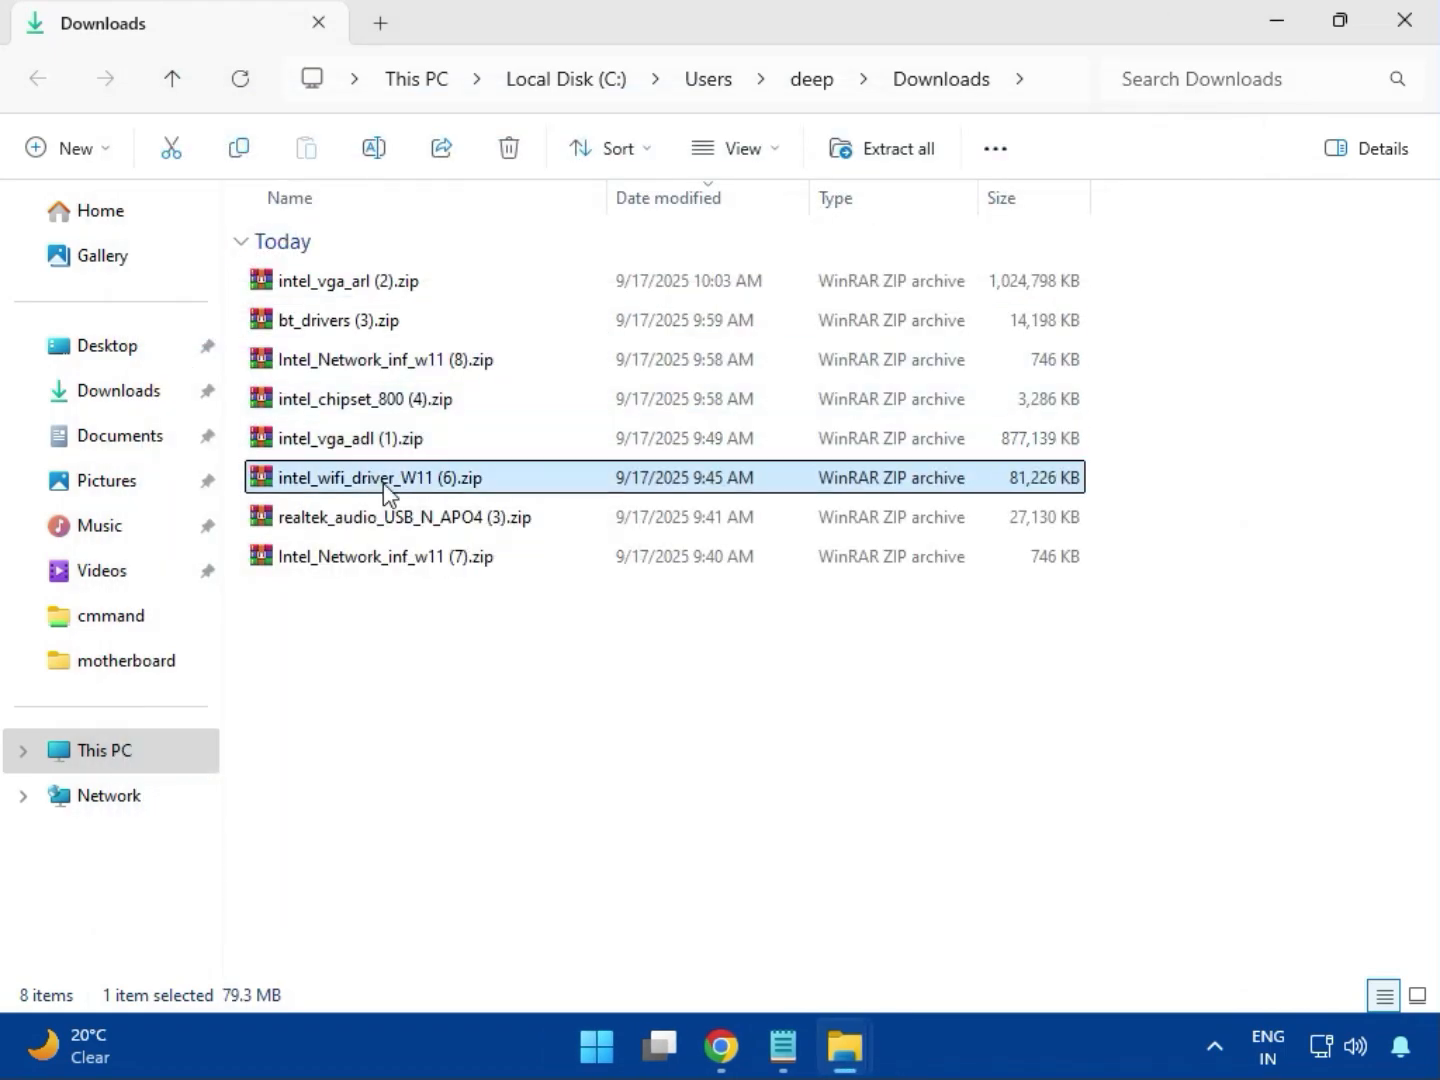
pyautogui.doubleClick(364, 488)
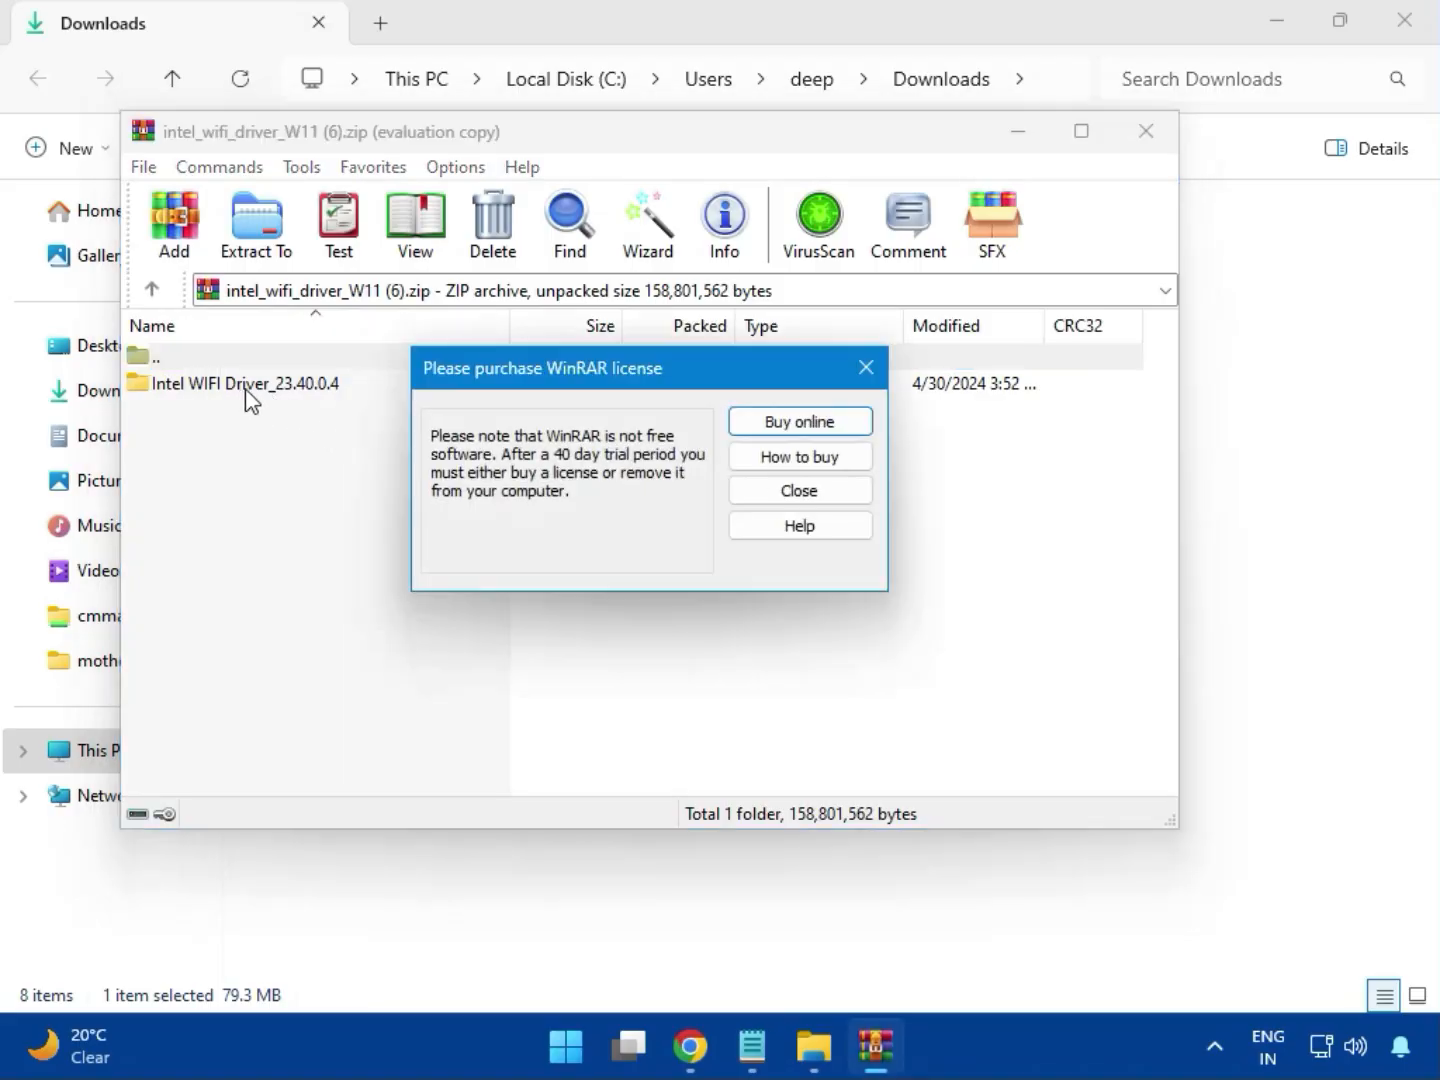
pyautogui.click(867, 368)
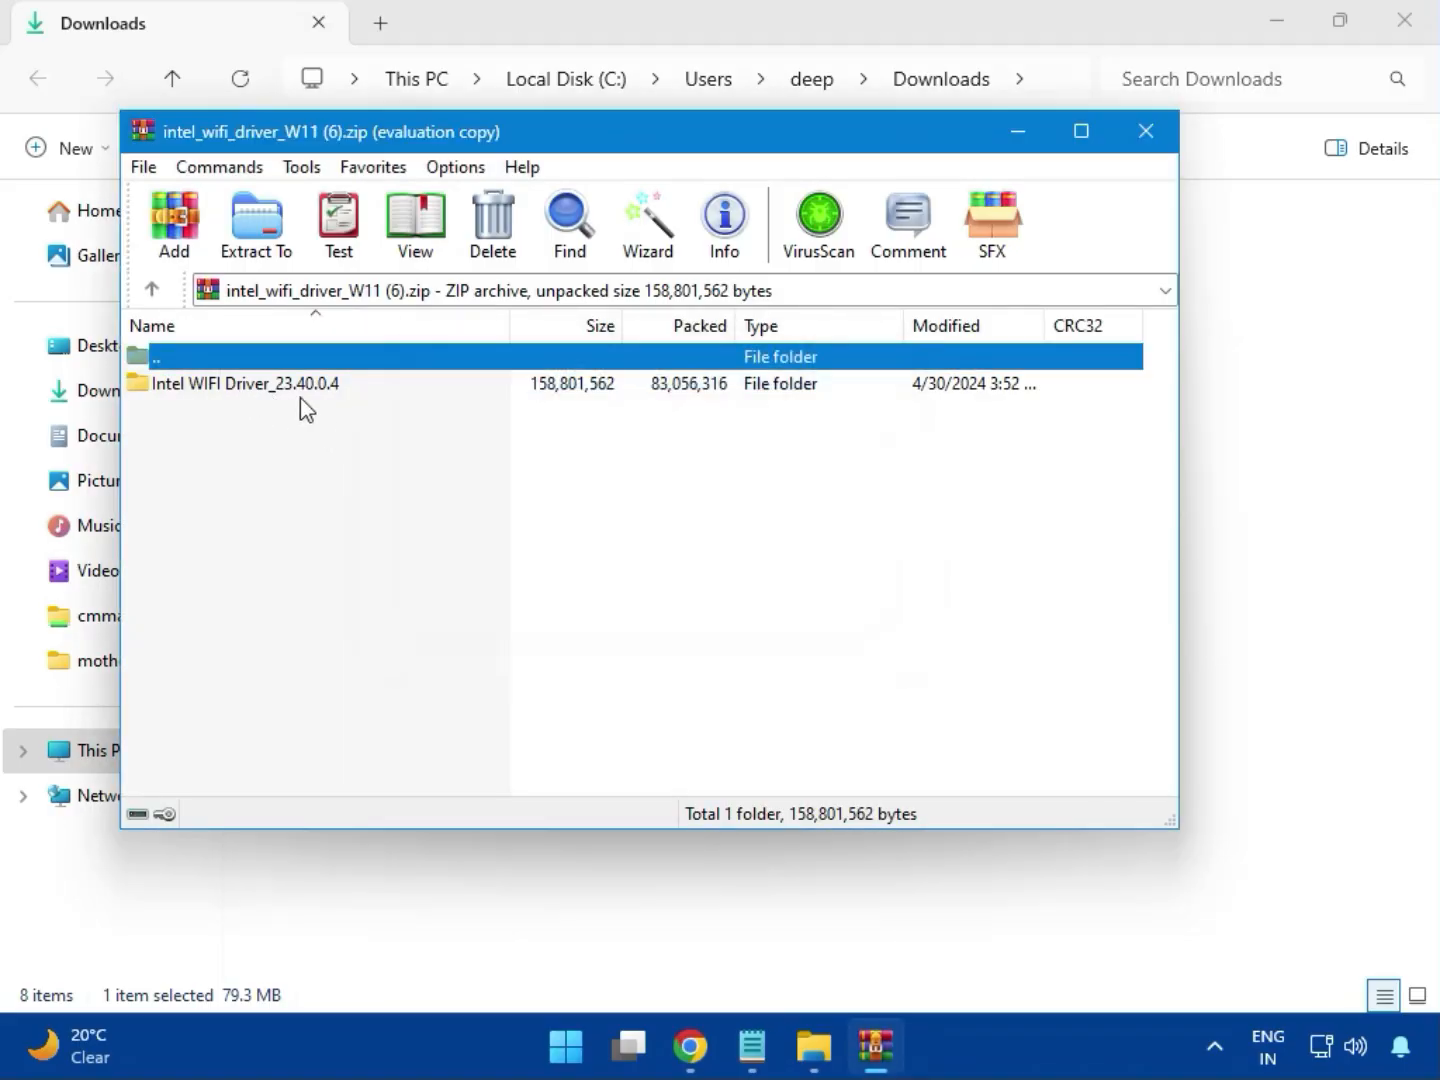
pyautogui.doubleClick(231, 383)
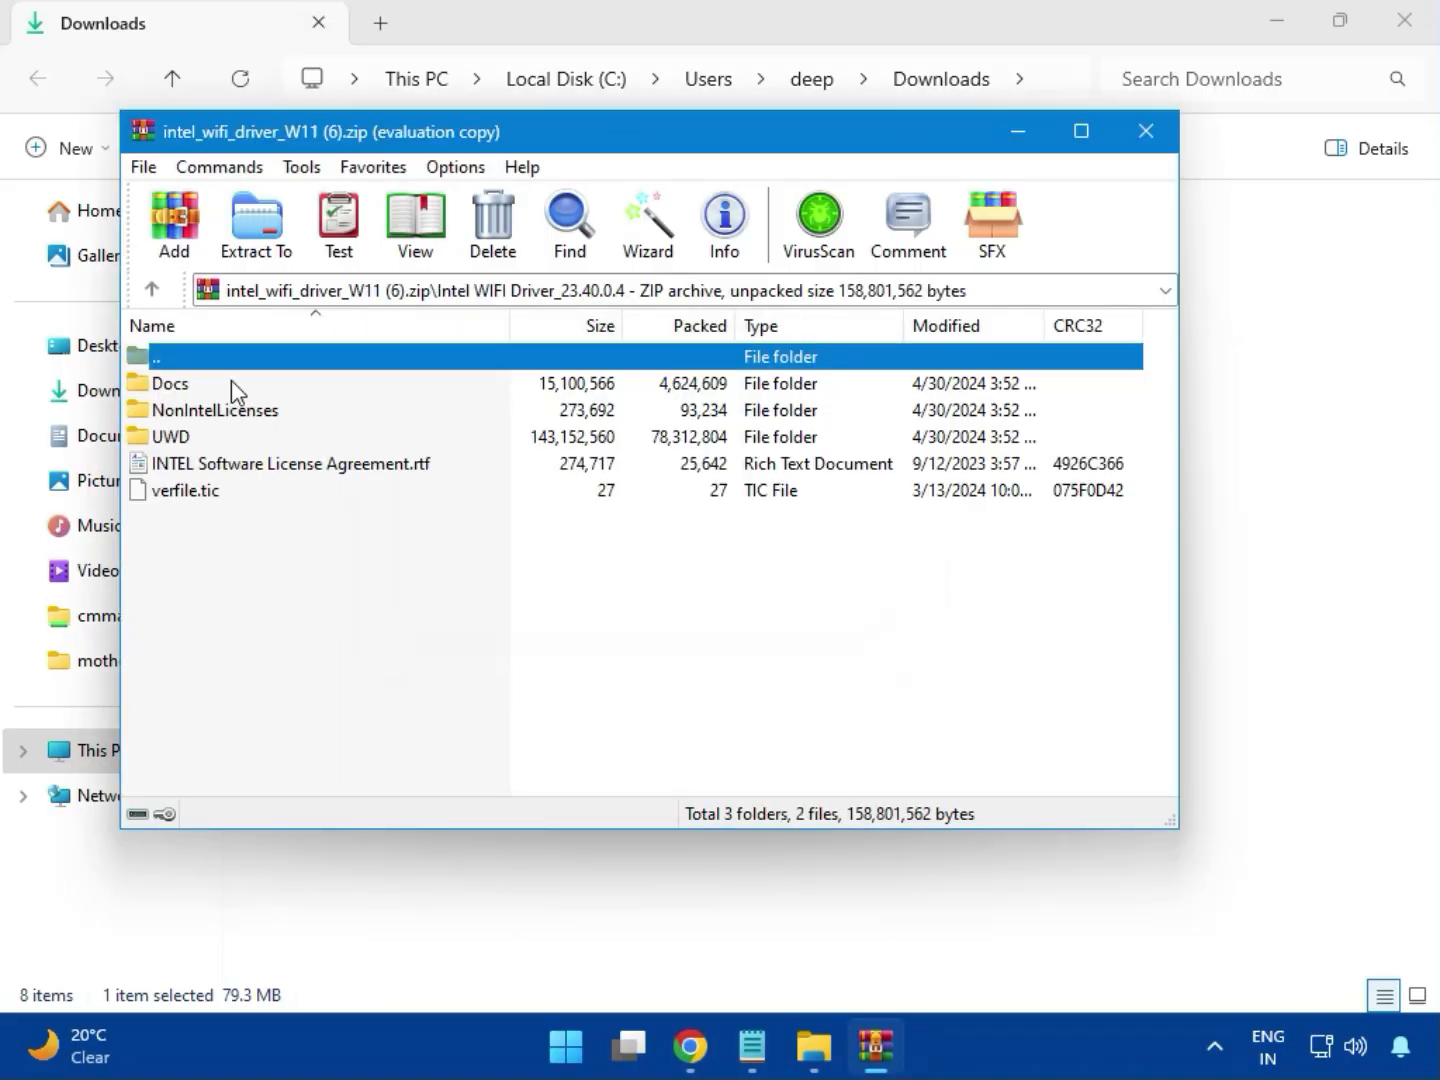
pyautogui.click(195, 442)
pyautogui.doubleClick(195, 443)
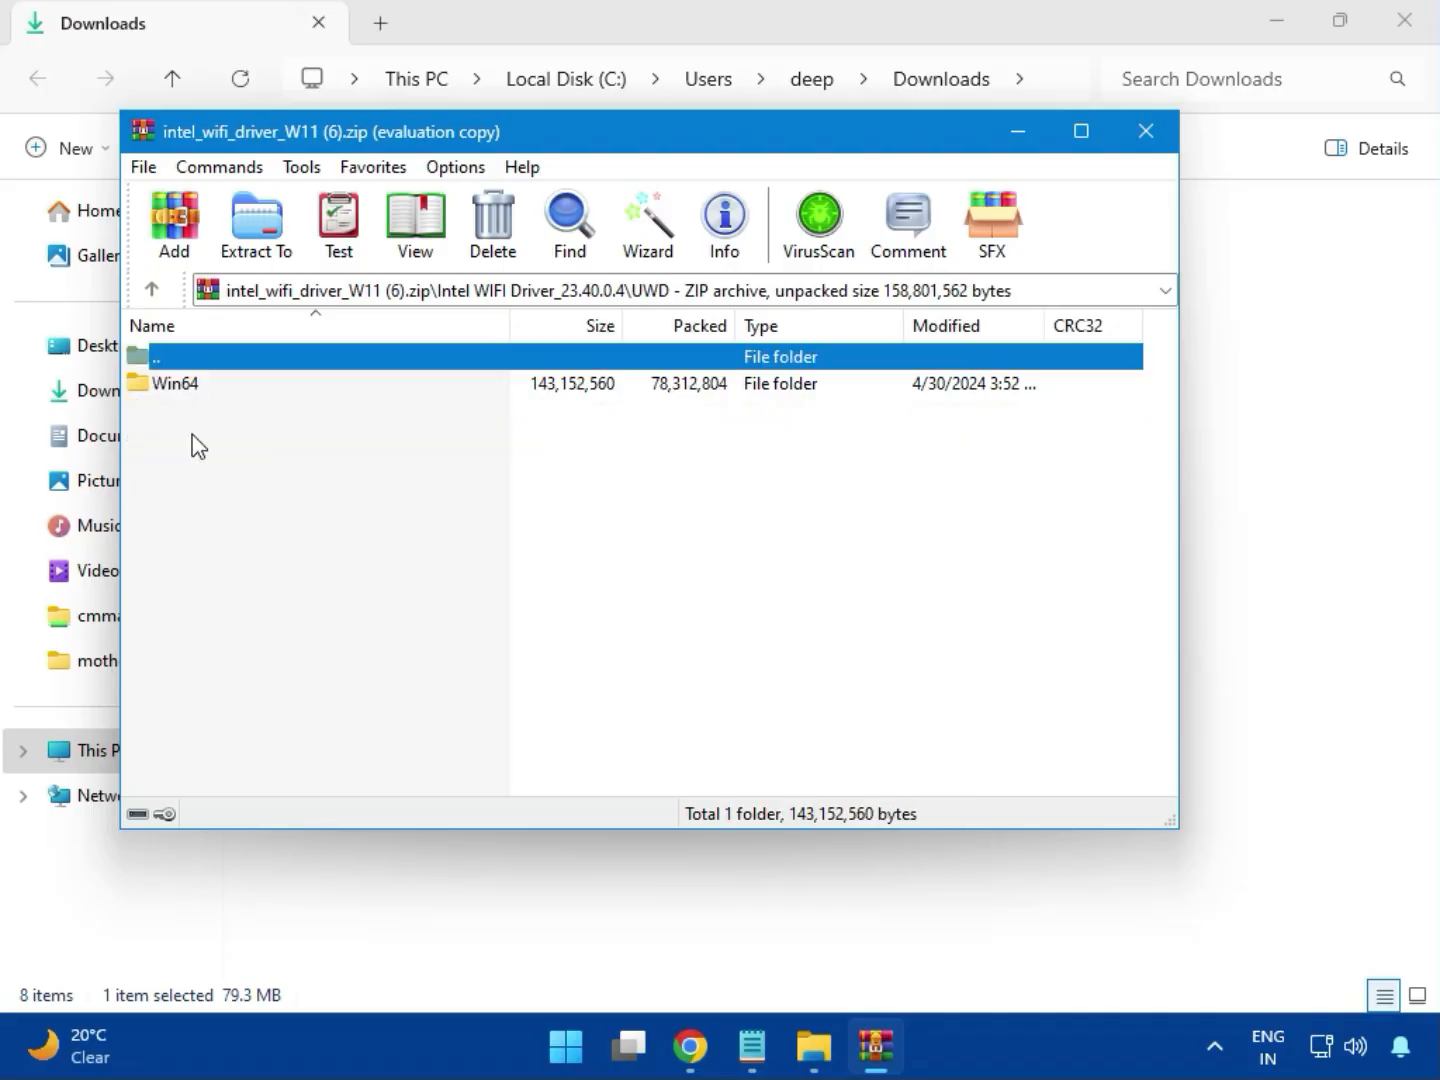
pyautogui.doubleClick(192, 389)
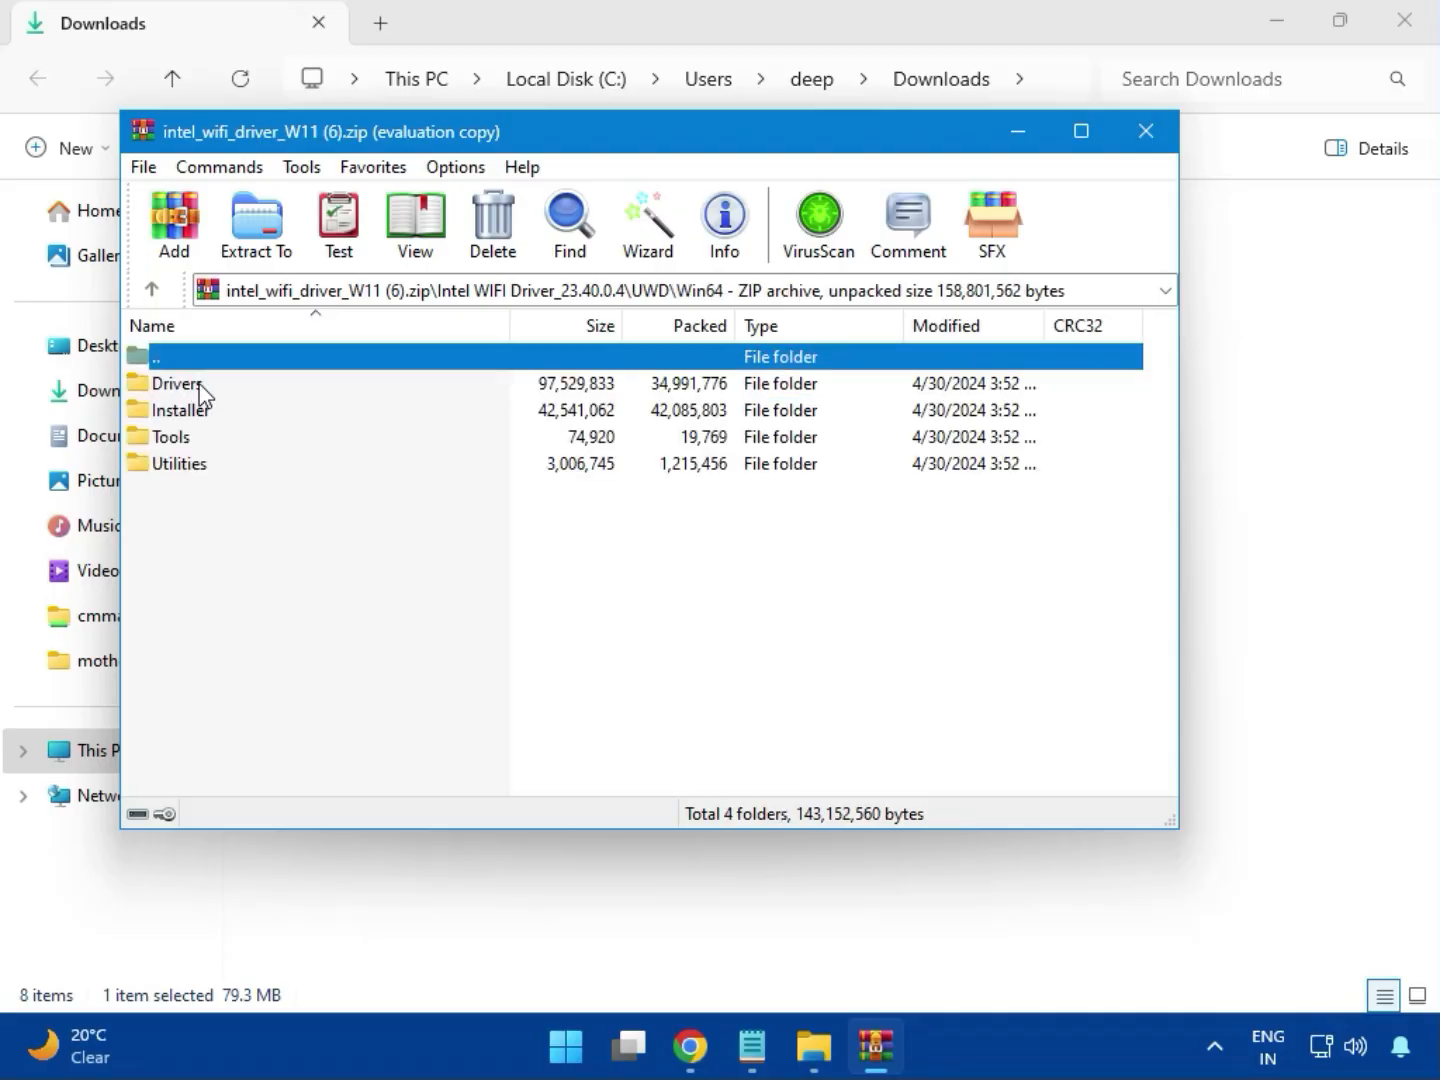
# Look through the Wi-Fi driver files in the Drivers folder and return to the Win64 folder.
pyautogui.doubleClick(205, 386)
pyautogui.scroll(-2, 257, 585)
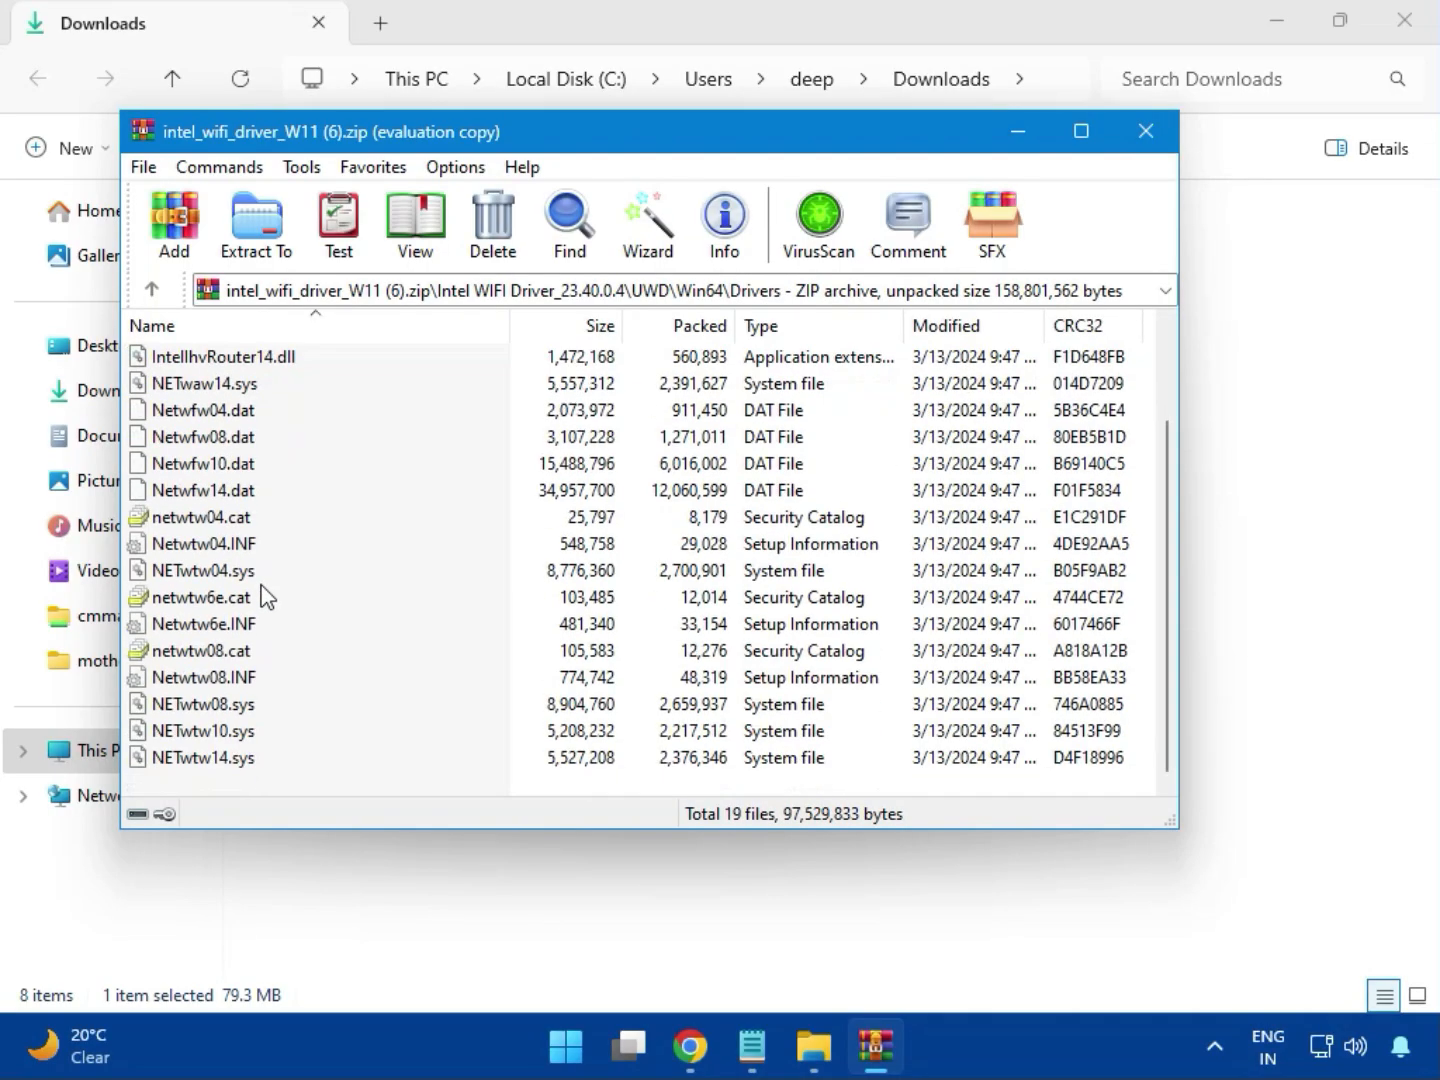
pyautogui.scroll(2, 252, 665)
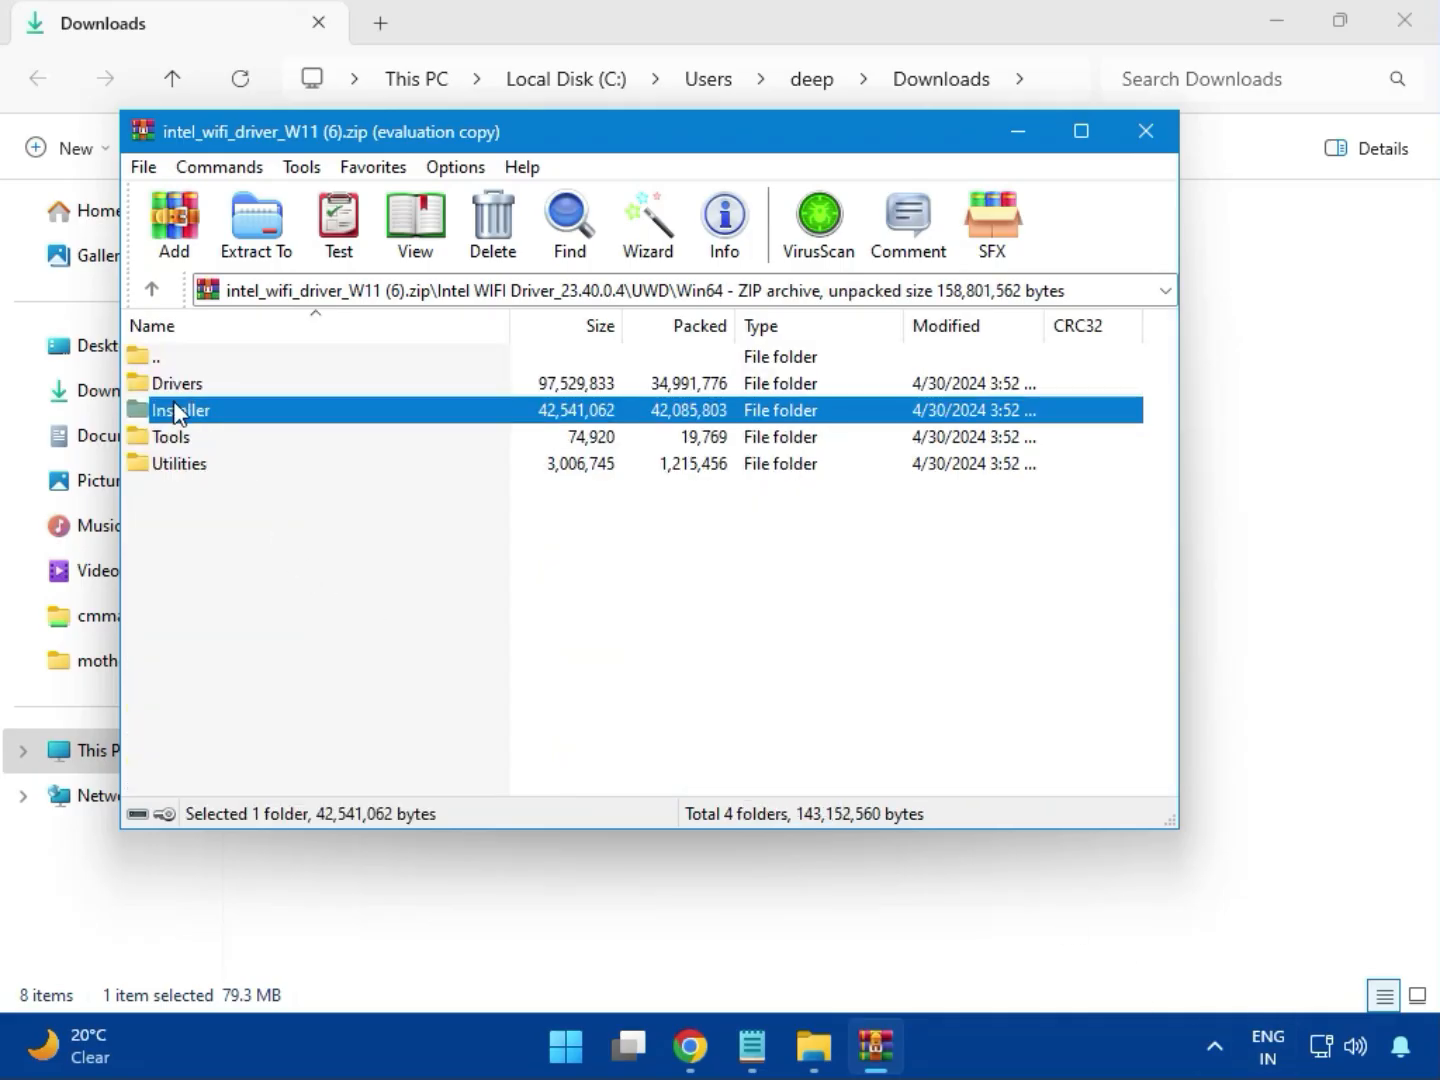
# Install the Intel PROSet/Wireless Wi-Fi Software with WirelessSetup.exe from the Installer folder, accepting the licence and granting administrator permission, and close the archive.
pyautogui.doubleClick(198, 411)
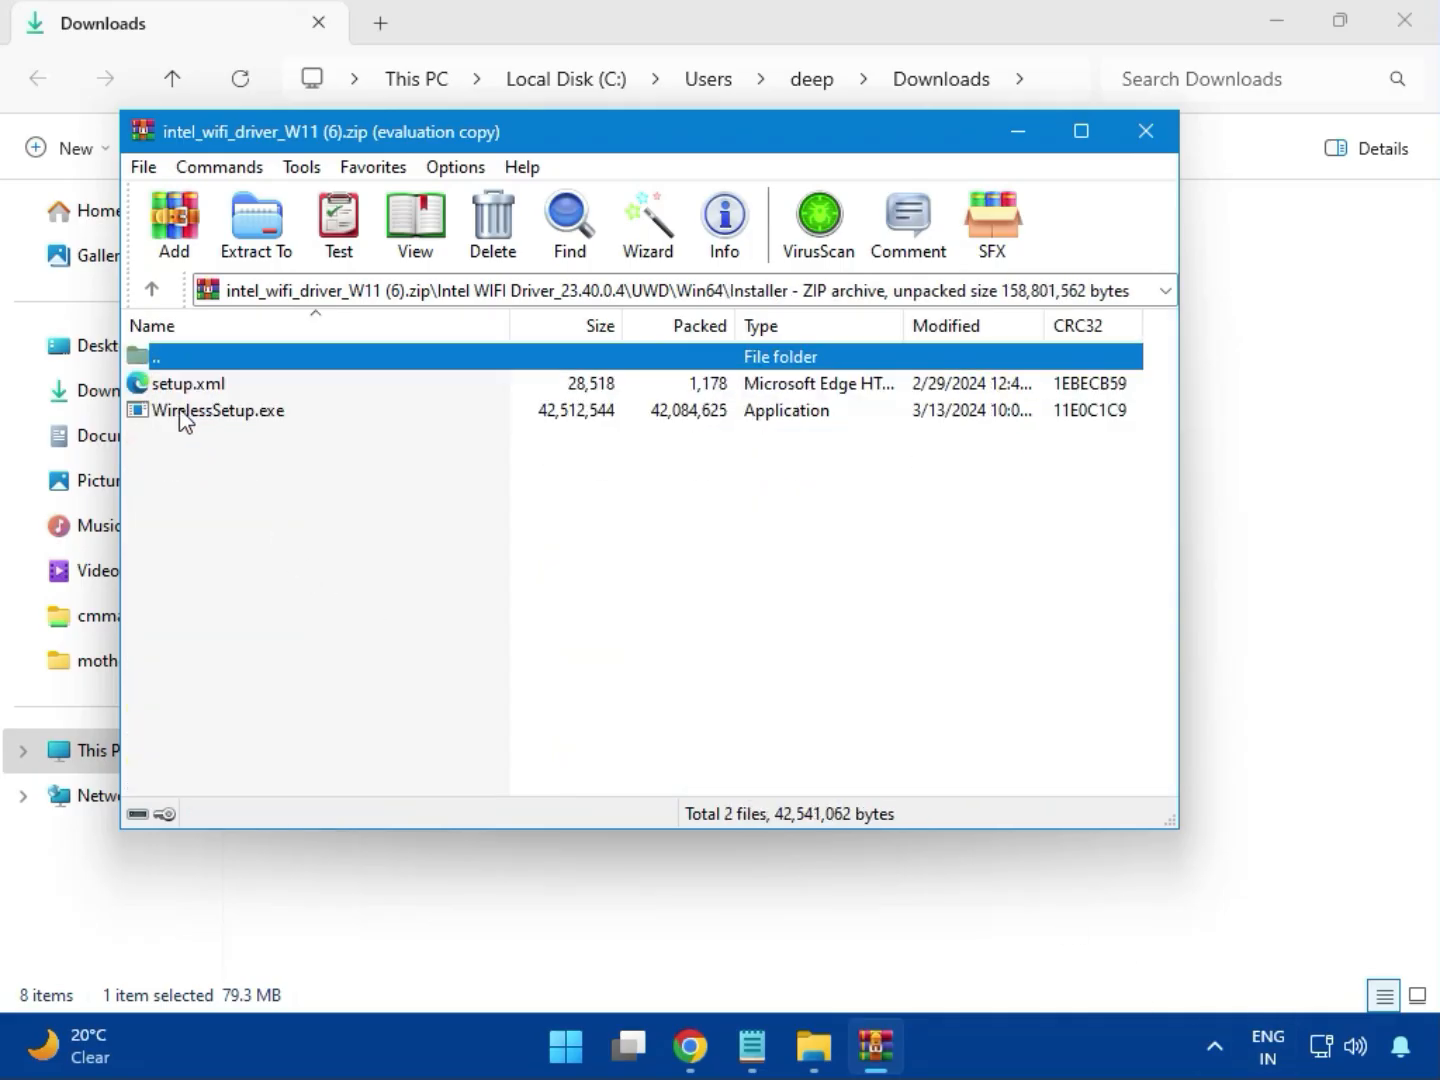
pyautogui.click(189, 412)
pyautogui.doubleClick(226, 414)
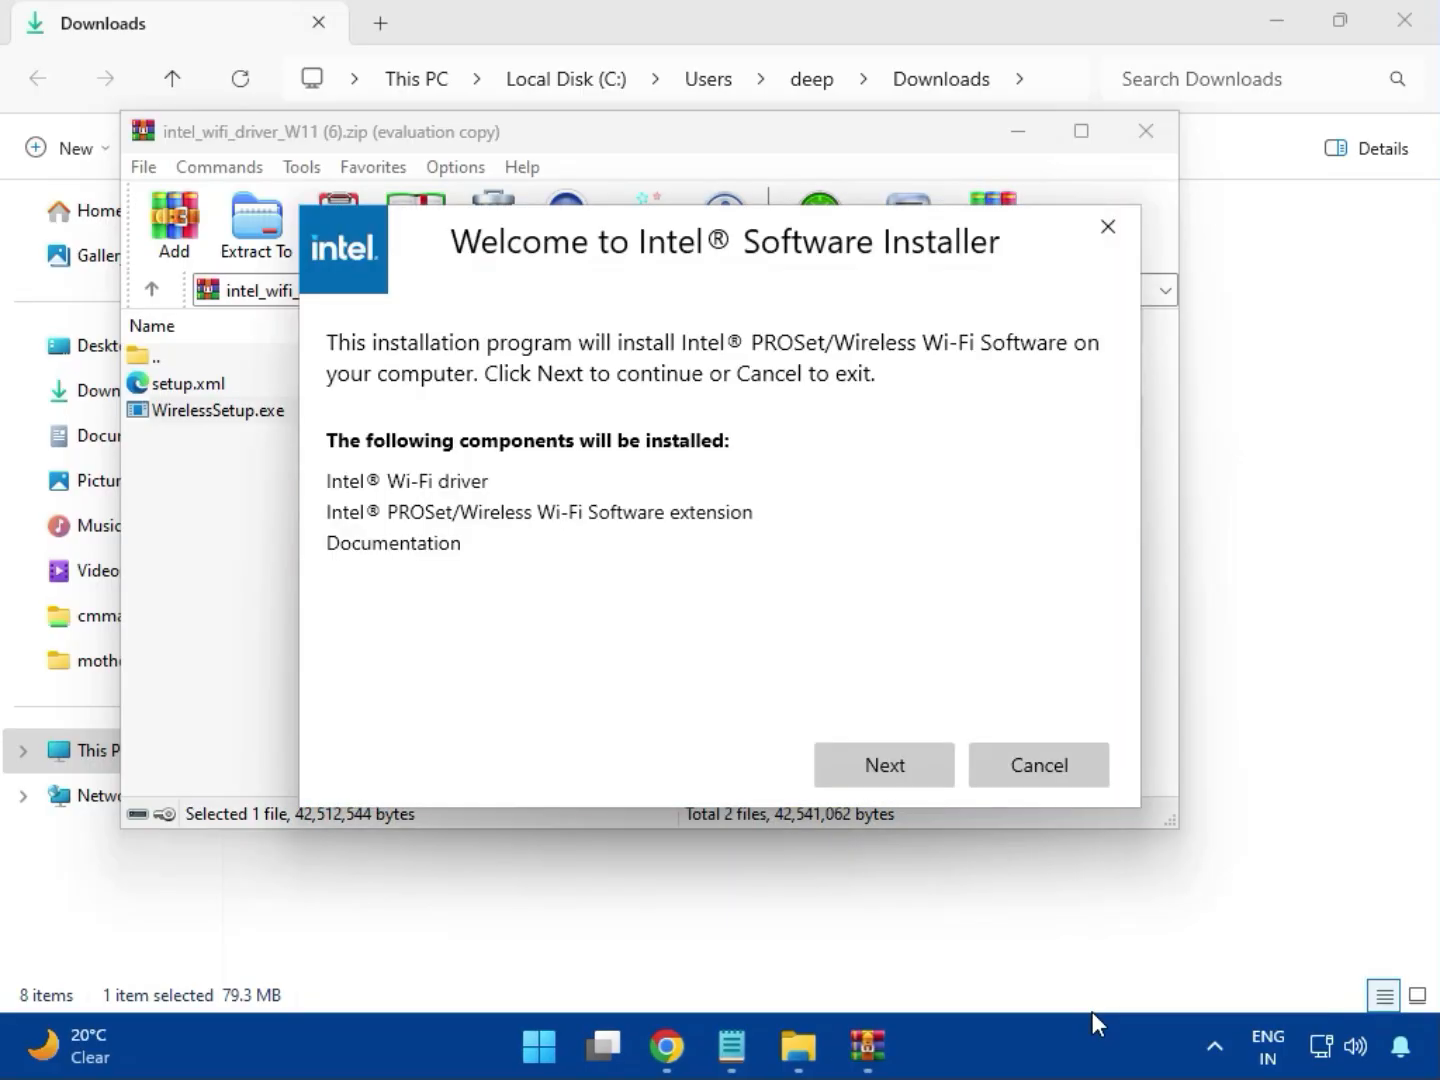
pyautogui.click(881, 757)
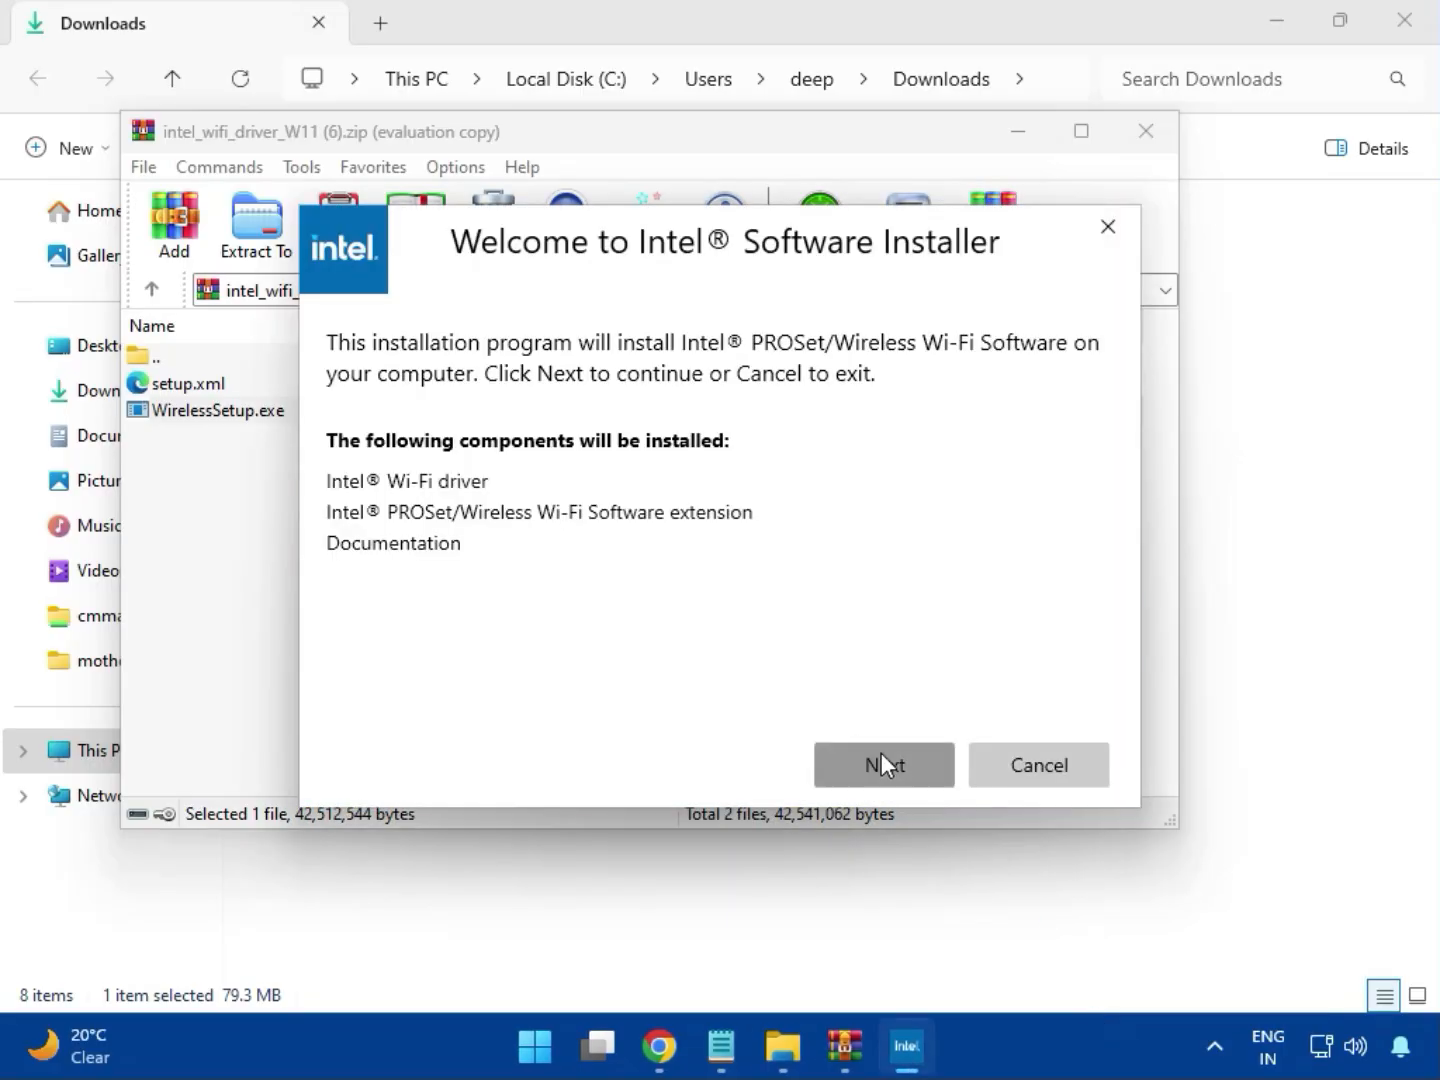
pyautogui.click(622, 704)
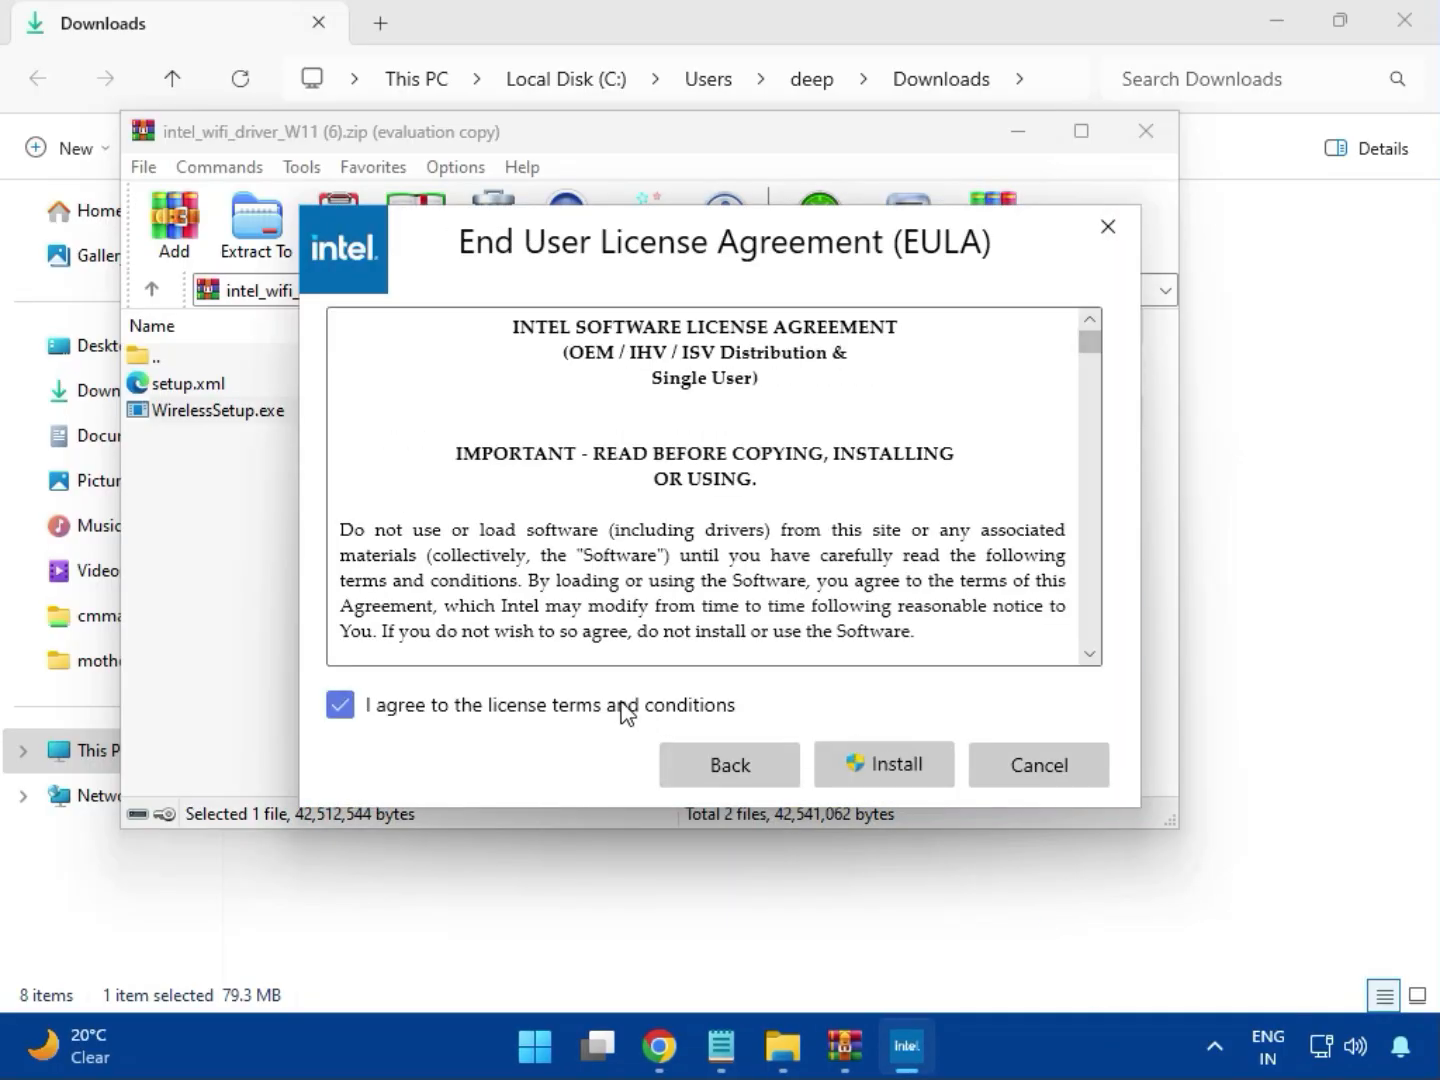
pyautogui.click(886, 761)
pyautogui.click(899, 773)
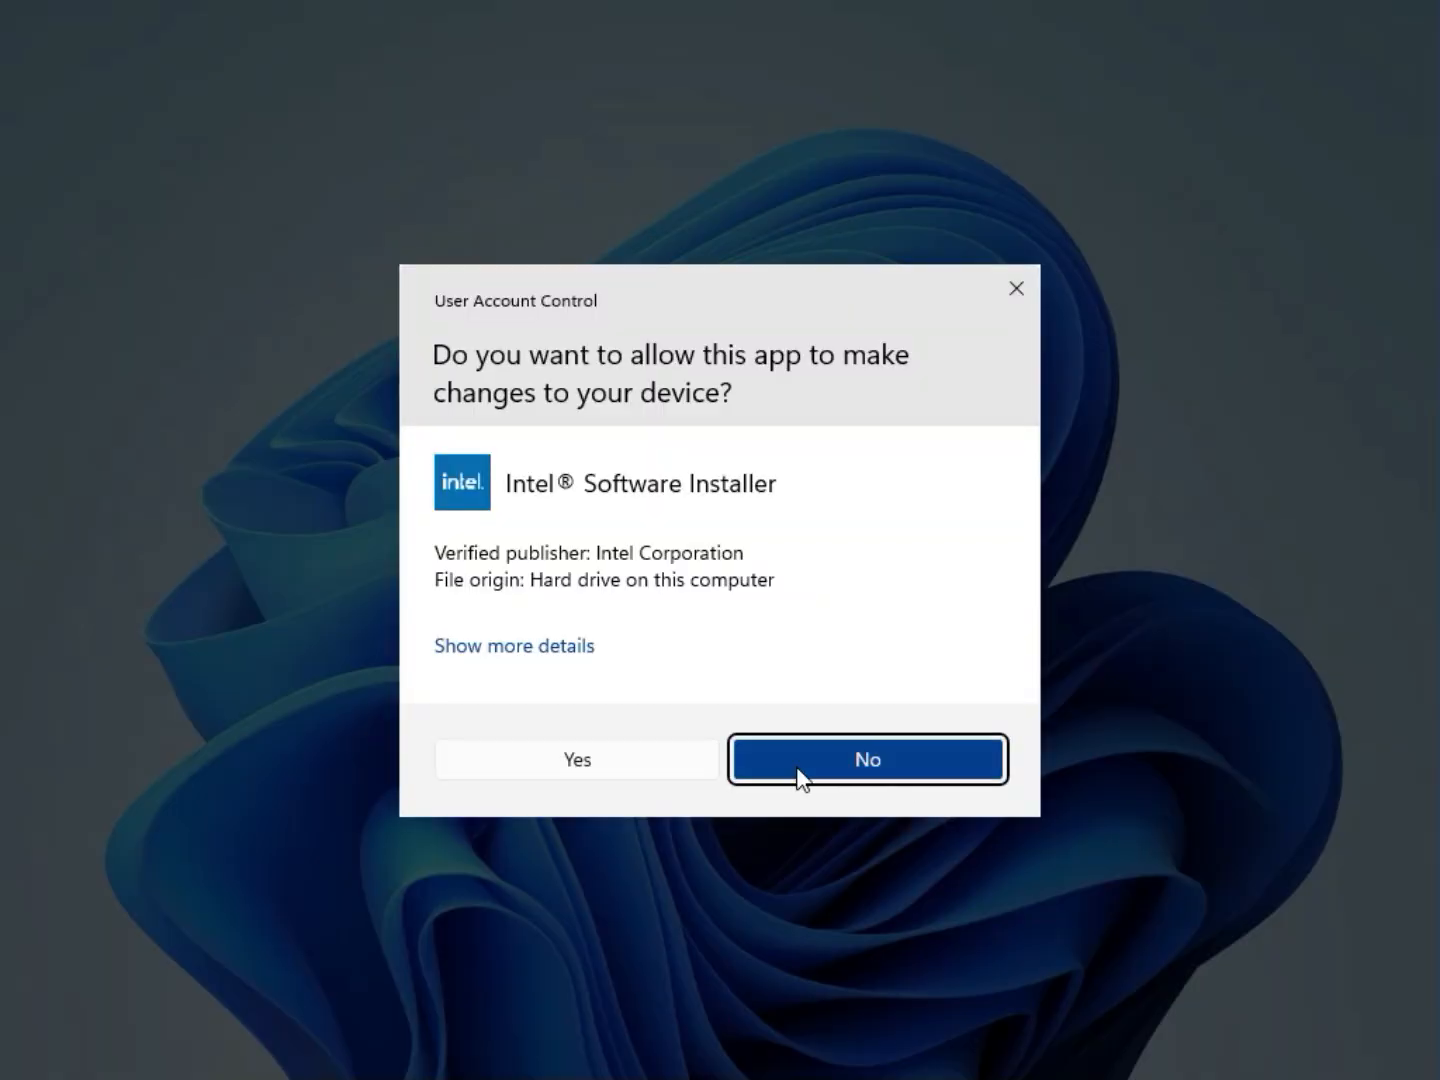
pyautogui.click(650, 765)
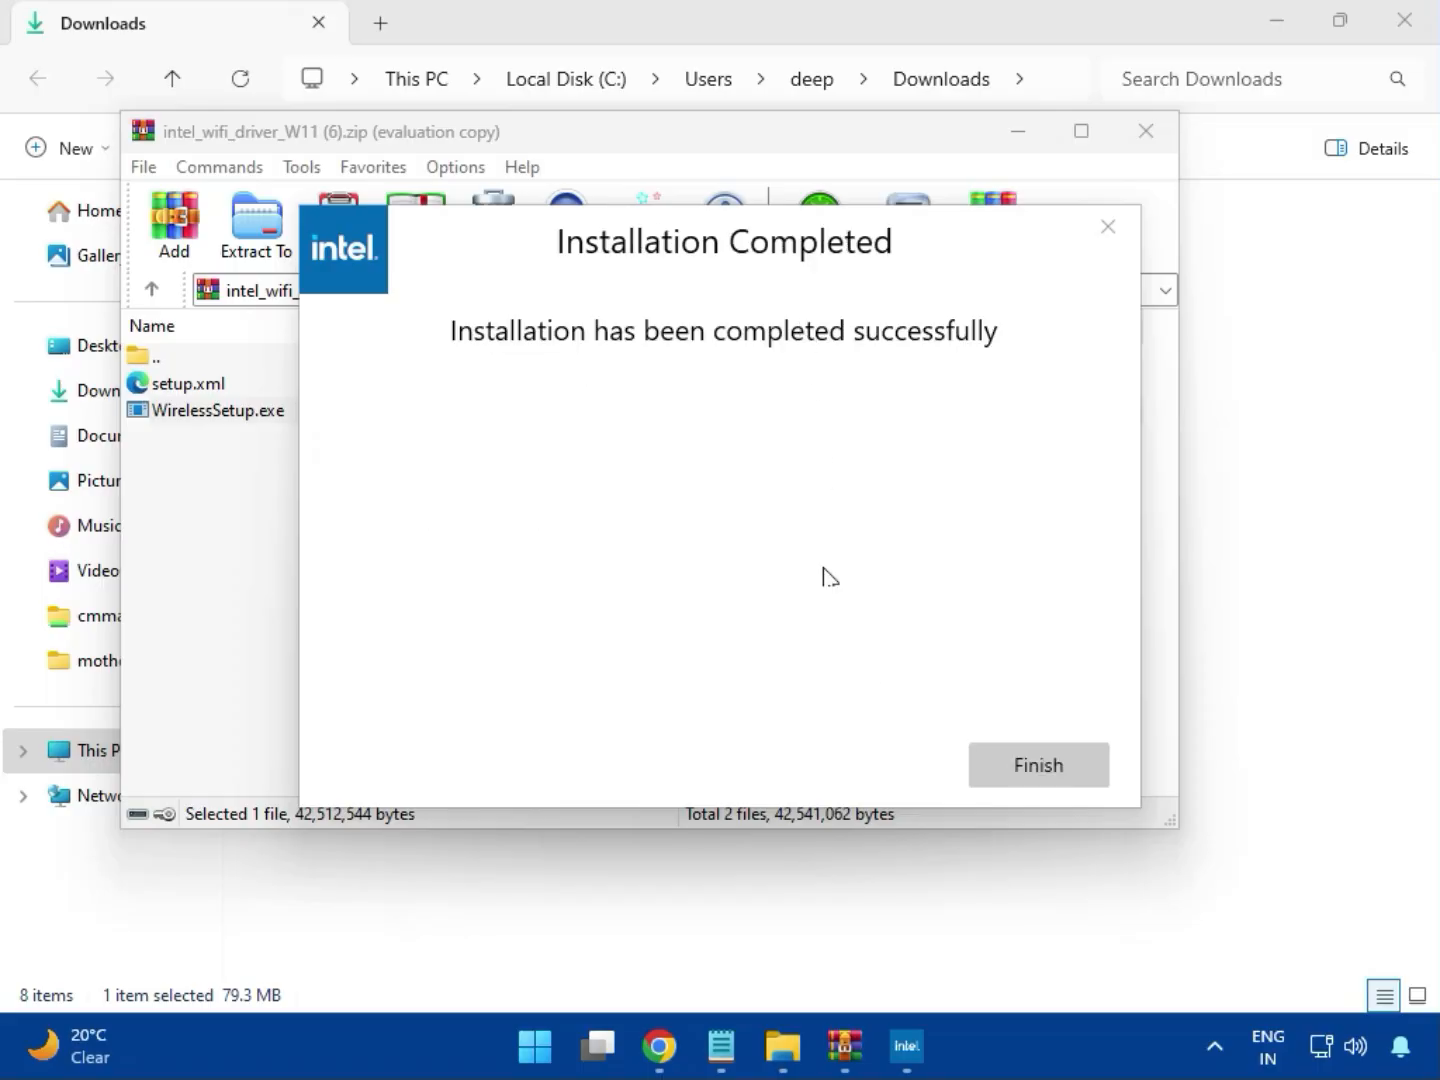
pyautogui.click(1035, 764)
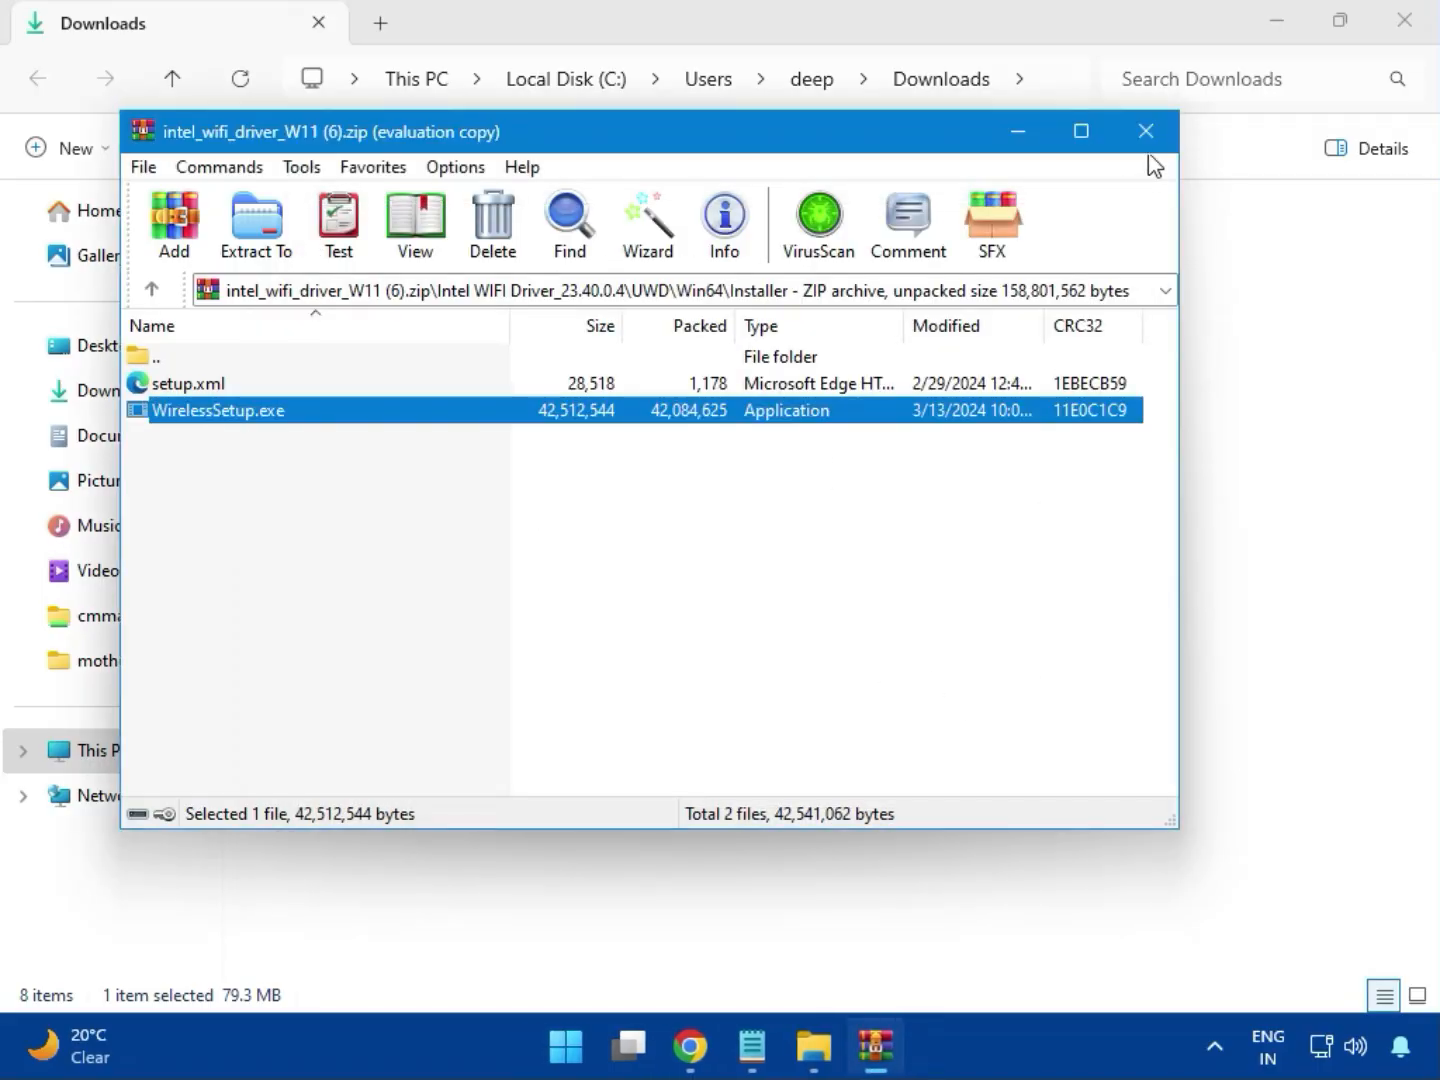
pyautogui.click(1147, 139)
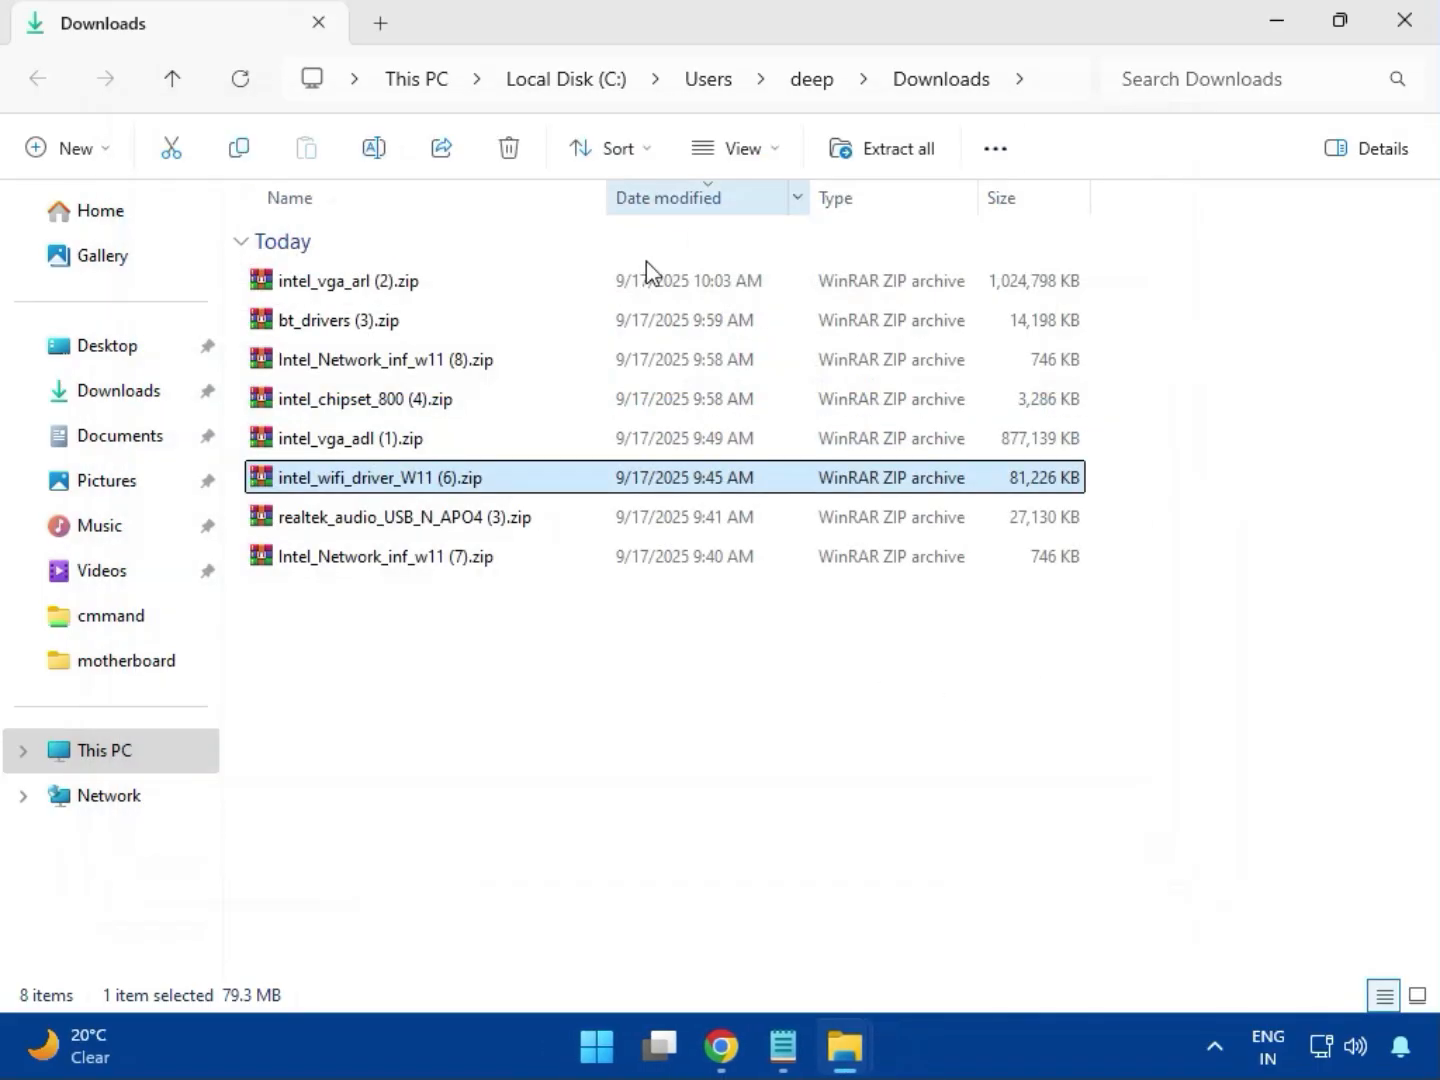
# Open realtek_audio_USB_N_APO4 (3).zip and run MSI_Launcher.exe from the Realtek USB Universal Driver folder, granting administrator permission to the Realtek setup.
pyautogui.doubleClick(432, 530)
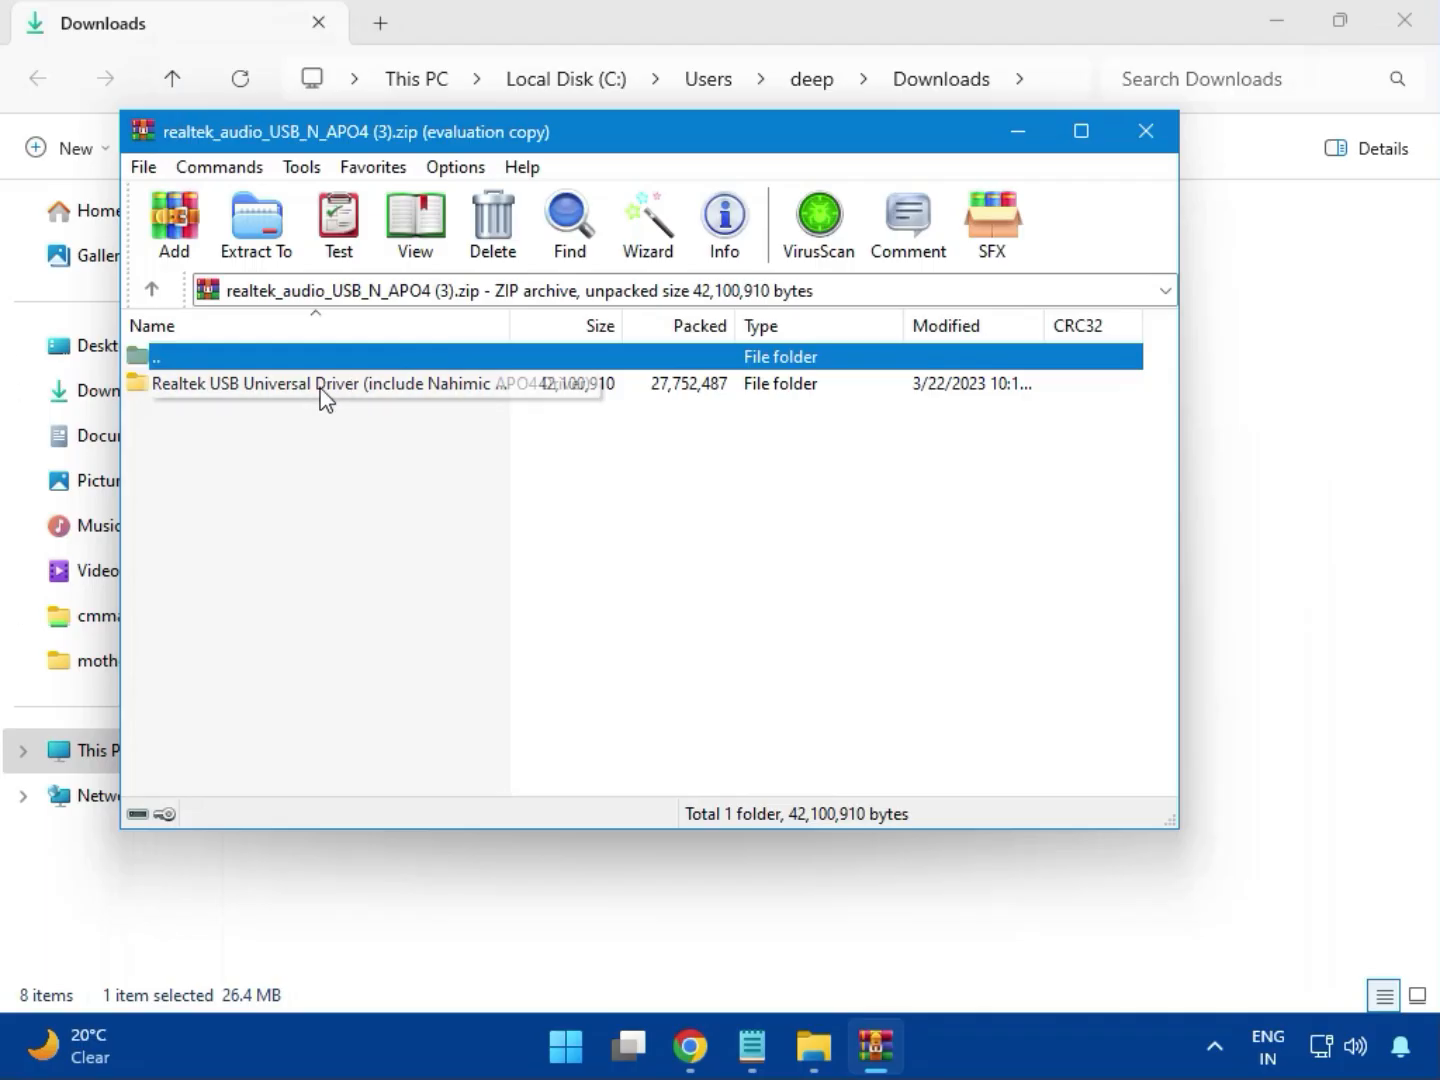
pyautogui.doubleClick(319, 391)
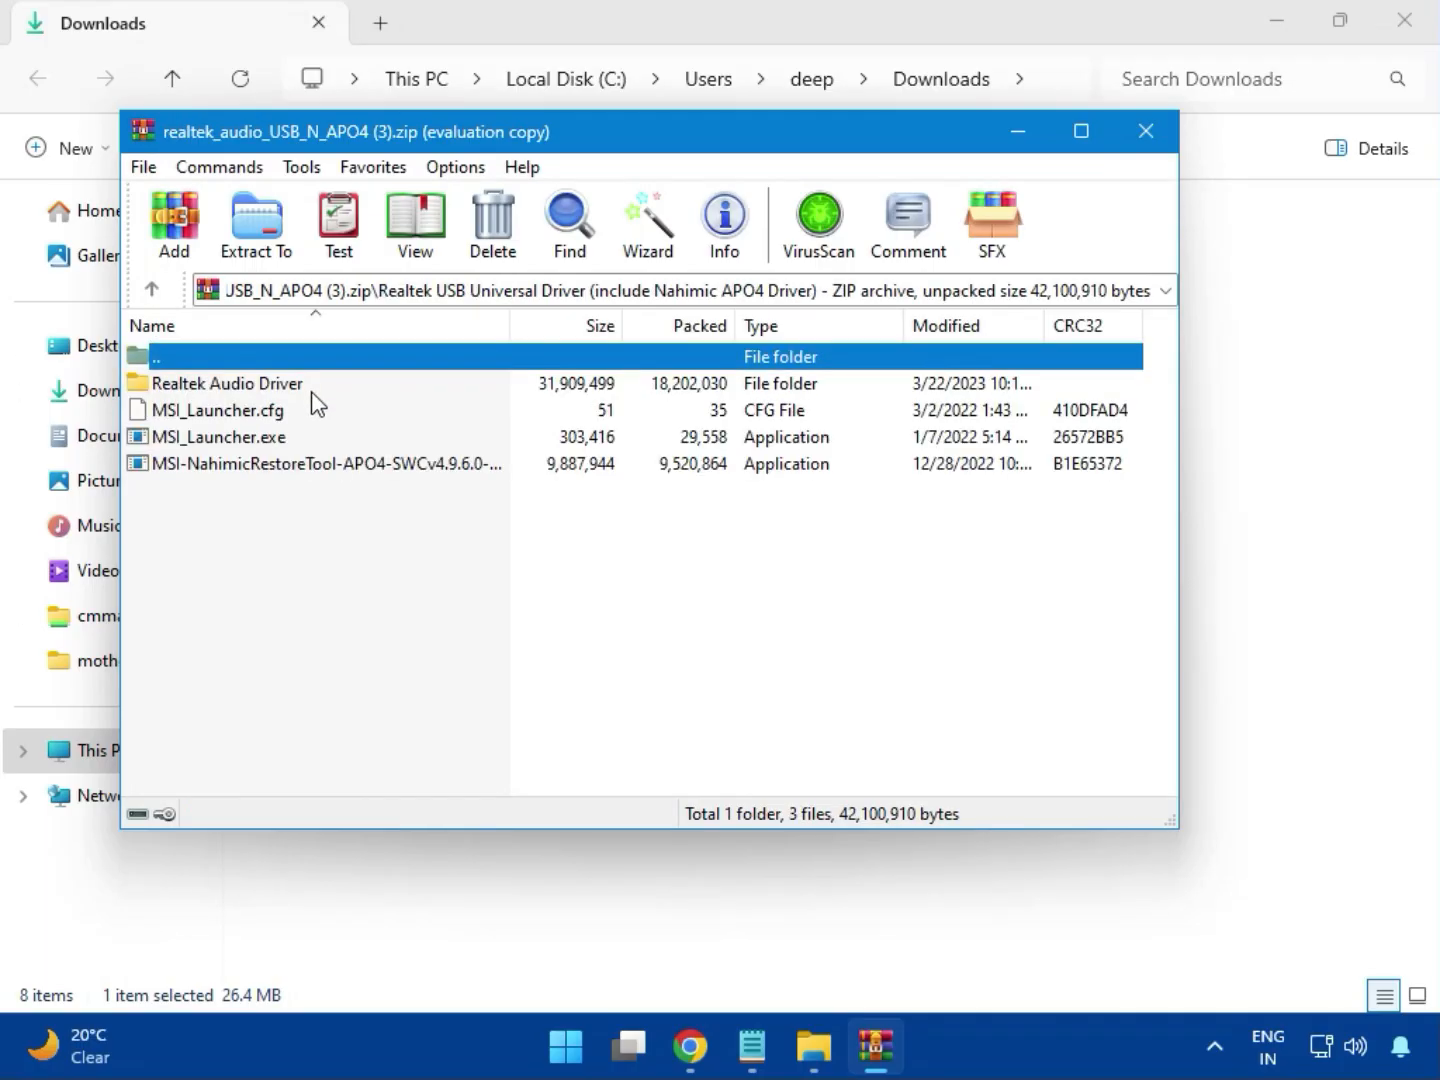
pyautogui.doubleClick(255, 444)
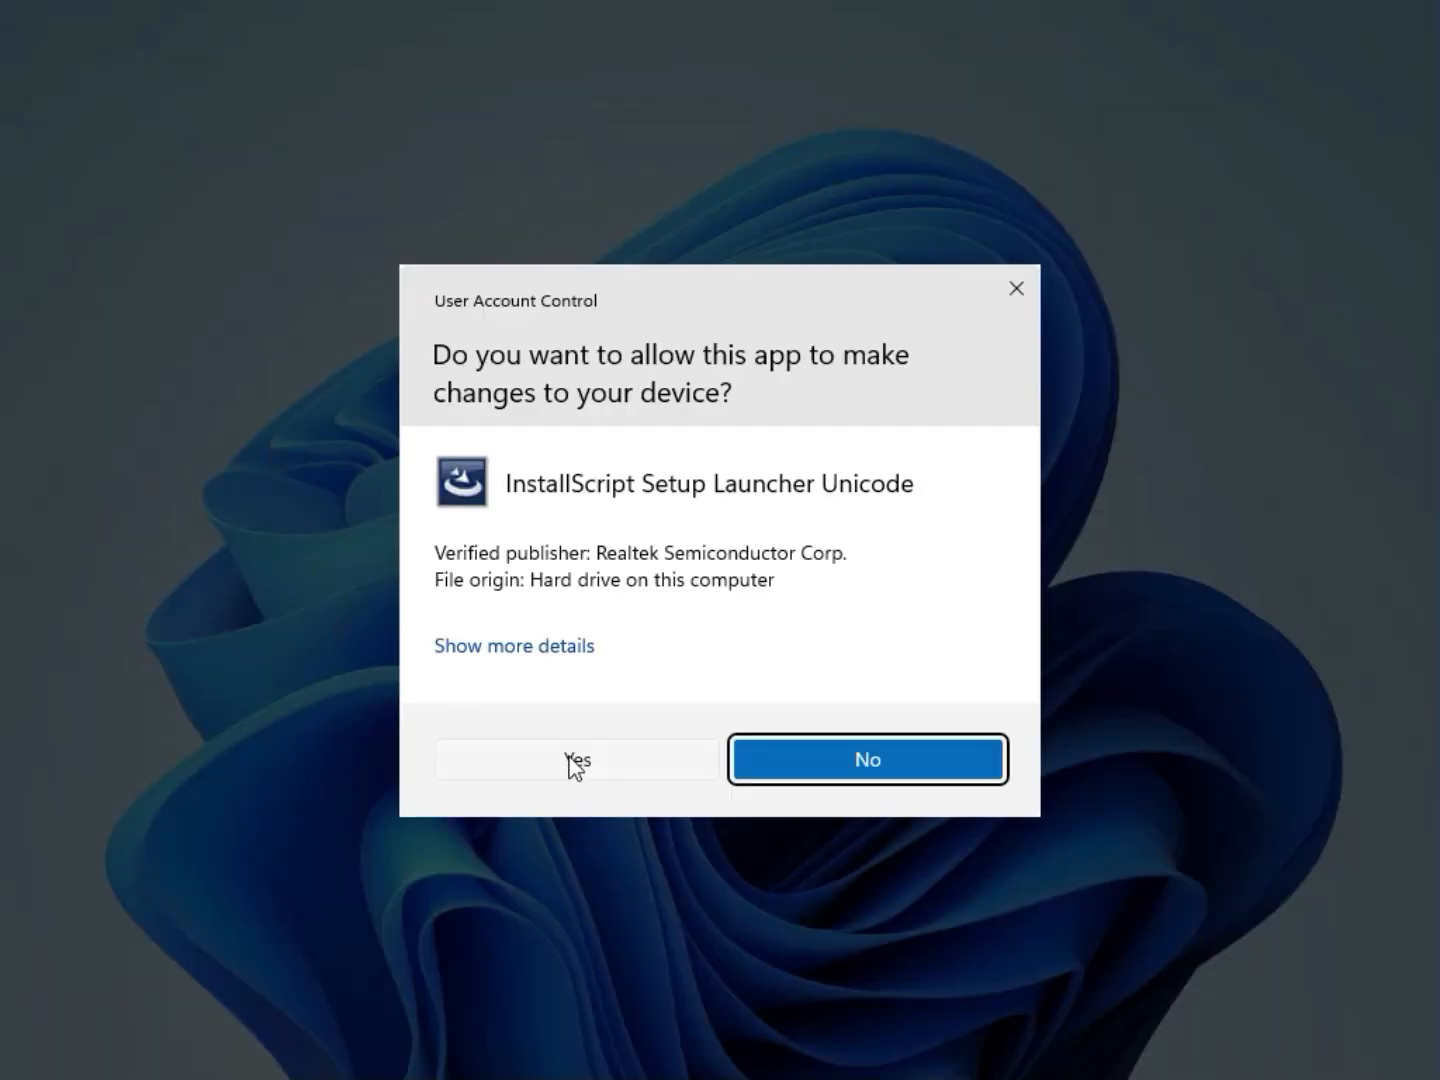
pyautogui.click(572, 764)
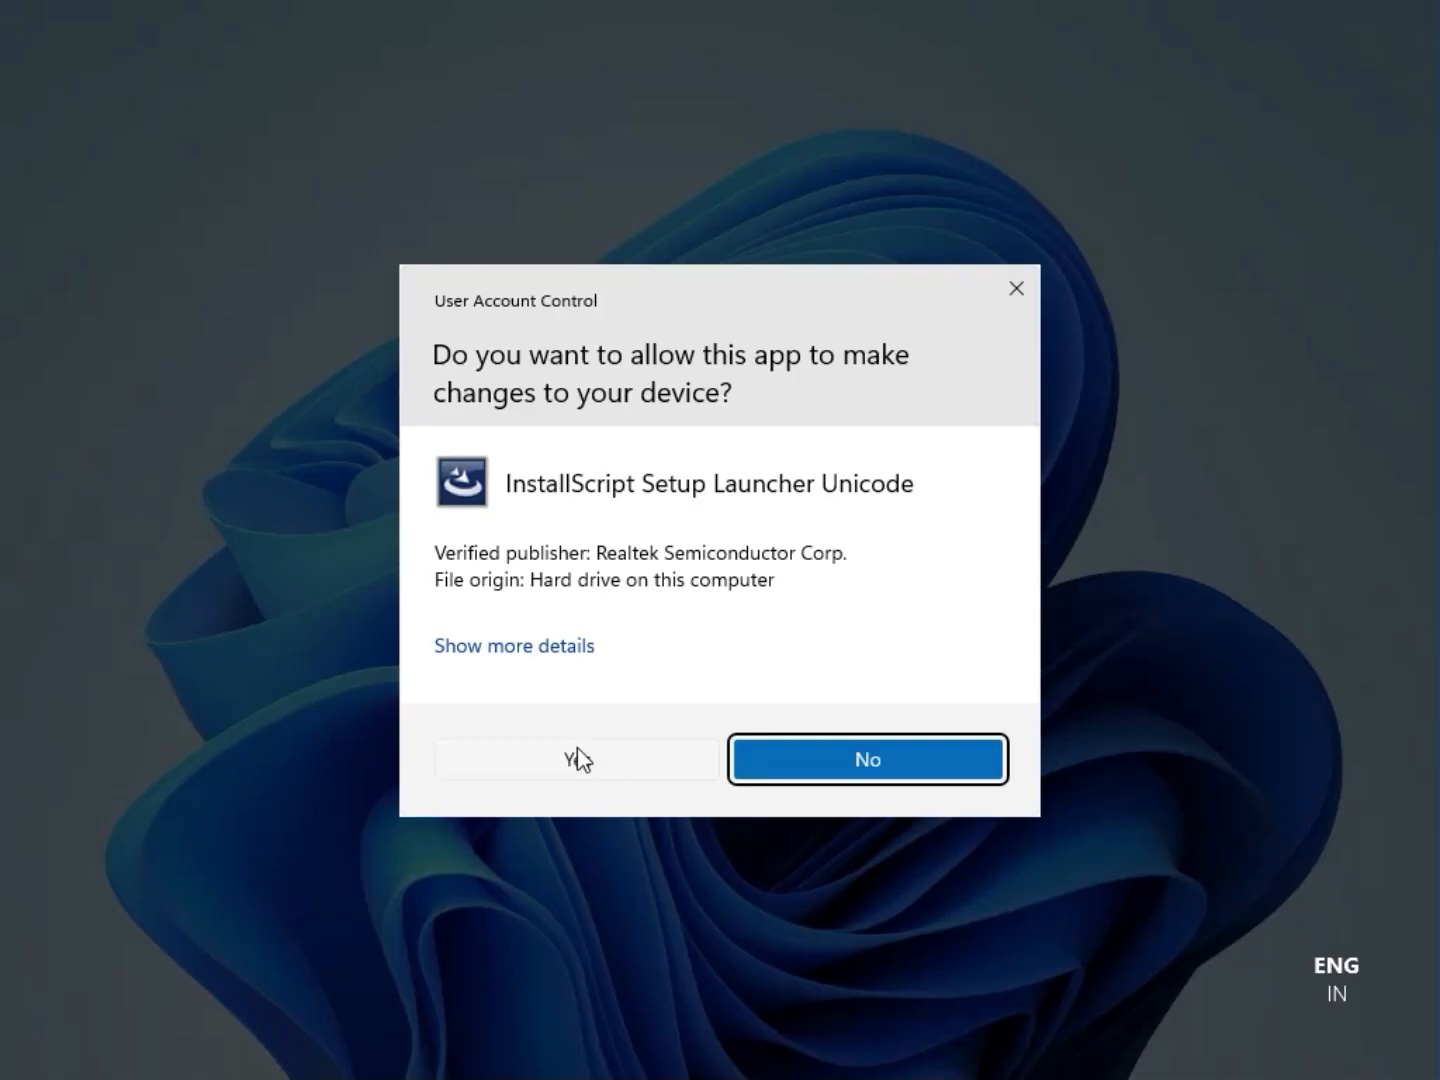
pyautogui.click(578, 760)
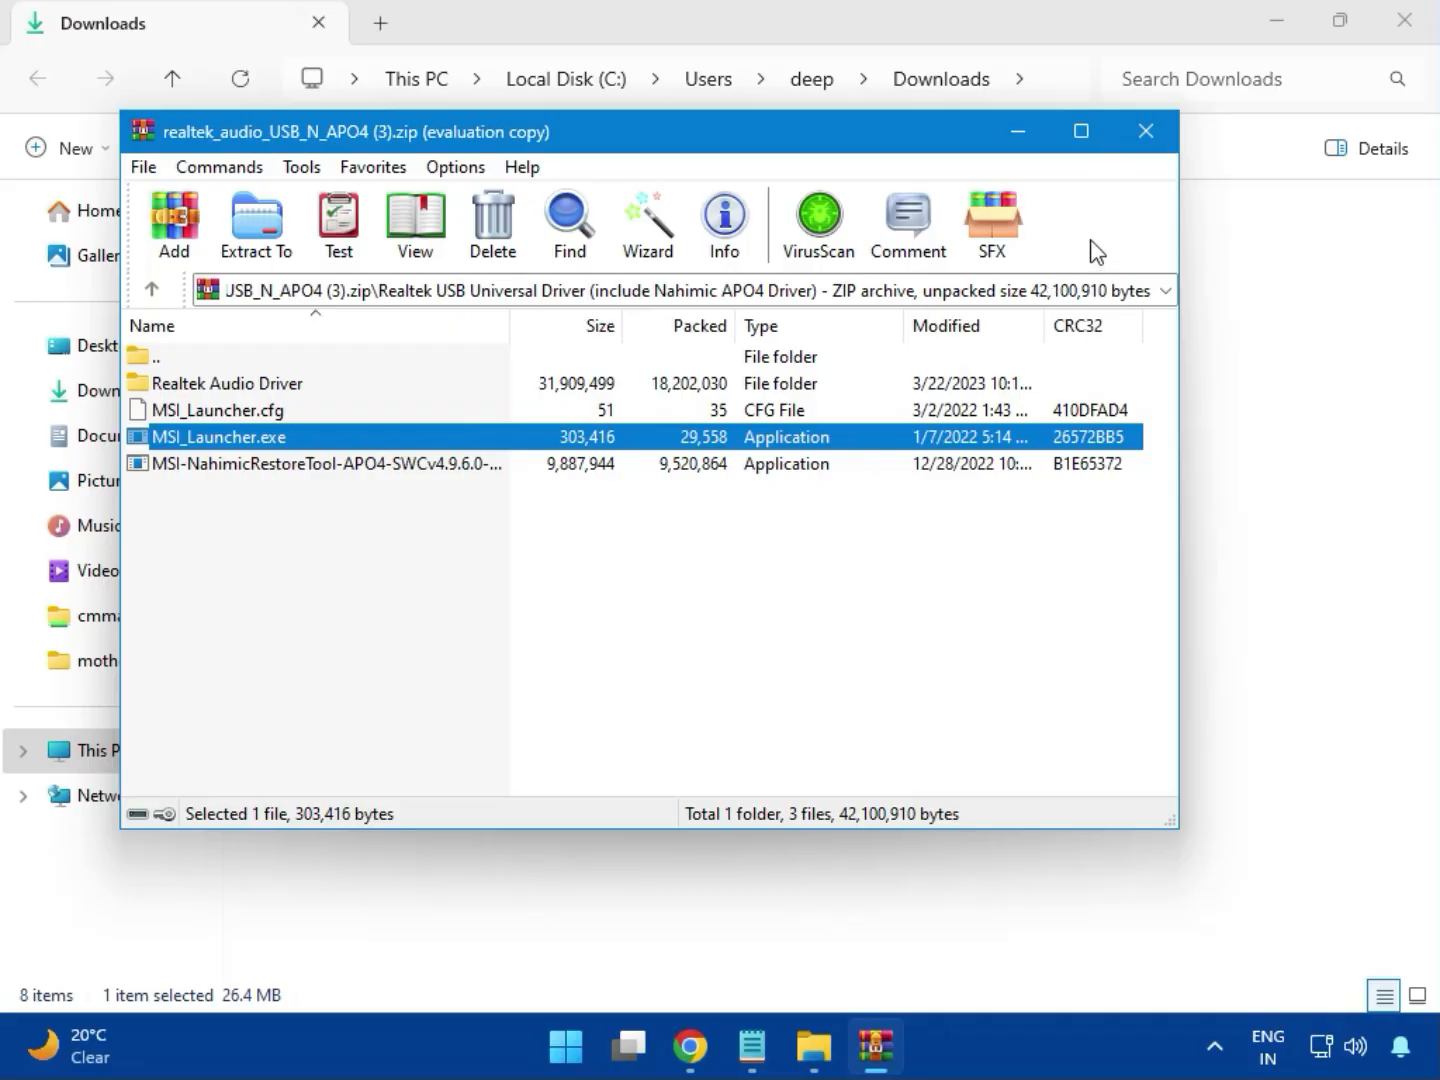
# Close the Realtek audio archive, select Intel_Network_inf_w11 (7).zip, and close the Downloads folder window.
pyautogui.click(1146, 135)
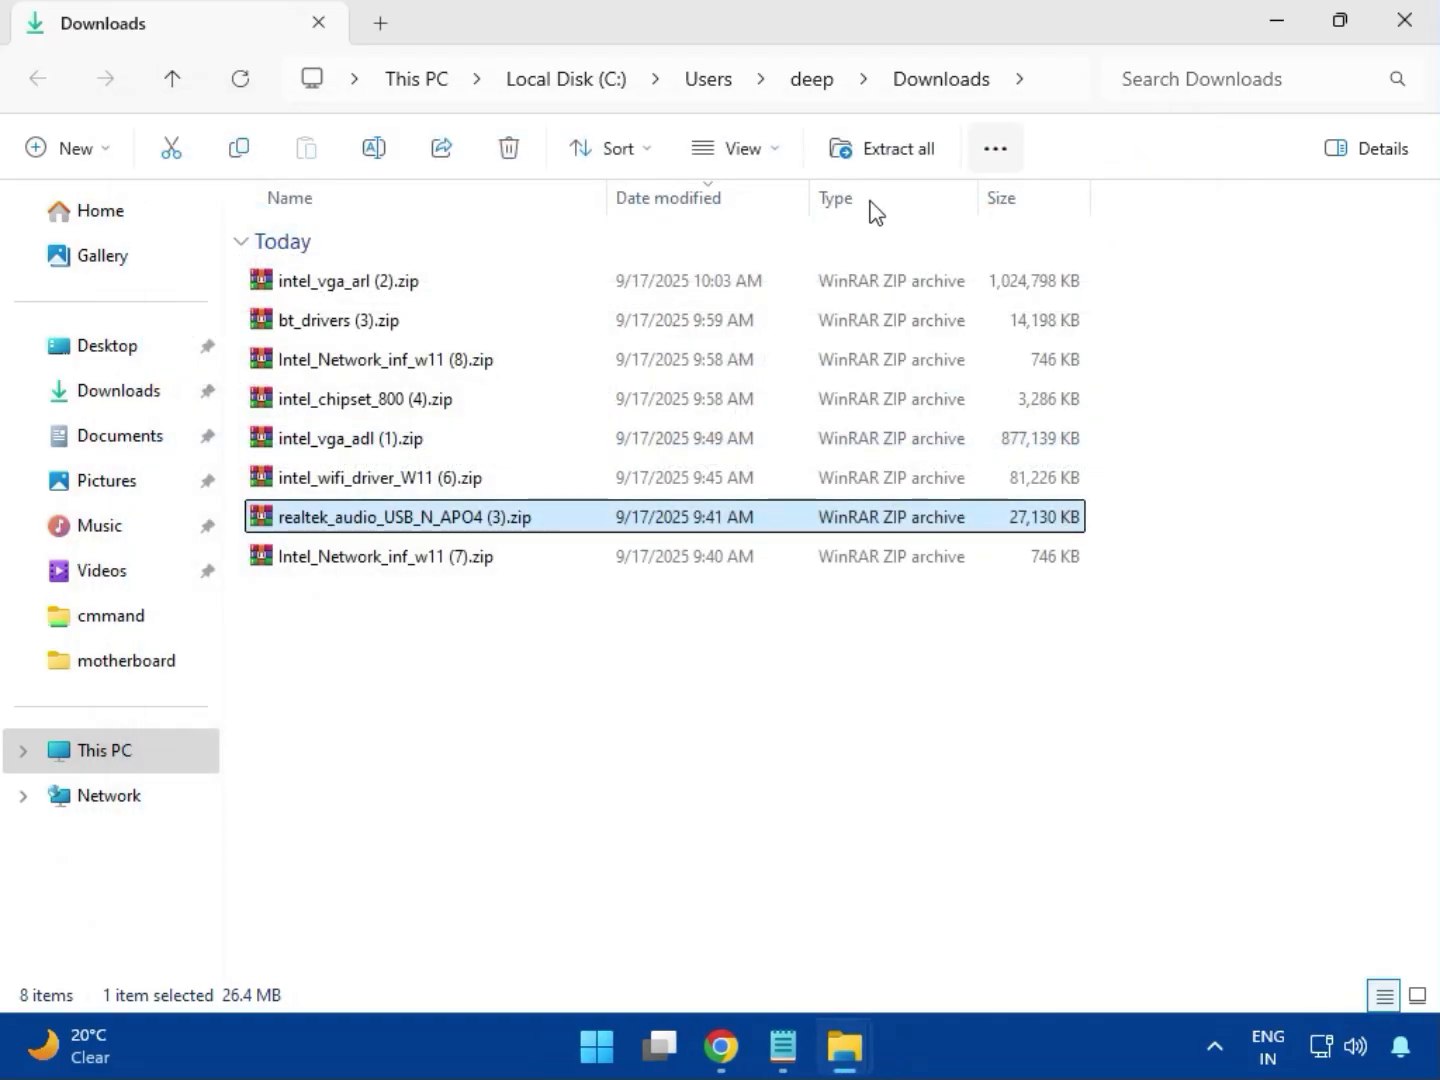
pyautogui.click(388, 562)
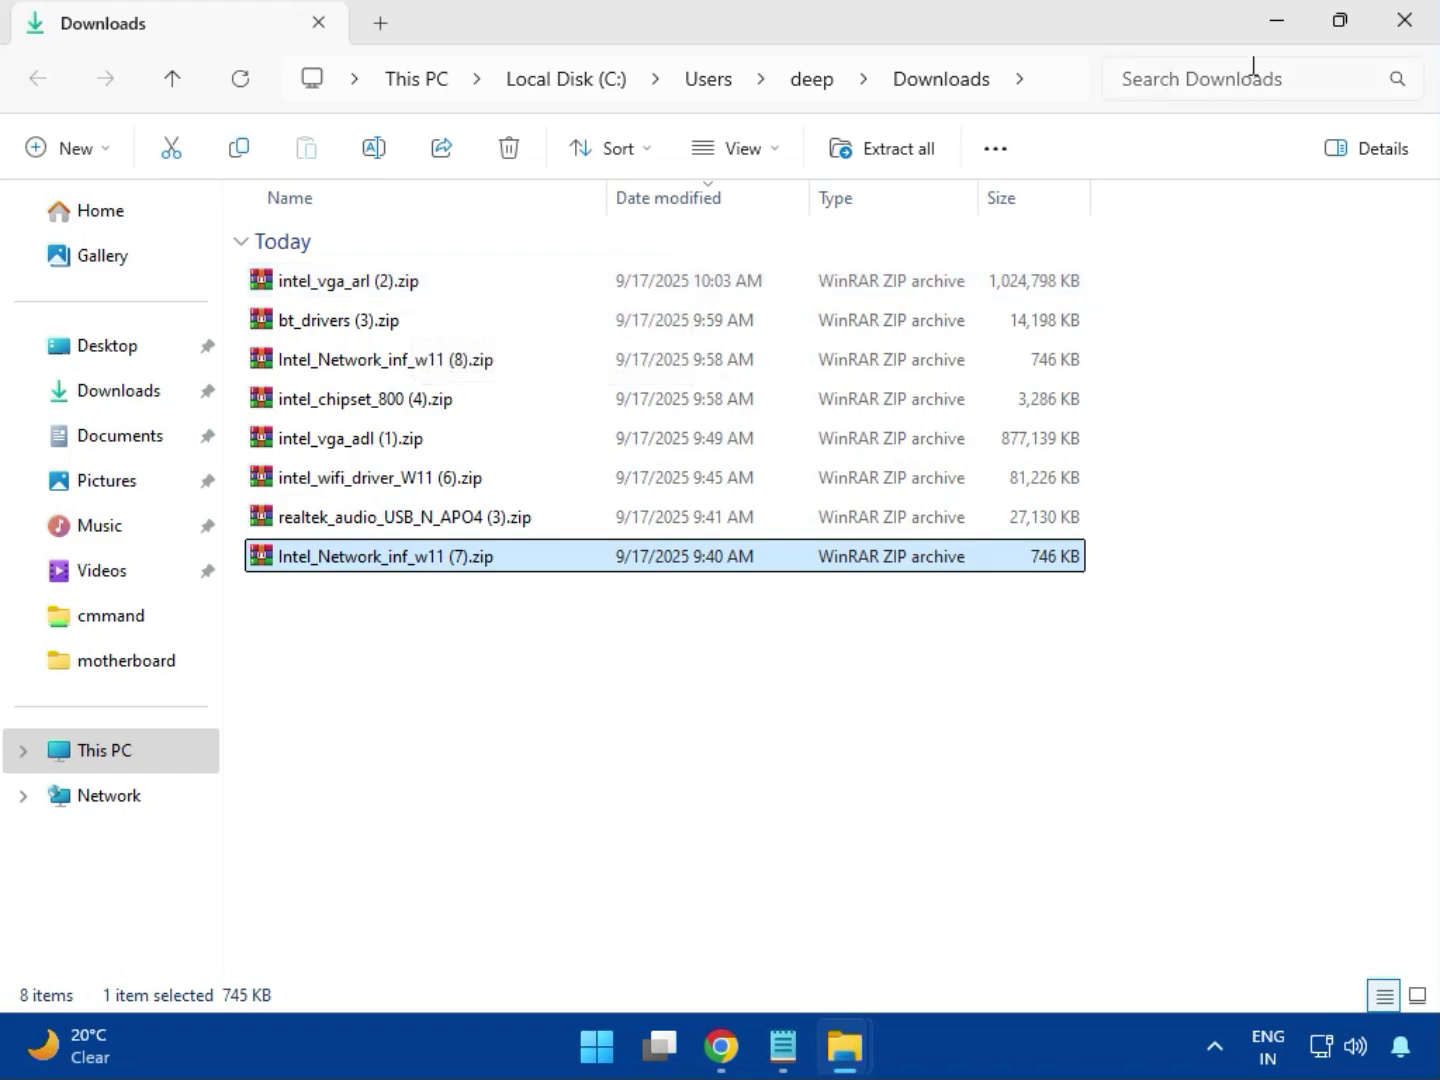
pyautogui.click(1403, 23)
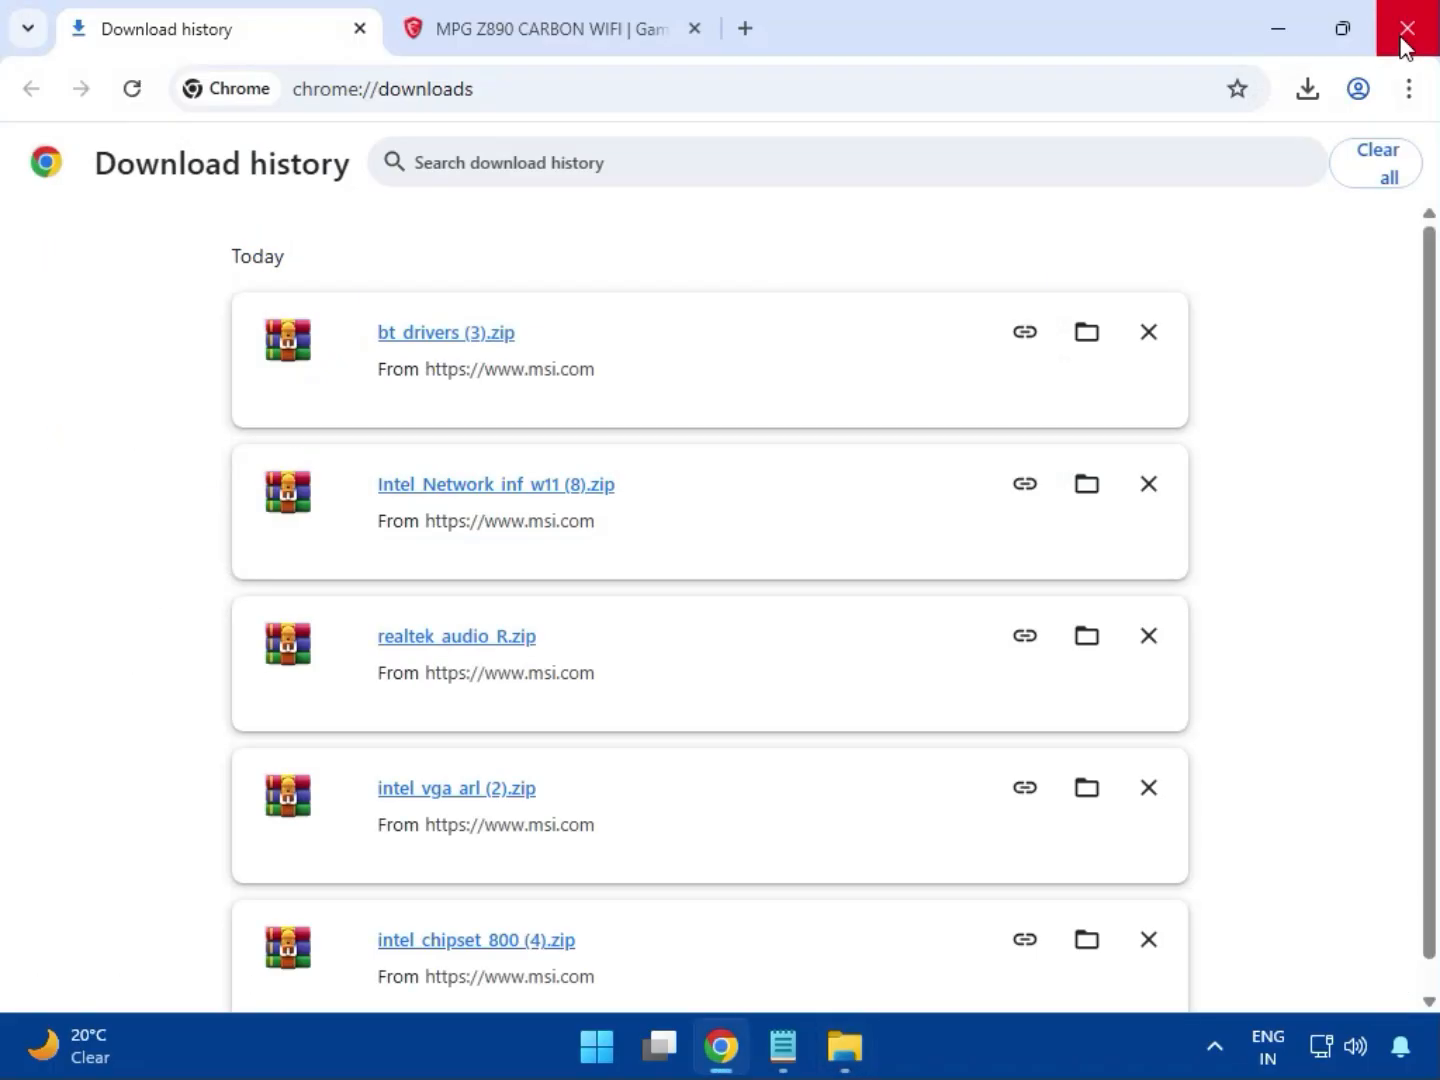